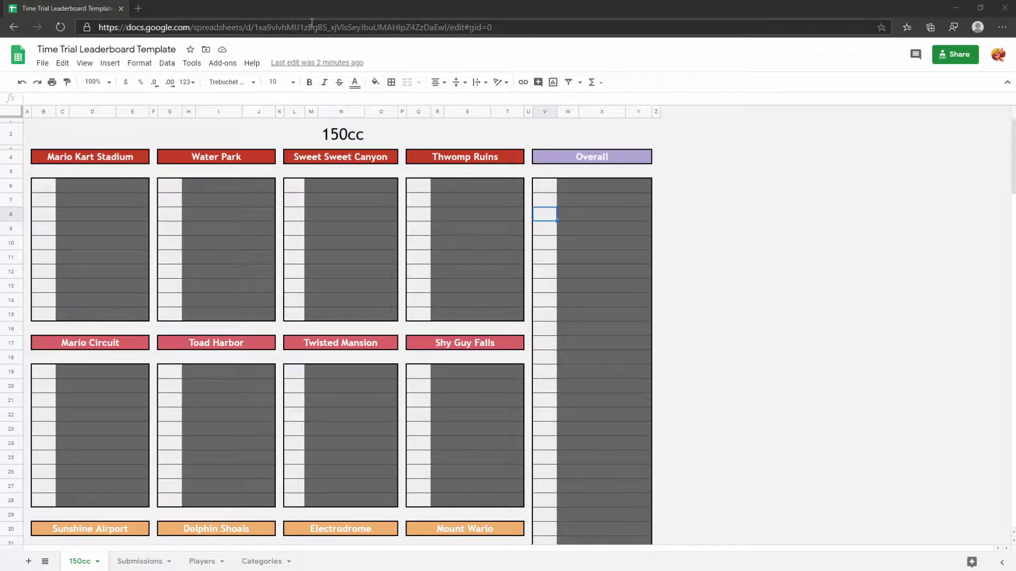
- Look through all the track tables on the 150cc leaderboard sheet of the template
{"action": "scroll", "coordinate": [383, 220], "scroll_direction": "down", "scroll_amount": 12}
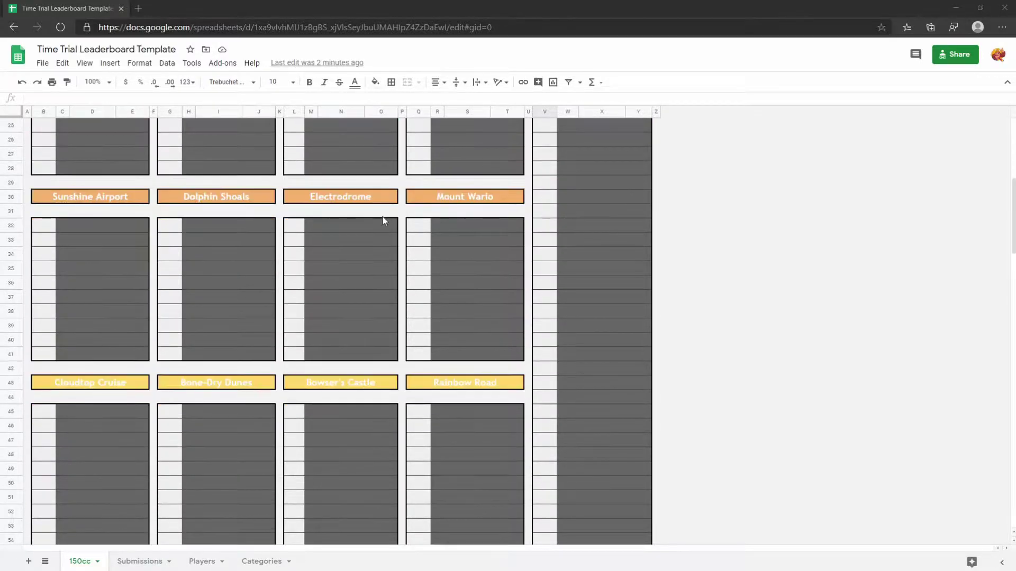
{"action": "scroll", "coordinate": [383, 221], "scroll_direction": "down", "scroll_amount": 12}
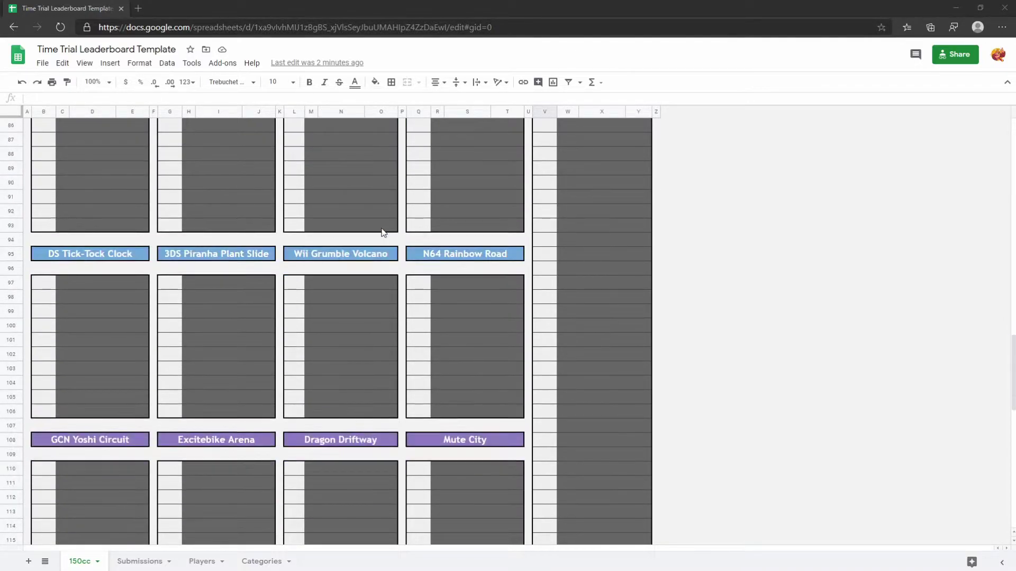
{"action": "scroll", "coordinate": [383, 225], "scroll_direction": "down", "scroll_amount": 8}
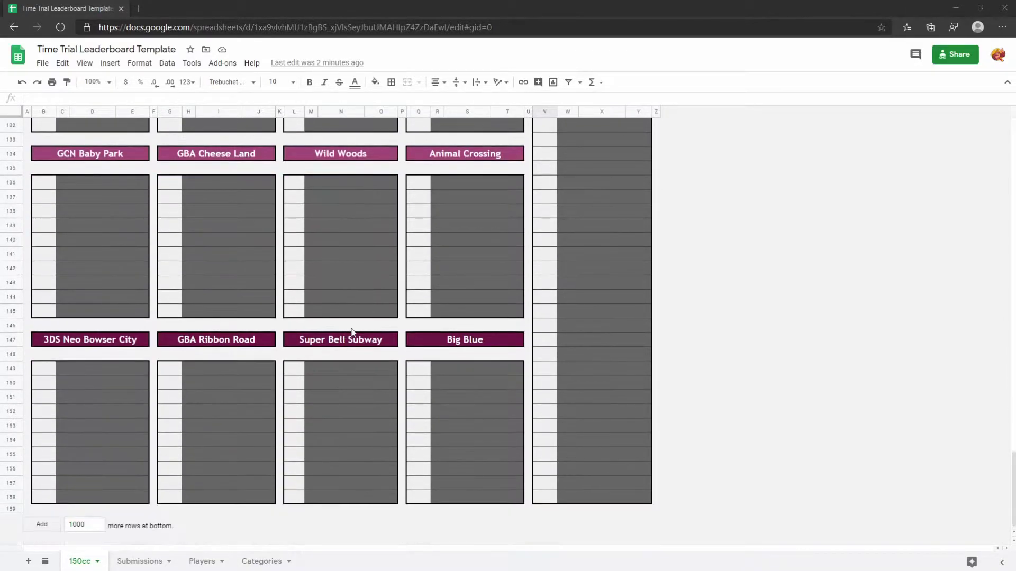
{"action": "left_click", "coordinate": [196, 257]}
{"action": "scroll", "coordinate": [339, 430], "scroll_direction": "up", "scroll_amount": 6}
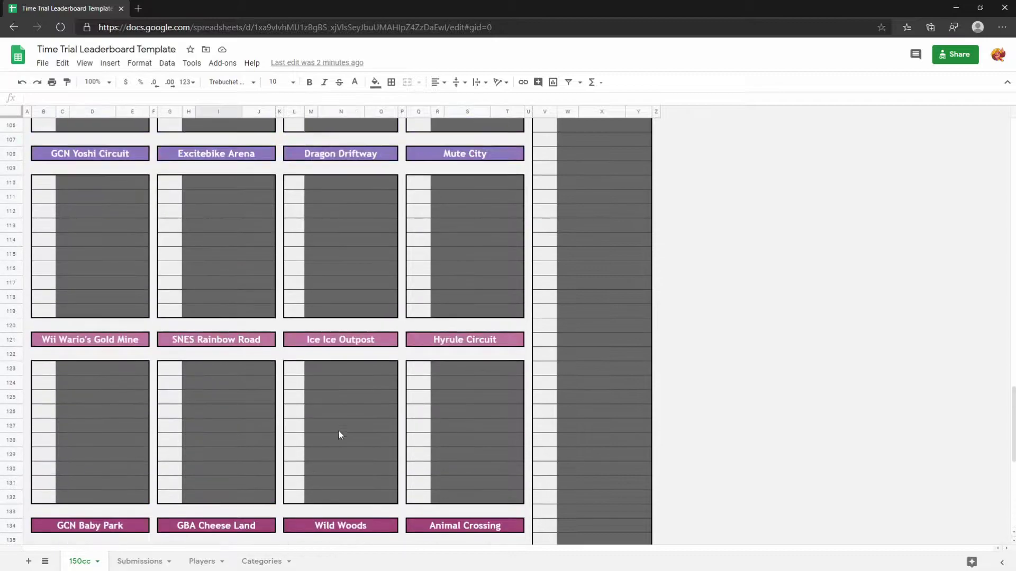
{"action": "scroll", "coordinate": [250, 435], "scroll_direction": "down", "scroll_amount": 3}
{"action": "scroll", "coordinate": [191, 435], "scroll_direction": "up", "scroll_amount": 10}
{"action": "scroll", "coordinate": [195, 436], "scroll_direction": "up", "scroll_amount": 20}
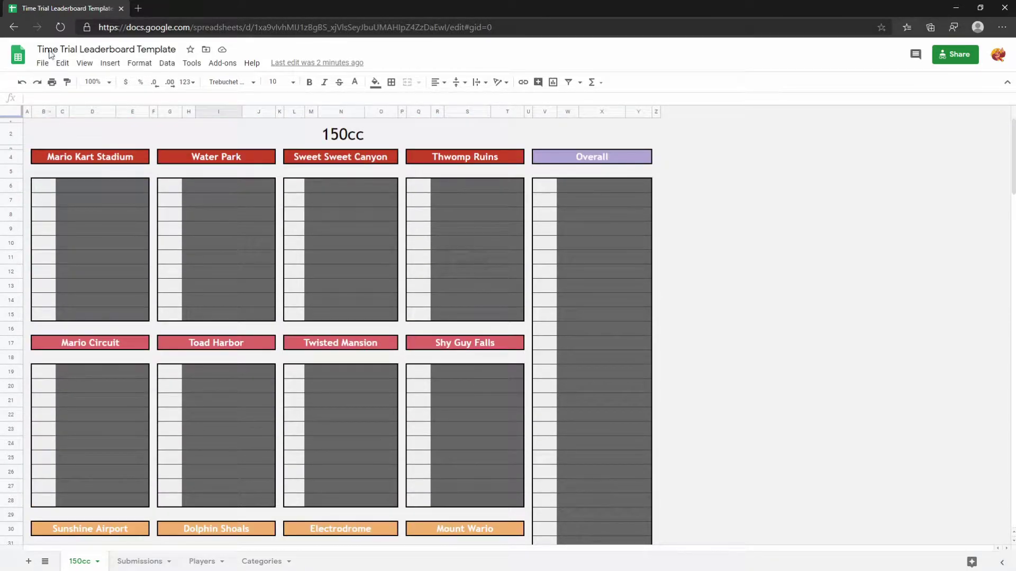
- Make a copy of the template spreadsheet named My Clan's Time Trial Leaderboard
{"action": "left_click", "coordinate": [43, 63]}
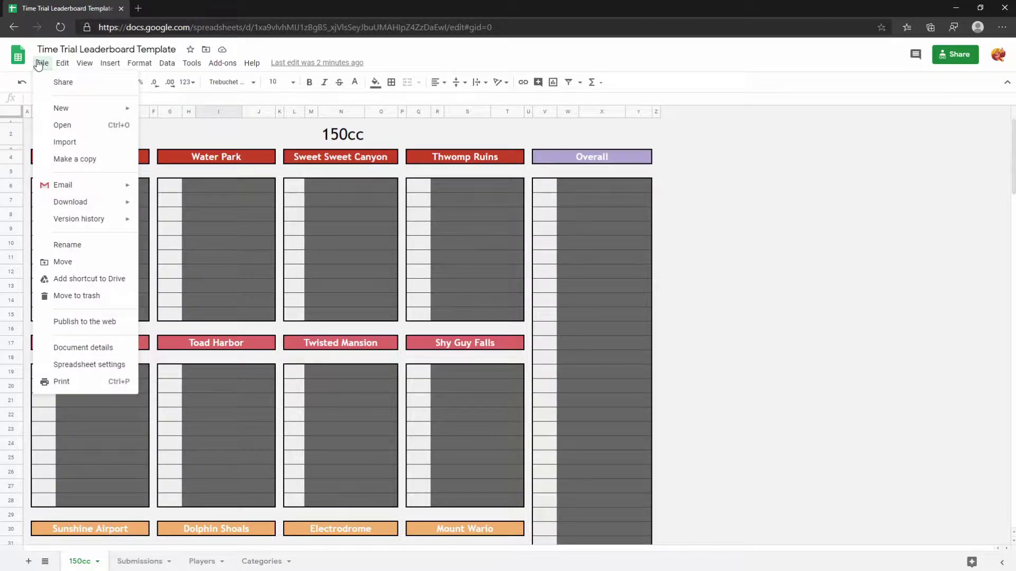
{"action": "left_click", "coordinate": [79, 159]}
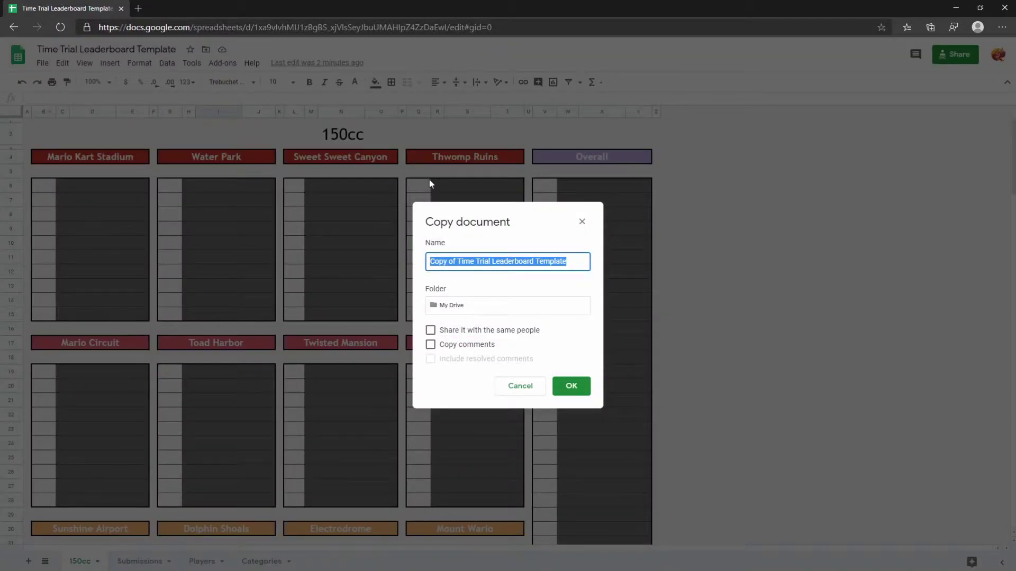
{"action": "key", "text": "Home"}
{"action": "key", "text": "ctrl+shift+Right"}
{"action": "key", "text": "ctrl+shift+Right"}
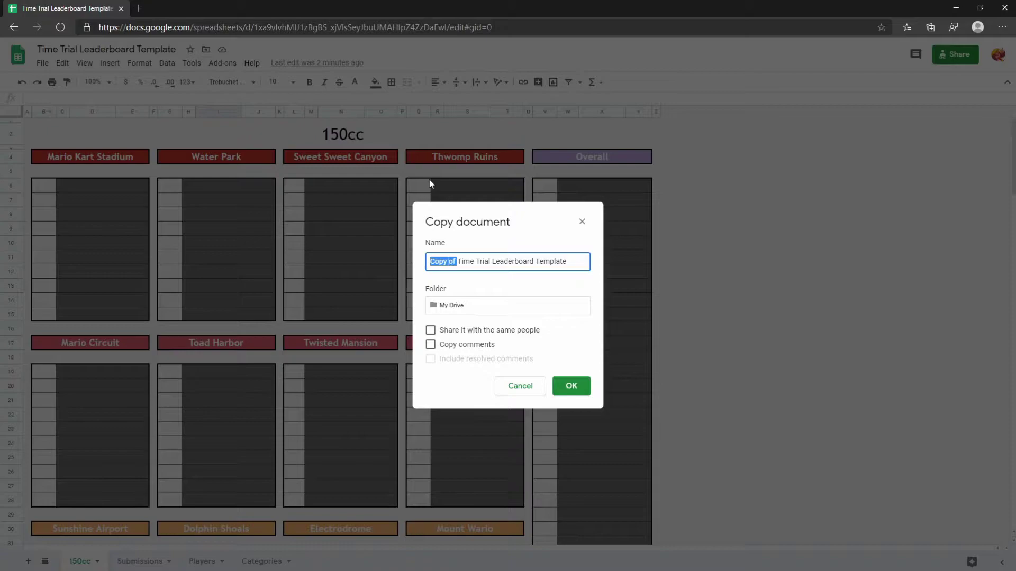
{"action": "type", "text": "My Clan's"}
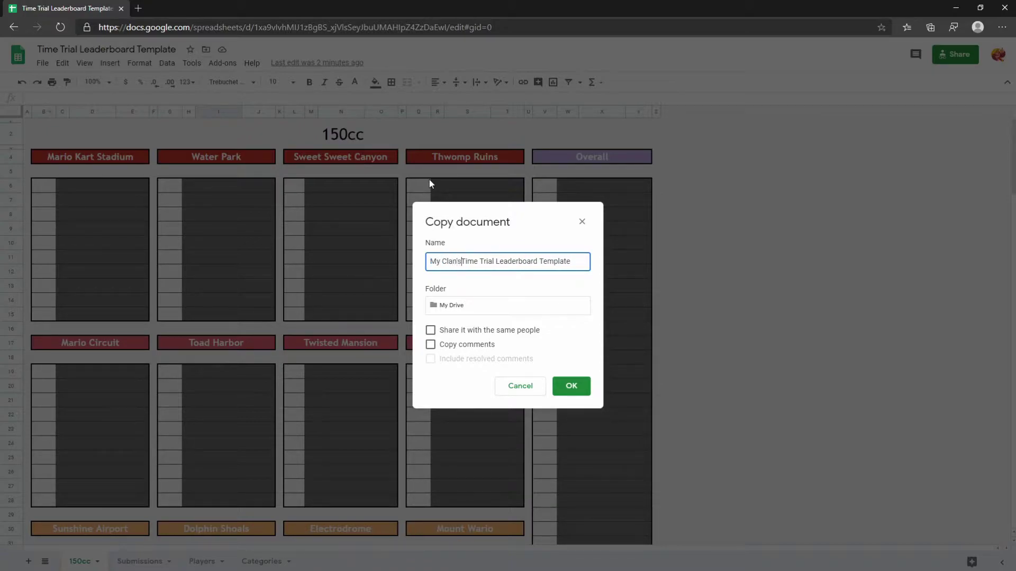
{"action": "key", "text": "BackSpace"}
{"action": "key", "text": "BackSpace"}
{"action": "key", "text": "BackSpace"}
{"action": "key", "text": "BackSpace"}
{"action": "key", "text": "BackSpace"}
{"action": "key", "text": "BackSpace"}
{"action": "key", "text": "BackSpace"}
{"action": "key", "text": "BackSpace"}
{"action": "key", "text": "BackSpace"}
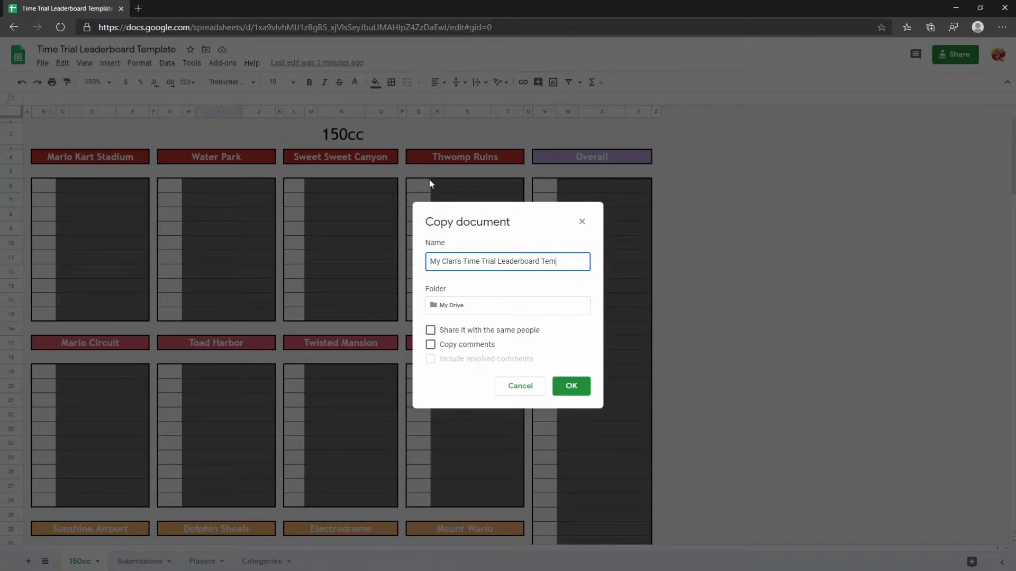
{"action": "left_click", "coordinate": [576, 387]}
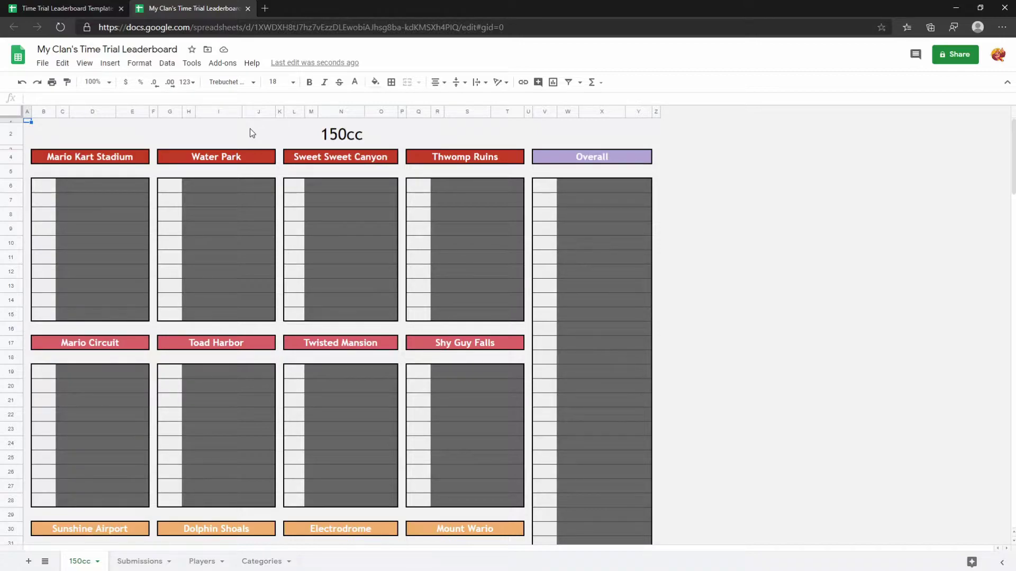
{"action": "left_click", "coordinate": [335, 171]}
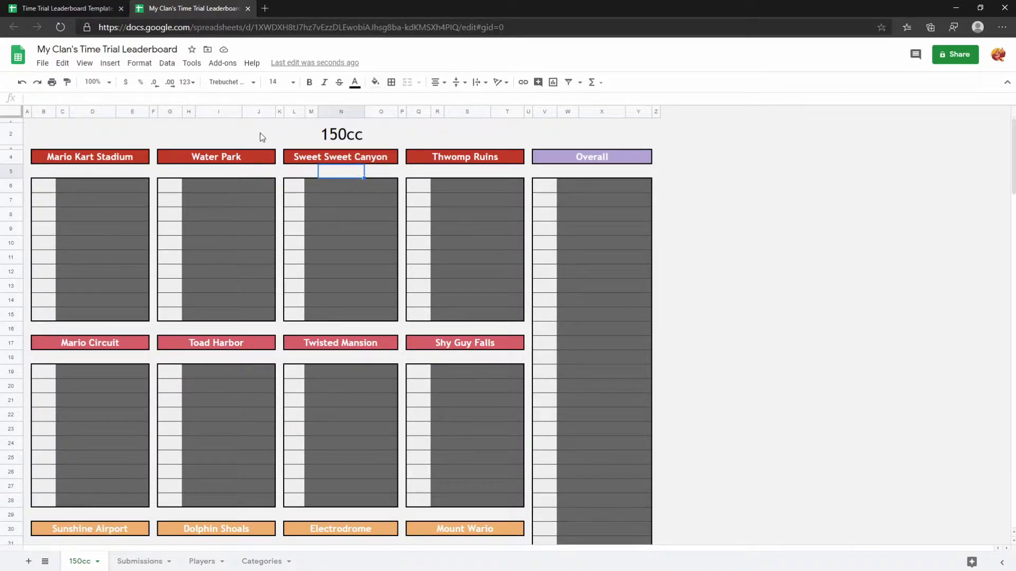
{"action": "left_click", "coordinate": [69, 8]}
{"action": "left_click", "coordinate": [41, 64]}
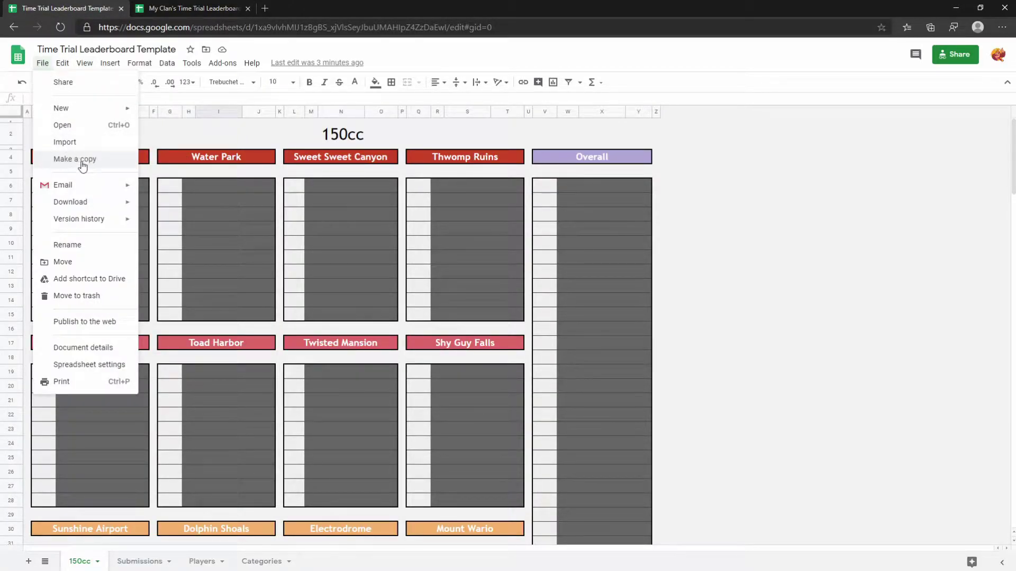
{"action": "left_click", "coordinate": [204, 9]}
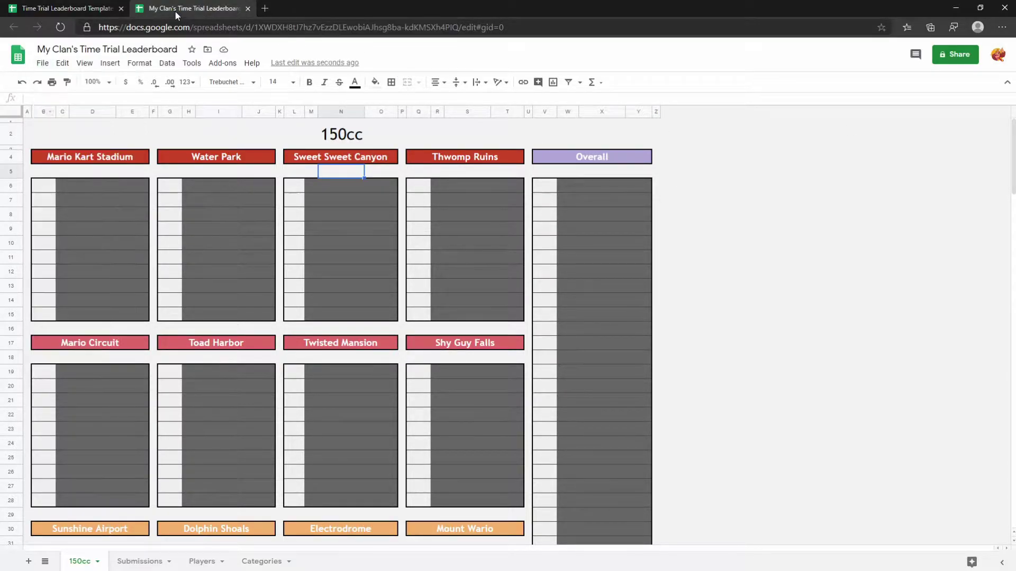
{"action": "left_click", "coordinate": [116, 142]}
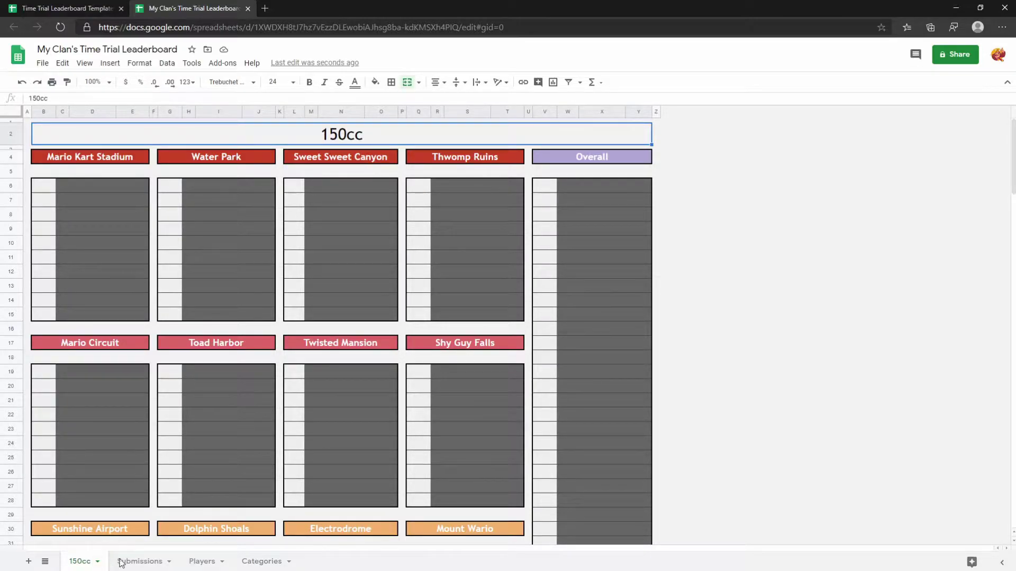
- Open the Categories sheet and review its 150cc and 150cc Shroomless entries
{"action": "left_click", "coordinate": [246, 559]}
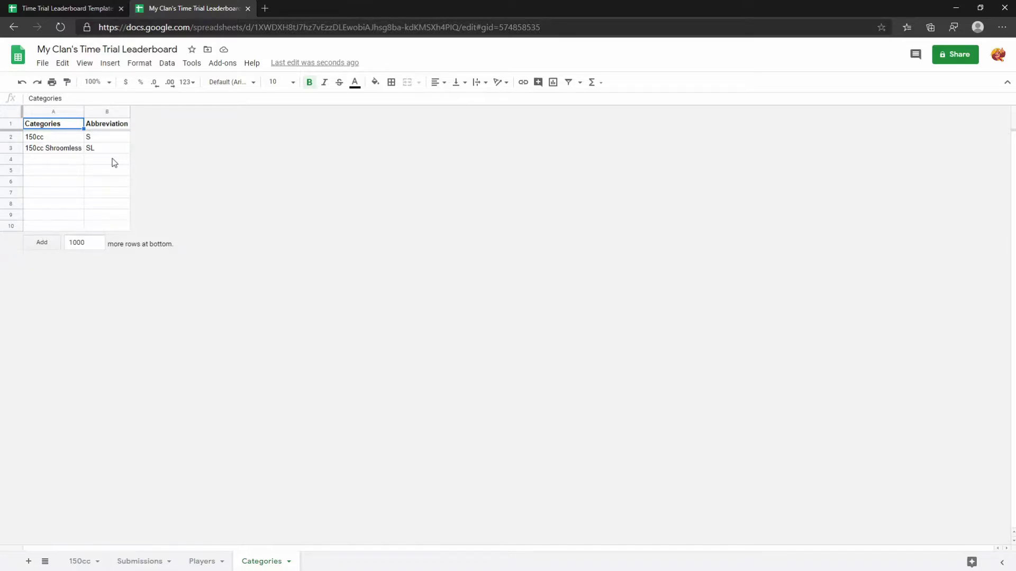
{"action": "key", "text": "Down"}
{"action": "key", "text": "Down"}
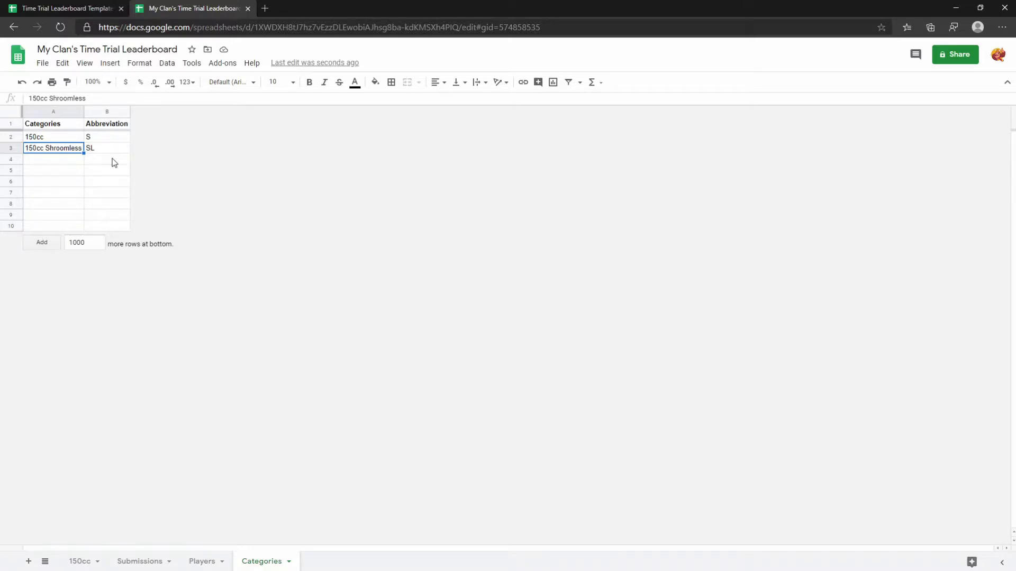
- Add a 200cc category below 150cc Shroomless and try the abbreviation 2 for it
{"action": "key", "text": "Down"}
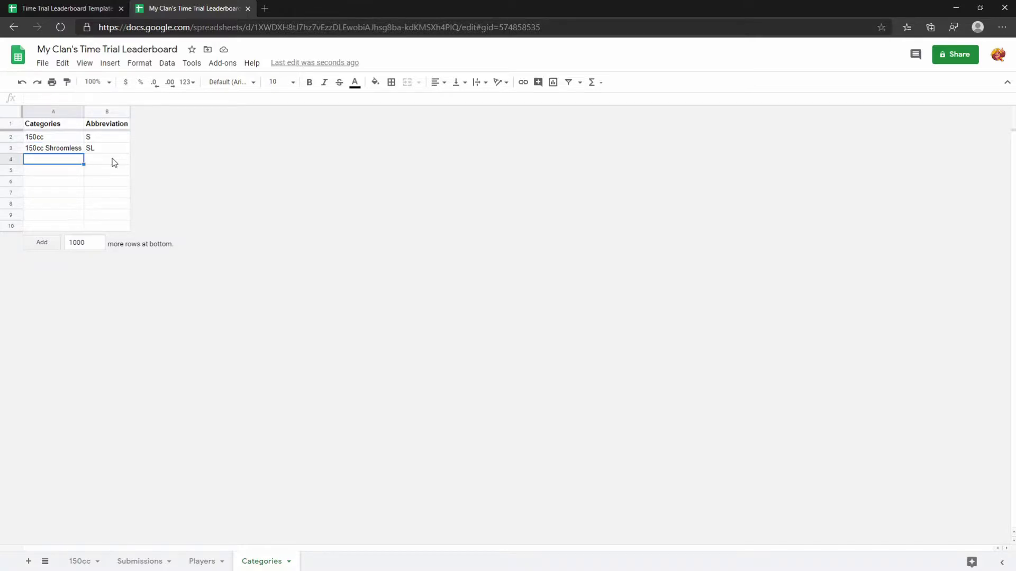
{"action": "type", "text": "200vv"}
{"action": "type", "text": "cc"}
{"action": "key", "text": "Tab"}
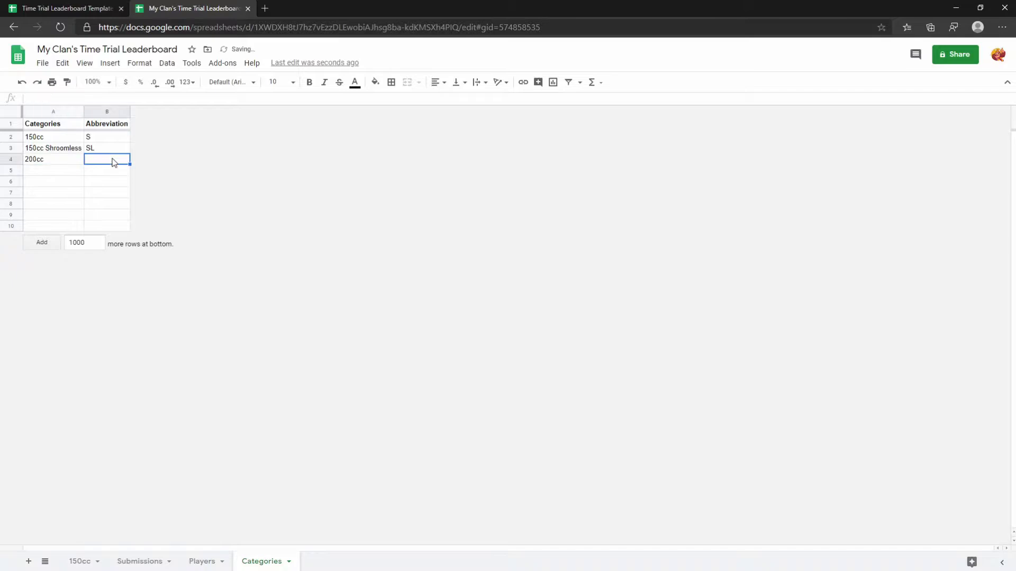
{"action": "type", "text": "2"}
{"action": "key", "text": "shift+Tab"}
{"action": "left_click", "coordinate": [115, 163]}
{"action": "key", "text": "Up"}
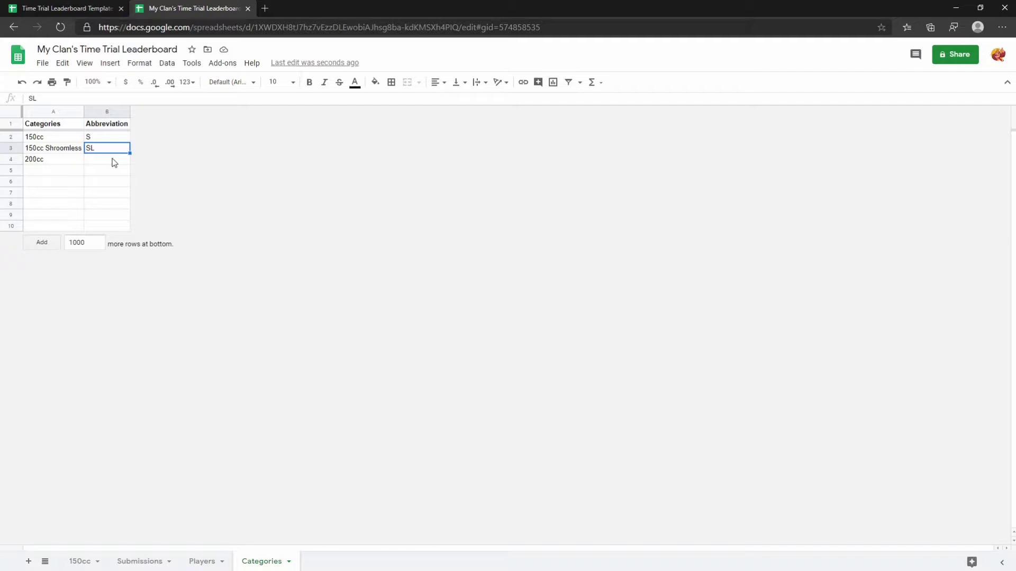
{"action": "key", "text": "Up"}
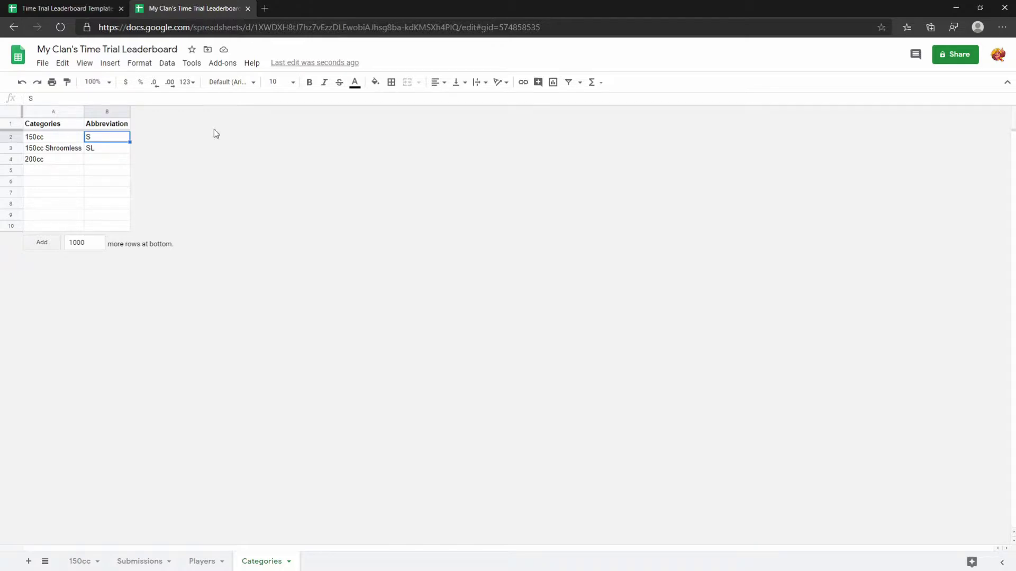
- Delete the 200cc category from the Categories sheet
{"action": "left_click", "coordinate": [57, 137]}
{"action": "left_click", "coordinate": [48, 161]}
{"action": "key", "text": "Delete"}
- Examine the category names and their matching abbreviations in the Categories sheet
{"action": "left_click", "coordinate": [93, 138]}
{"action": "left_click", "coordinate": [96, 149]}
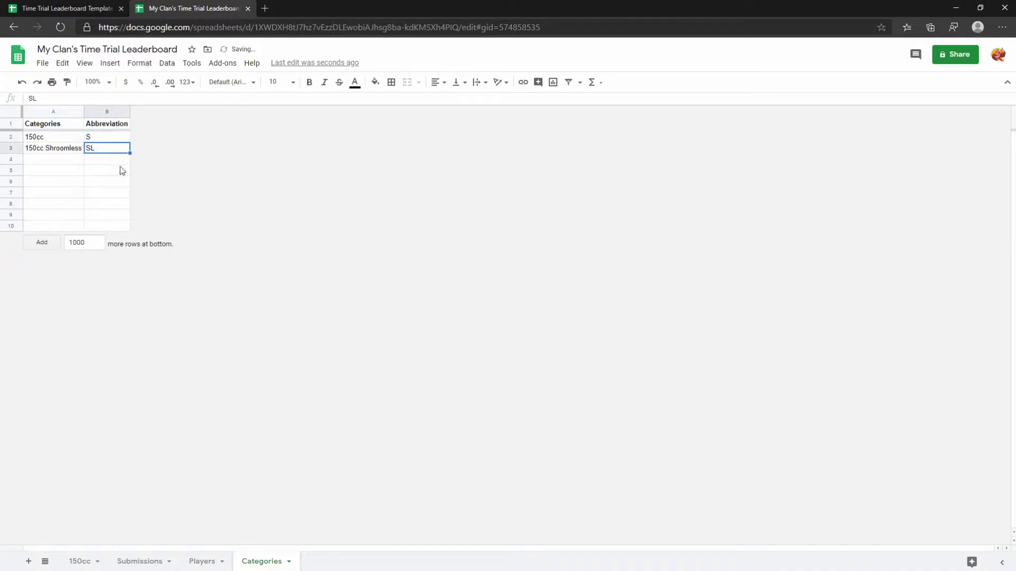
{"action": "left_click", "coordinate": [93, 165]}
{"action": "left_click", "coordinate": [36, 150]}
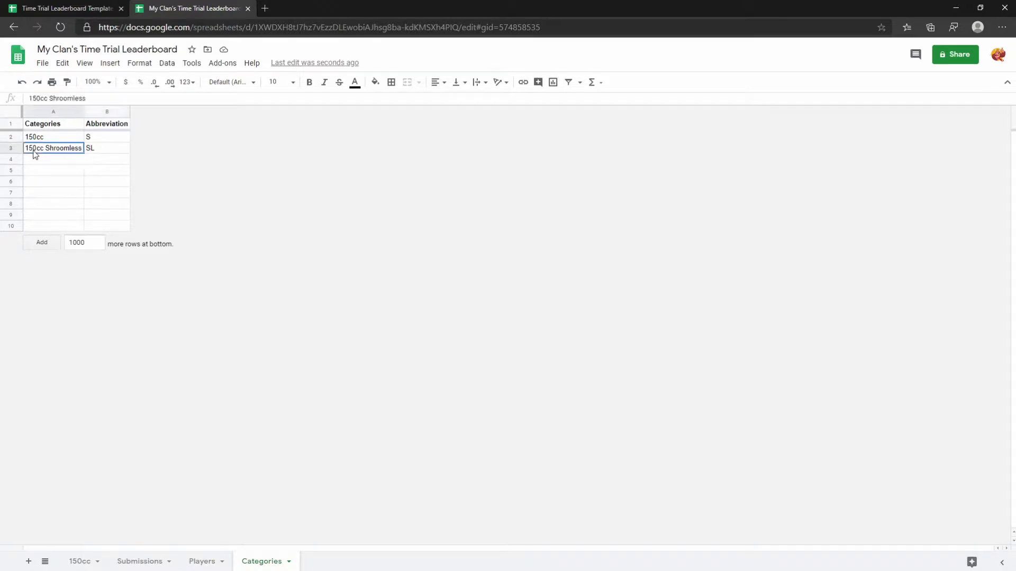
{"action": "left_click", "coordinate": [48, 138]}
{"action": "left_click", "coordinate": [93, 157]}
{"action": "left_click", "coordinate": [67, 153]}
{"action": "left_click", "coordinate": [96, 153]}
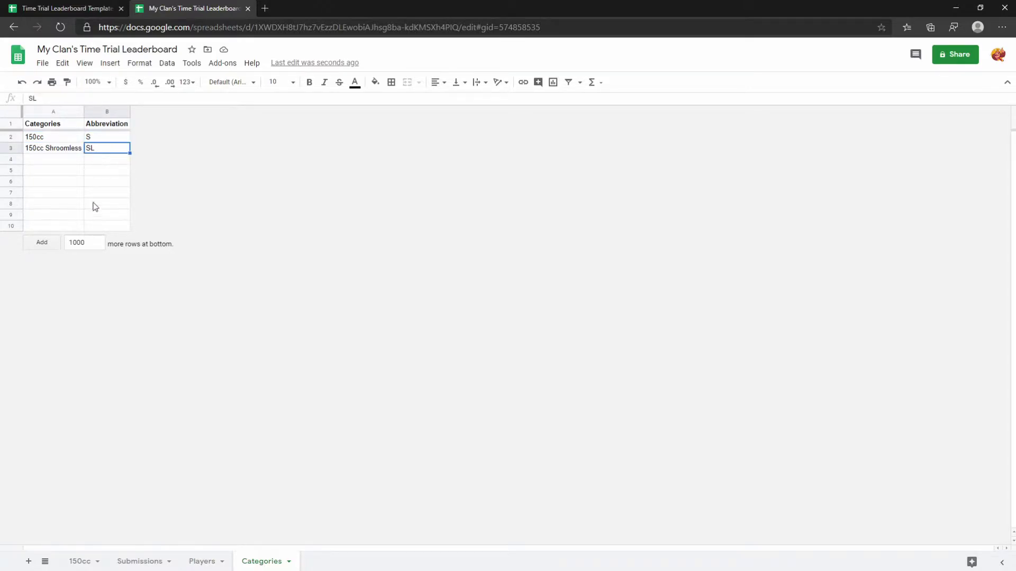
{"action": "left_click", "coordinate": [54, 161]}
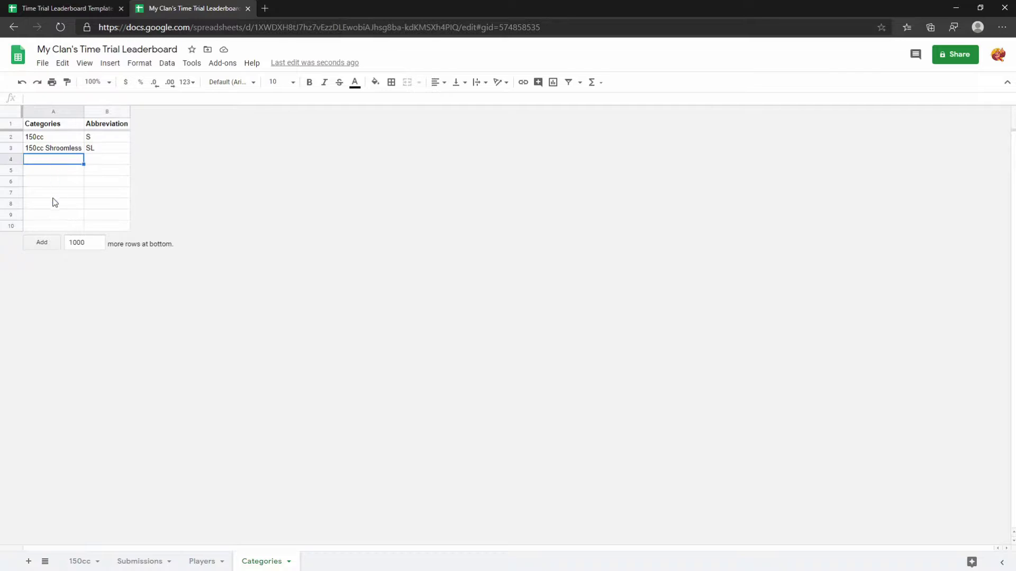
{"action": "left_click_drag", "start_coordinate": [56, 152], "coordinate": [90, 154]}
{"action": "left_click", "coordinate": [67, 160]}
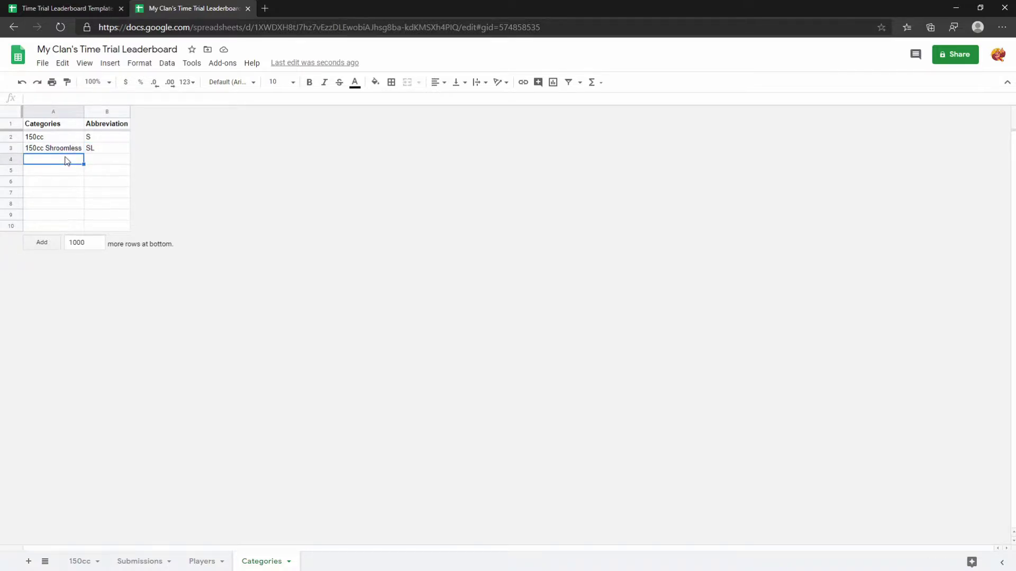
{"action": "left_click", "coordinate": [108, 204]}
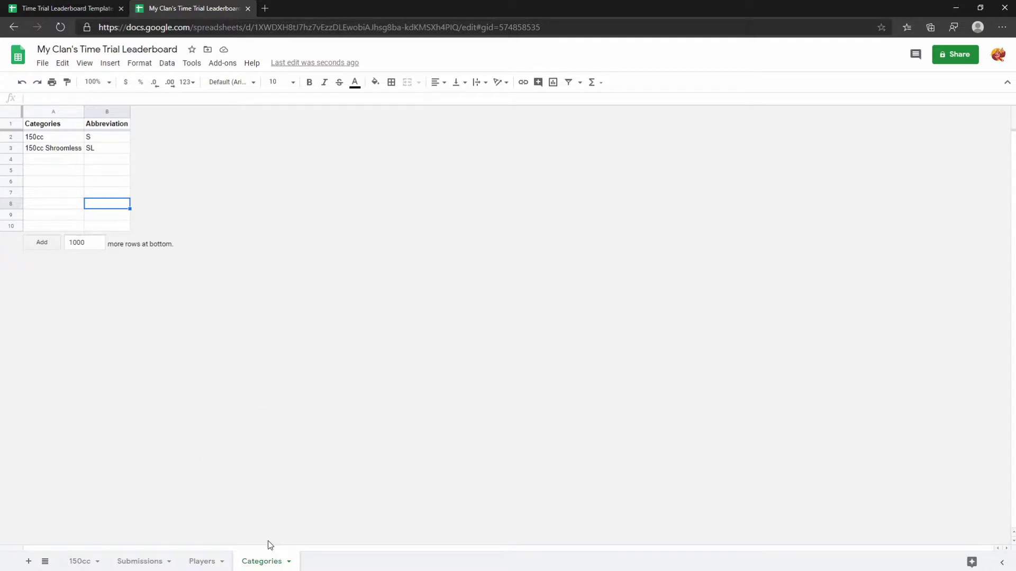
- Hide the Categories sheet and, from the 150cc sheet, check the list of all sheets
{"action": "right_click", "coordinate": [254, 564]}
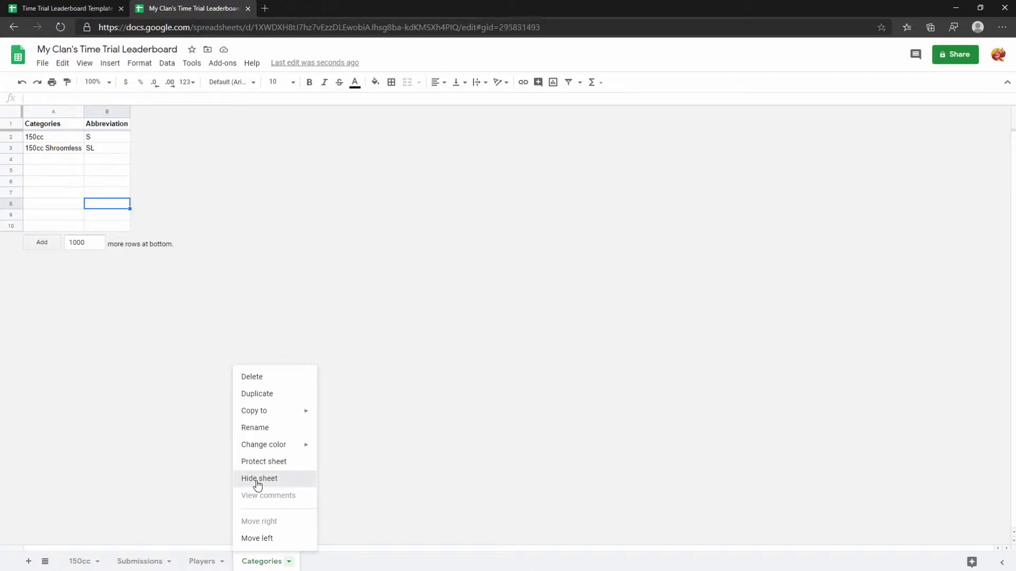
{"action": "left_click", "coordinate": [258, 481]}
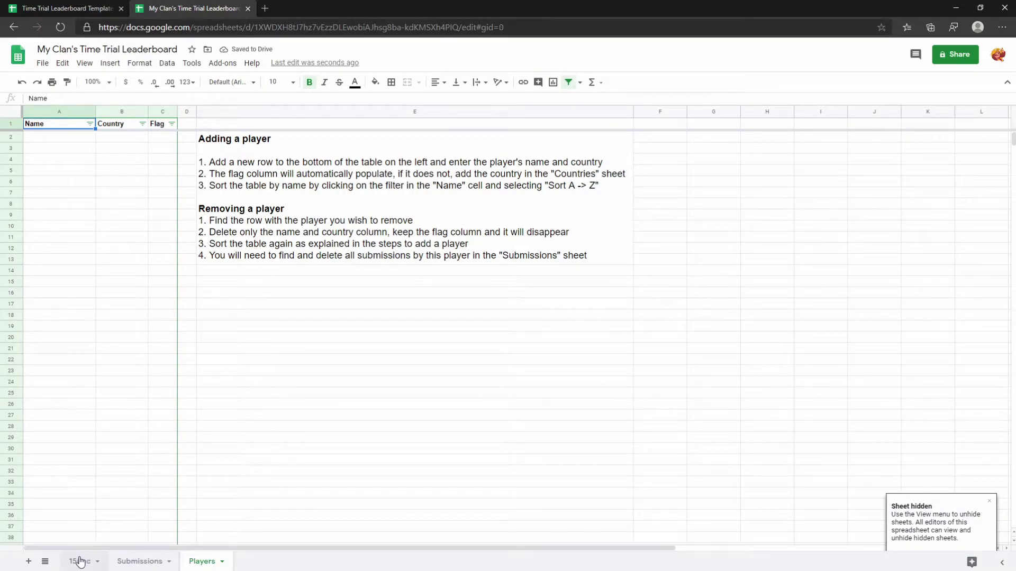
{"action": "left_click", "coordinate": [80, 561]}
{"action": "left_click", "coordinate": [277, 358]}
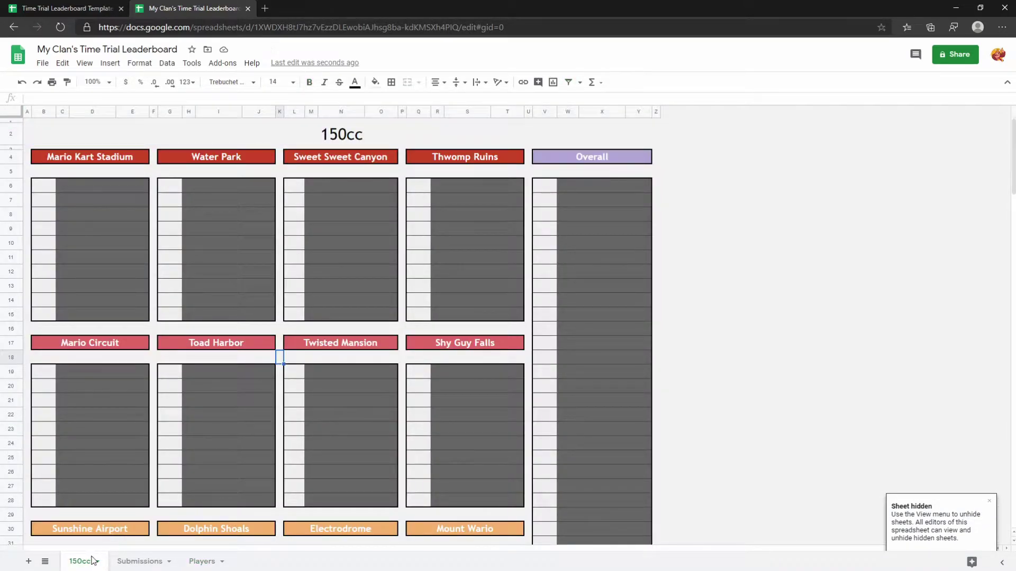
{"action": "left_click", "coordinate": [46, 561]}
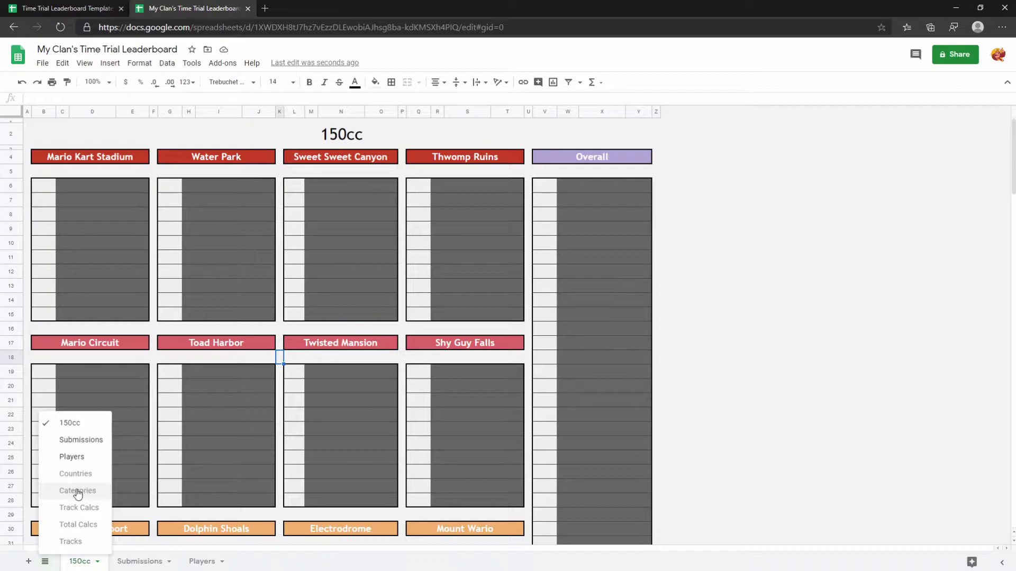
{"action": "left_click", "coordinate": [292, 458]}
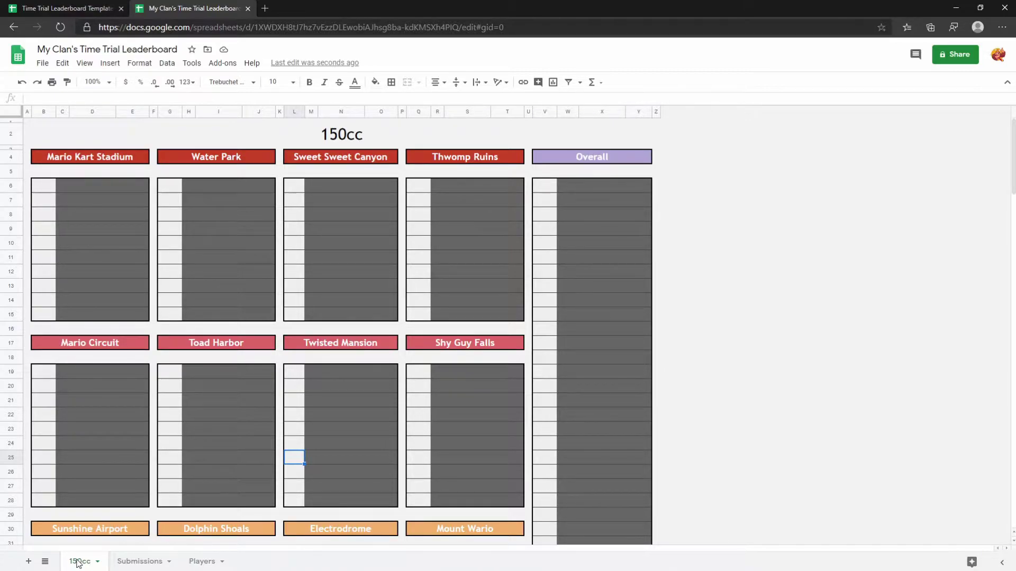
- Duplicate the 150cc leaderboard sheet and compare the original with its copy
{"action": "right_click", "coordinate": [78, 563]}
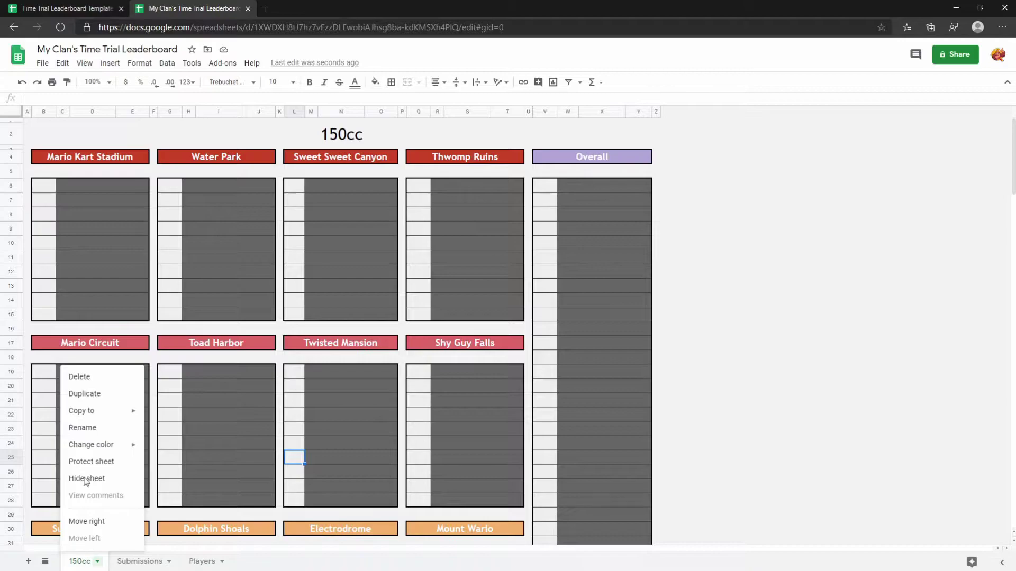
{"action": "left_click", "coordinate": [88, 401]}
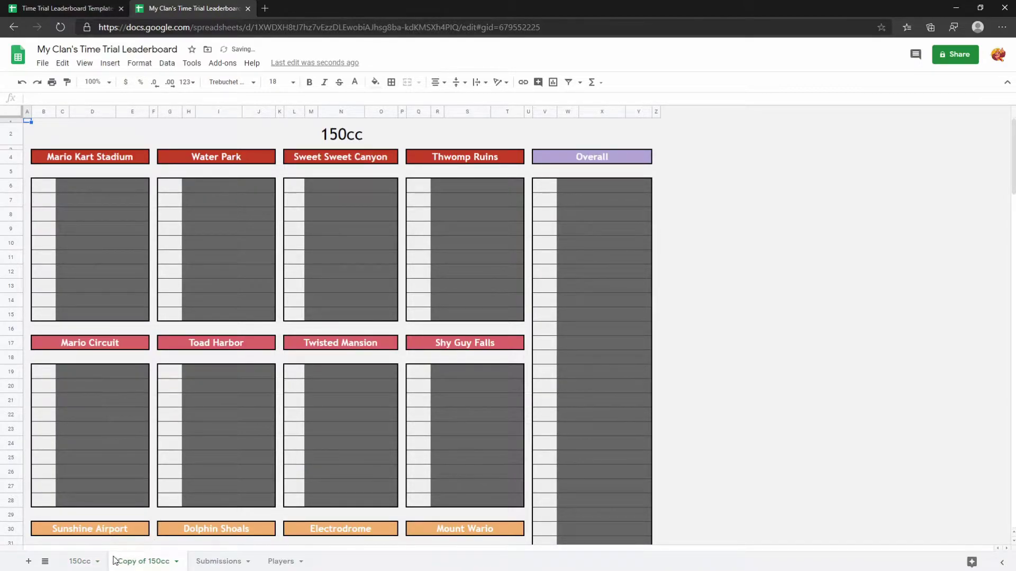
{"action": "left_click", "coordinate": [78, 561]}
{"action": "left_click", "coordinate": [131, 562]}
- Rename the copied 150cc sheet as "150cc Shroomless"
{"action": "right_click", "coordinate": [134, 565]}
{"action": "left_click", "coordinate": [158, 432]}
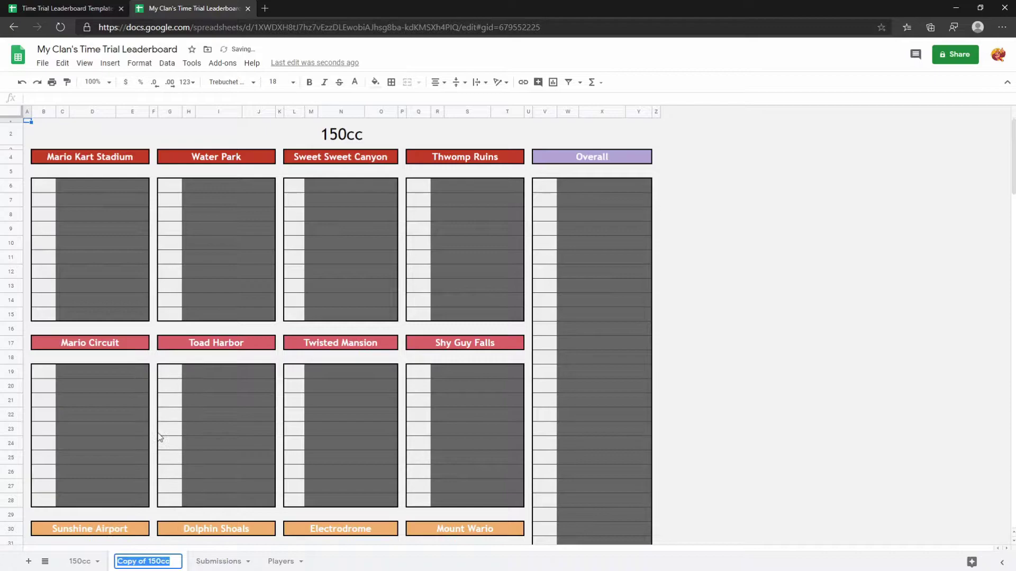
{"action": "type", "text": "150cc S"}
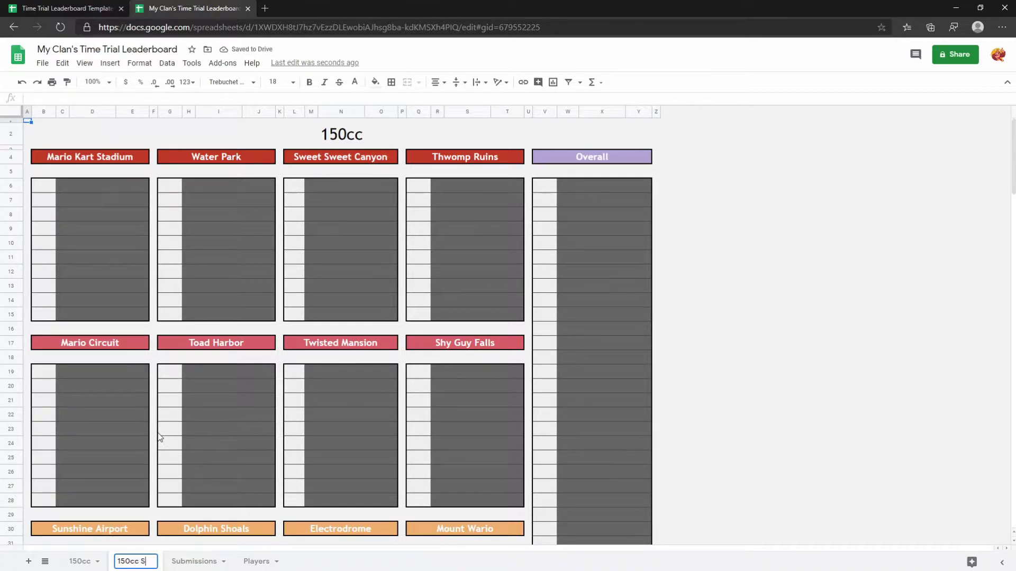
{"action": "type", "text": "hroomless"}
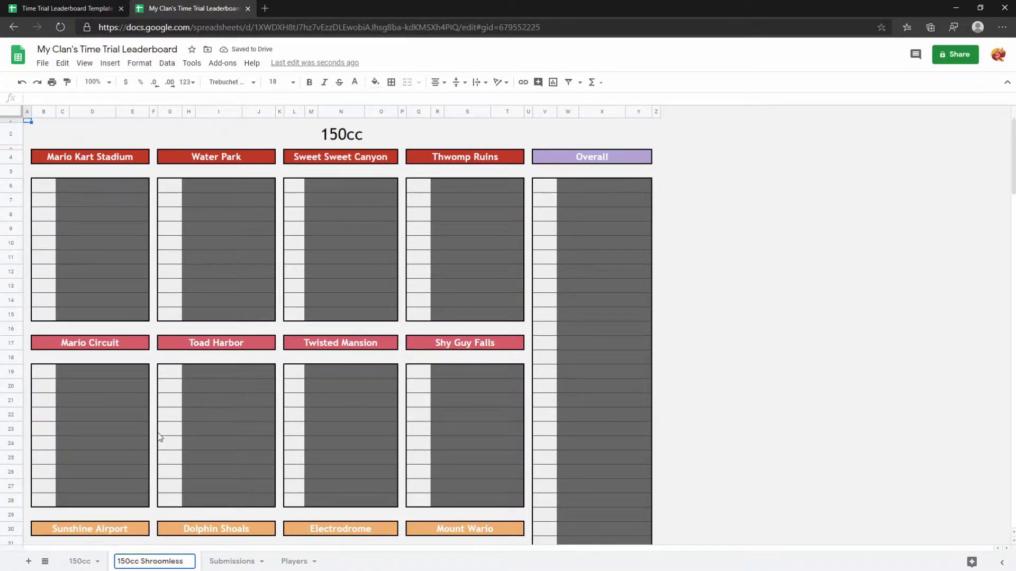
- Change the title cell above the track tables in the copied leaderboard to the category "150cc Shroomless"
{"action": "left_click", "coordinate": [323, 140]}
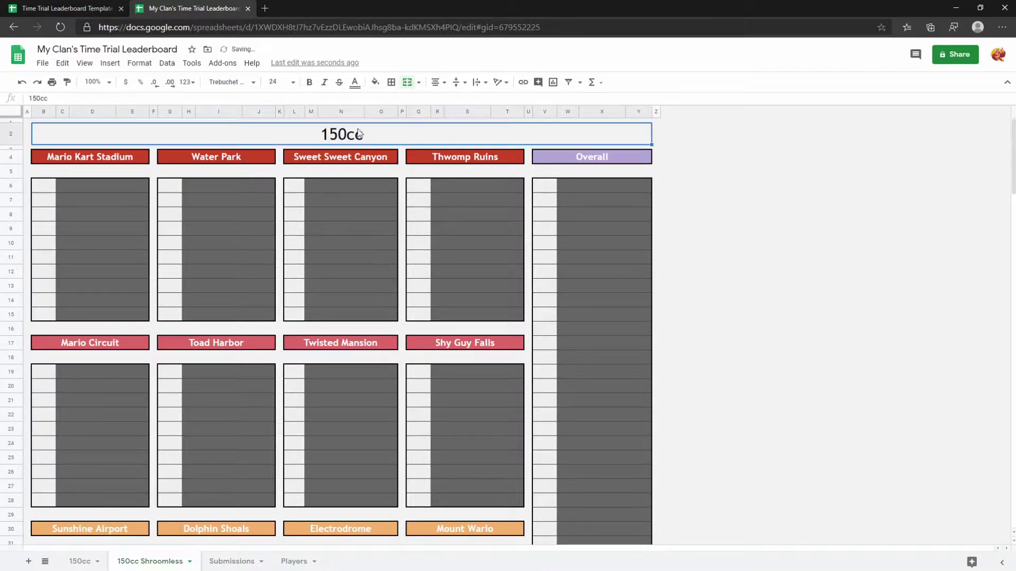
{"action": "type", "text": "150cc"}
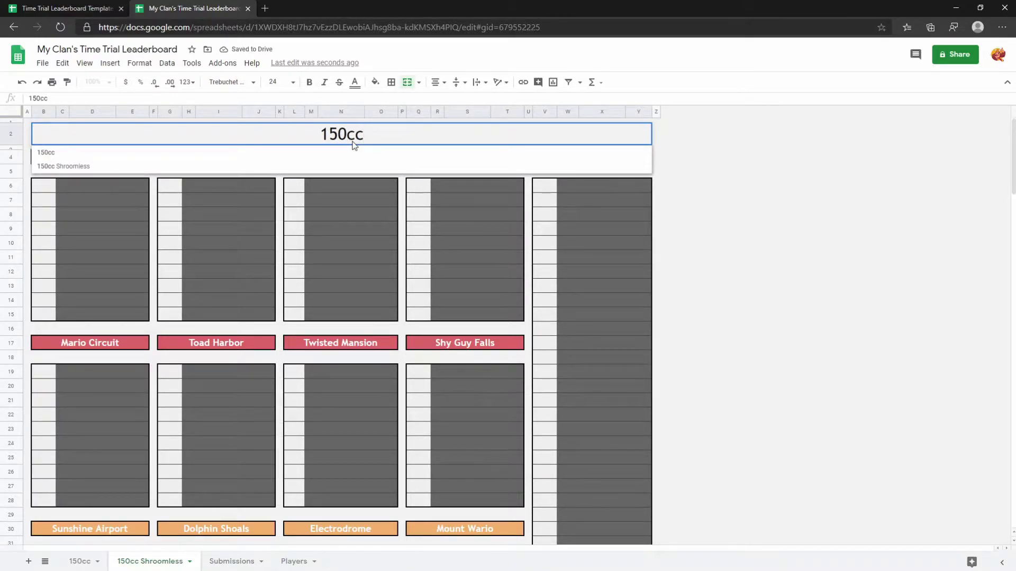
{"action": "left_click", "coordinate": [91, 167]}
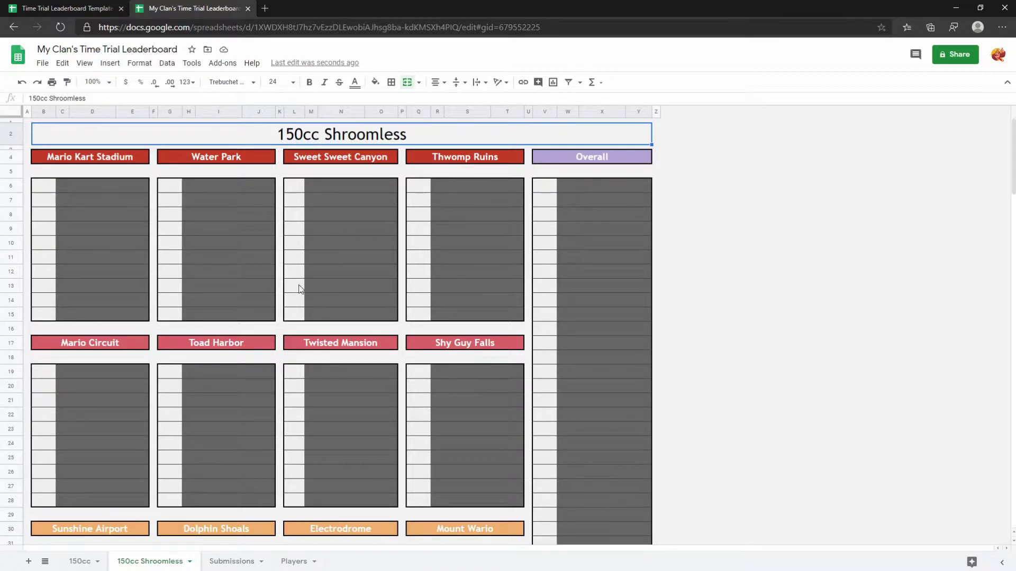
- Compare the title cells and sheet names of the 150cc and 150cc Shroomless leaderboards
{"action": "left_click", "coordinate": [81, 562]}
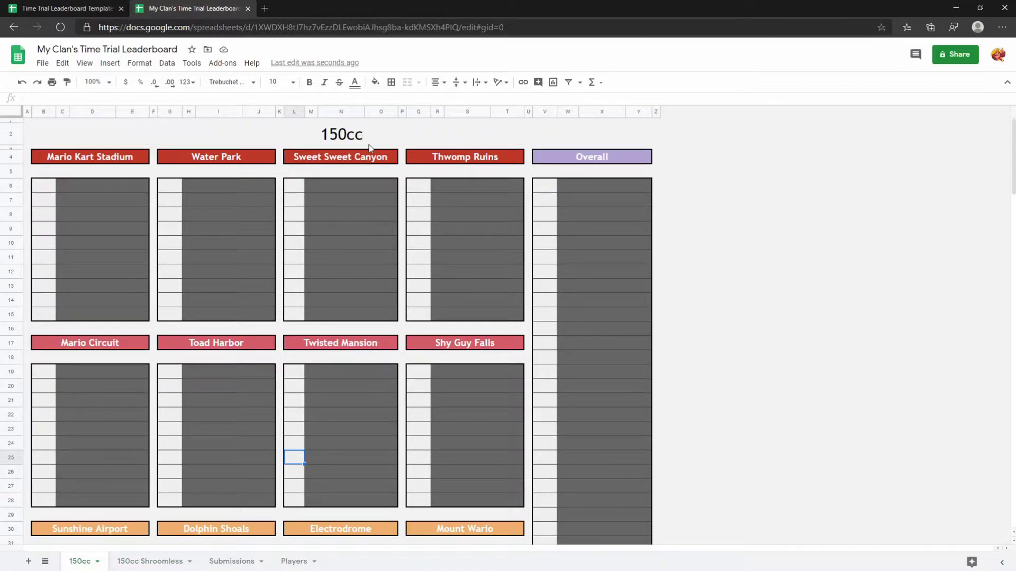
{"action": "left_click", "coordinate": [349, 136]}
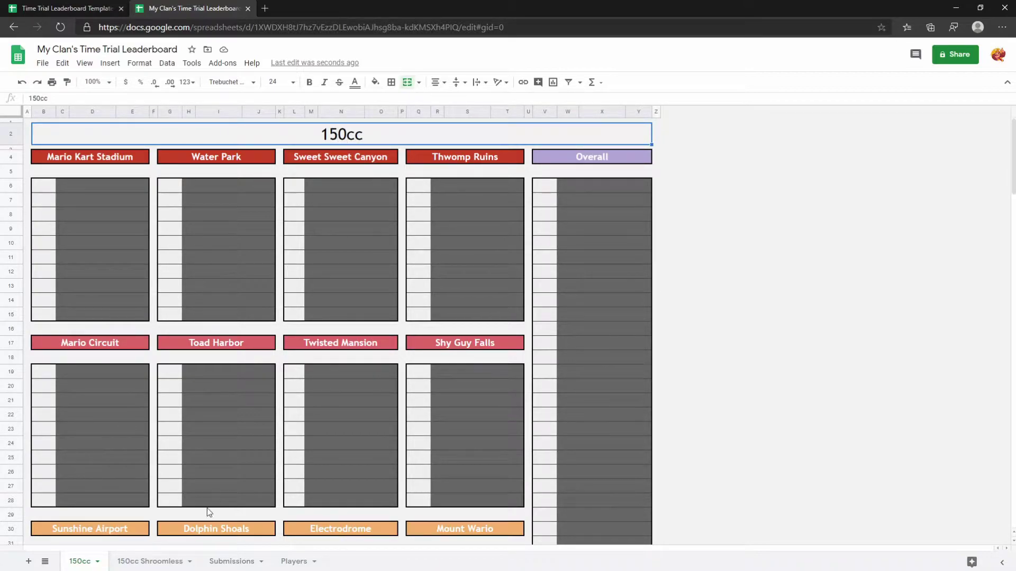
{"action": "left_click", "coordinate": [146, 559]}
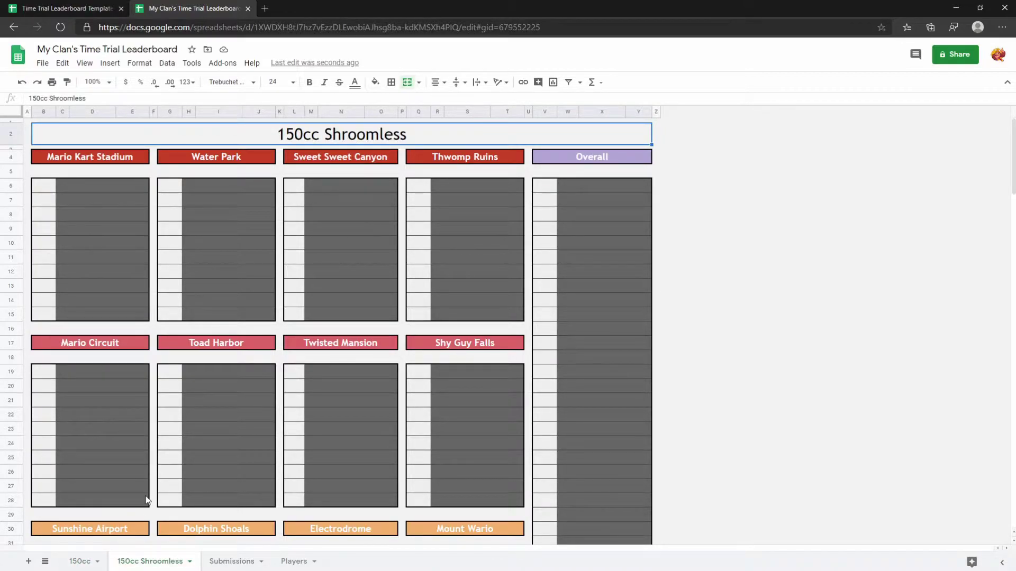
{"action": "left_click", "coordinate": [83, 562]}
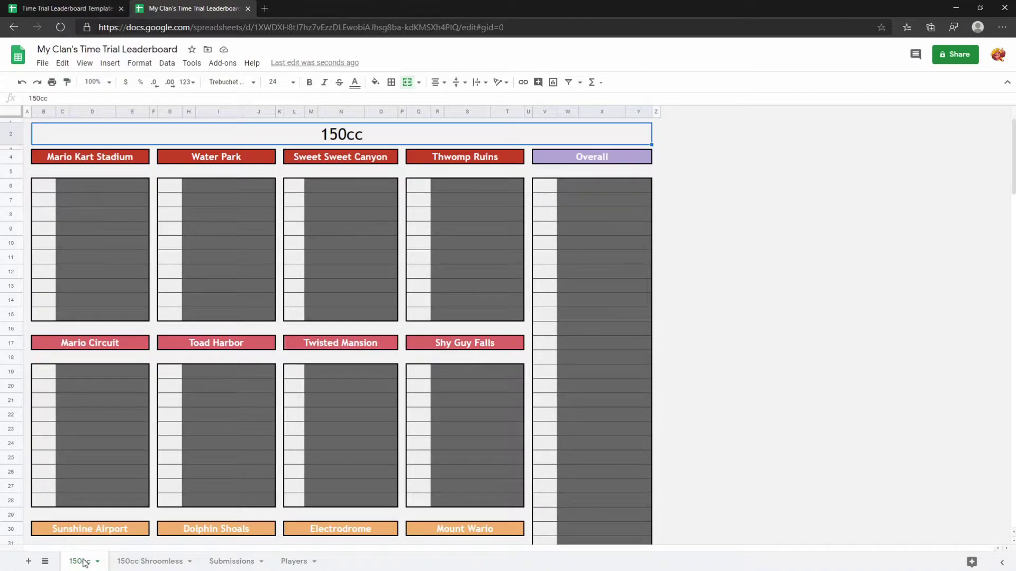
{"action": "left_click", "coordinate": [136, 561]}
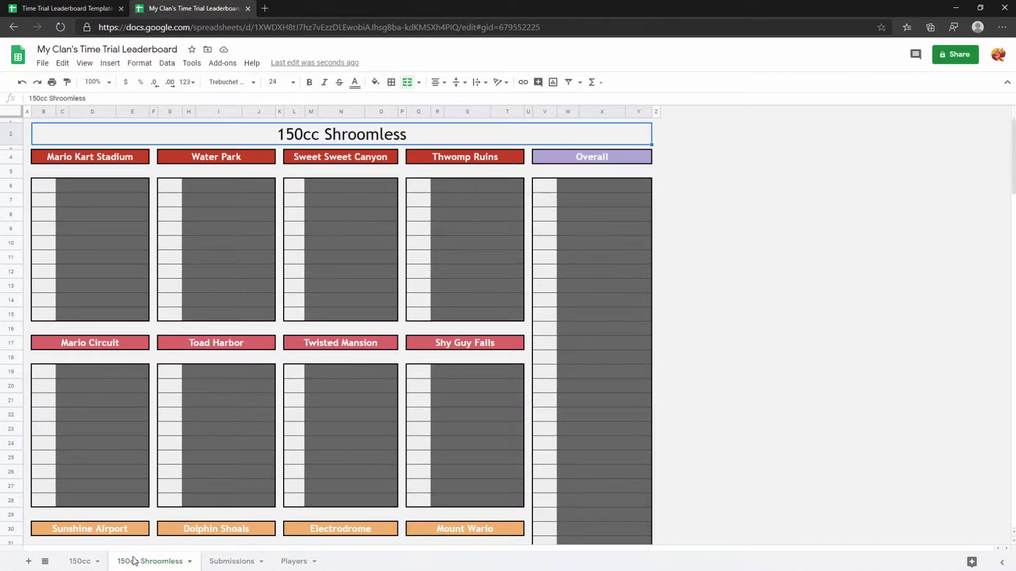
{"action": "right_click", "coordinate": [135, 561]}
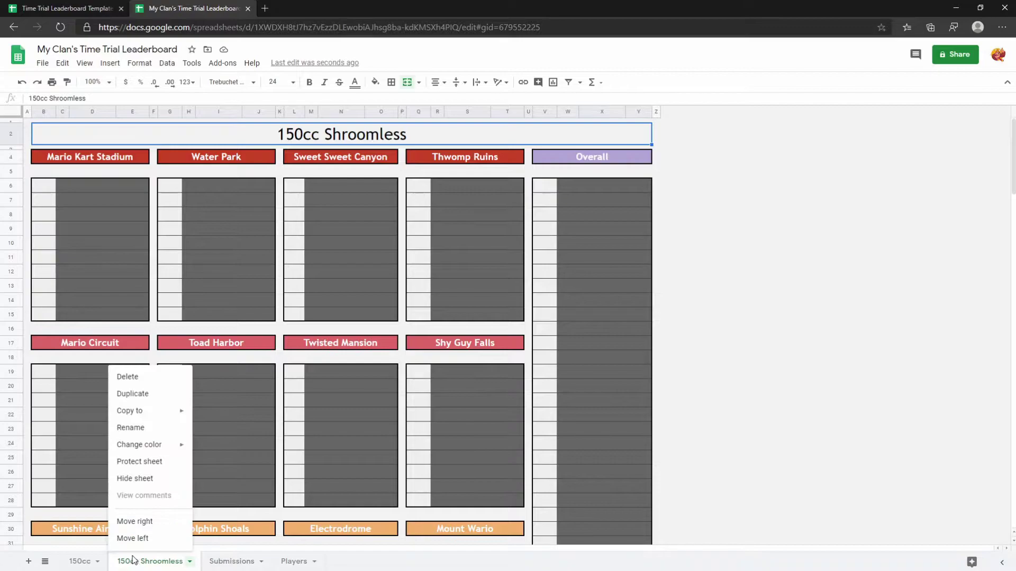
{"action": "left_click", "coordinate": [474, 432]}
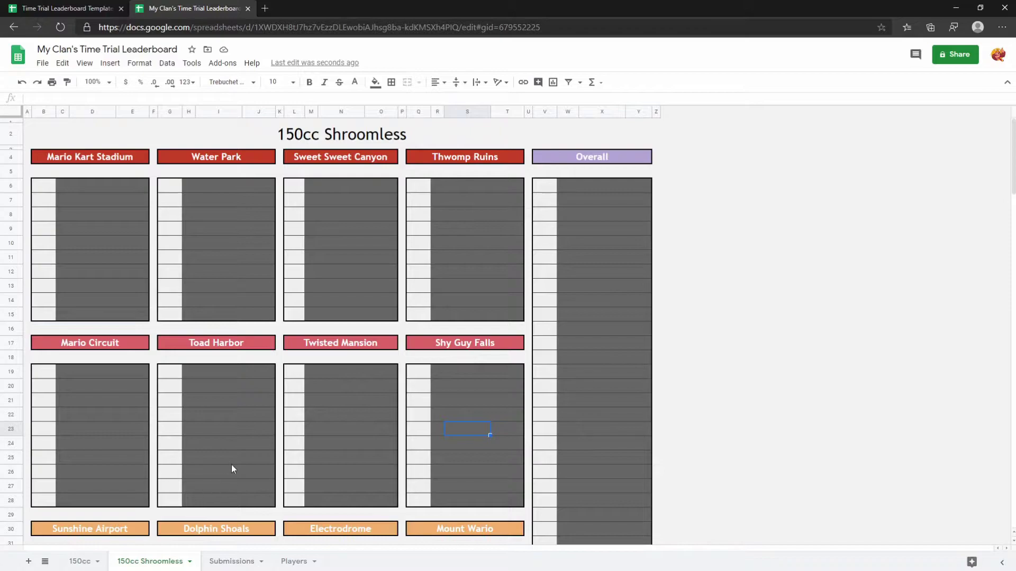
{"action": "left_click", "coordinate": [365, 137]}
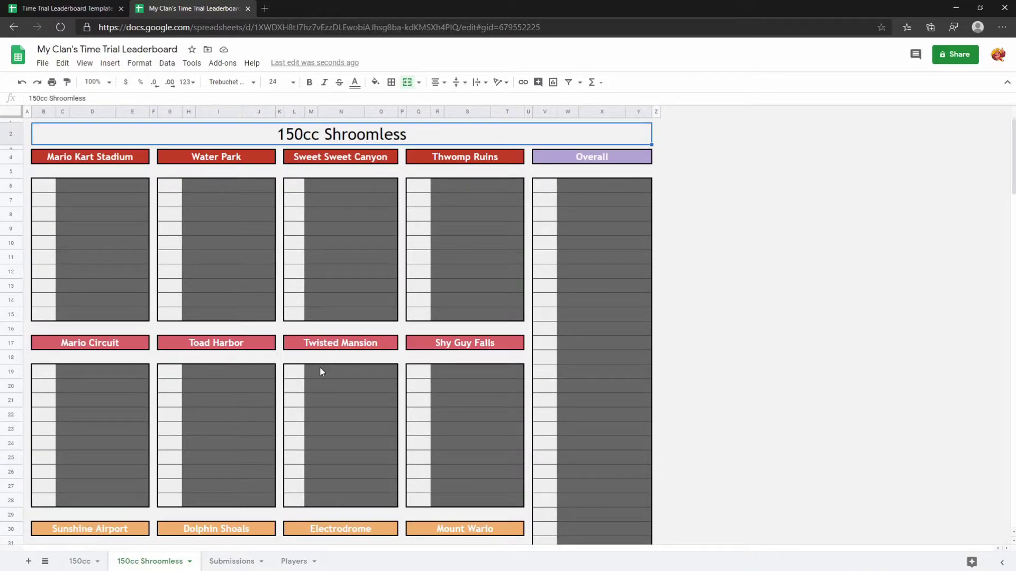
{"action": "left_click", "coordinate": [374, 329]}
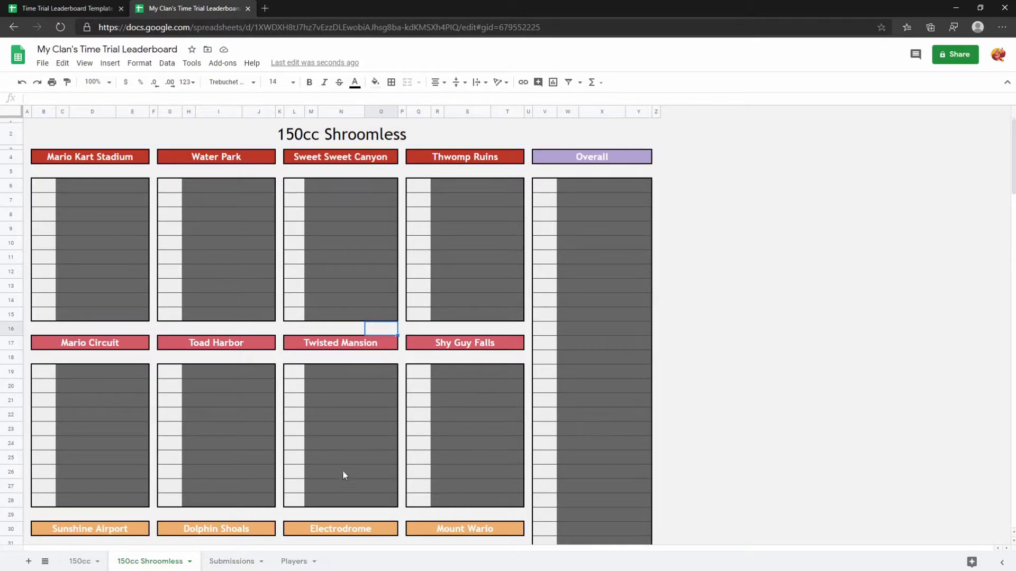
- Enter four player names in the Name column of the Players sheet, starting in A2
{"action": "left_click", "coordinate": [294, 563]}
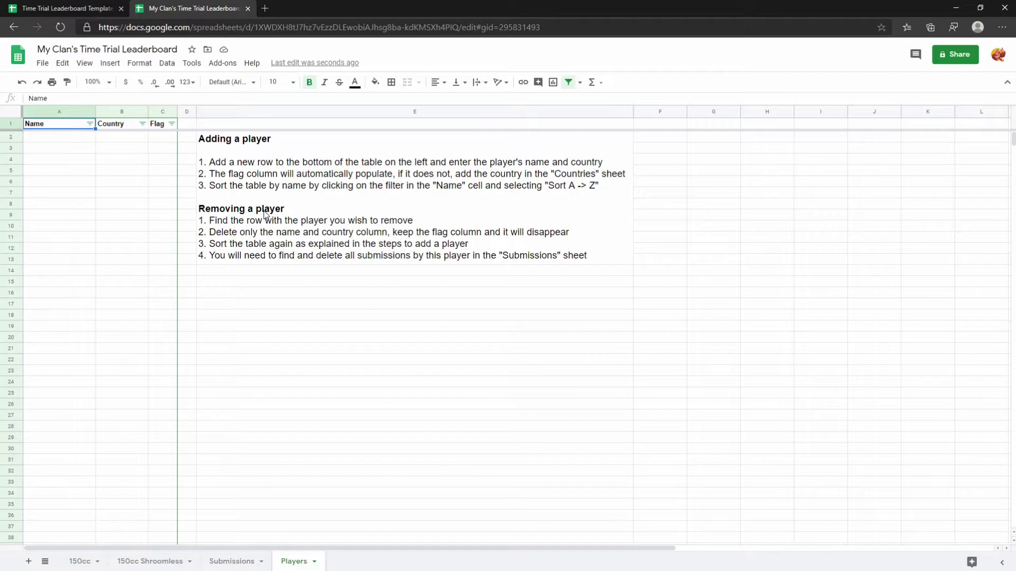
{"action": "key", "text": "Down"}
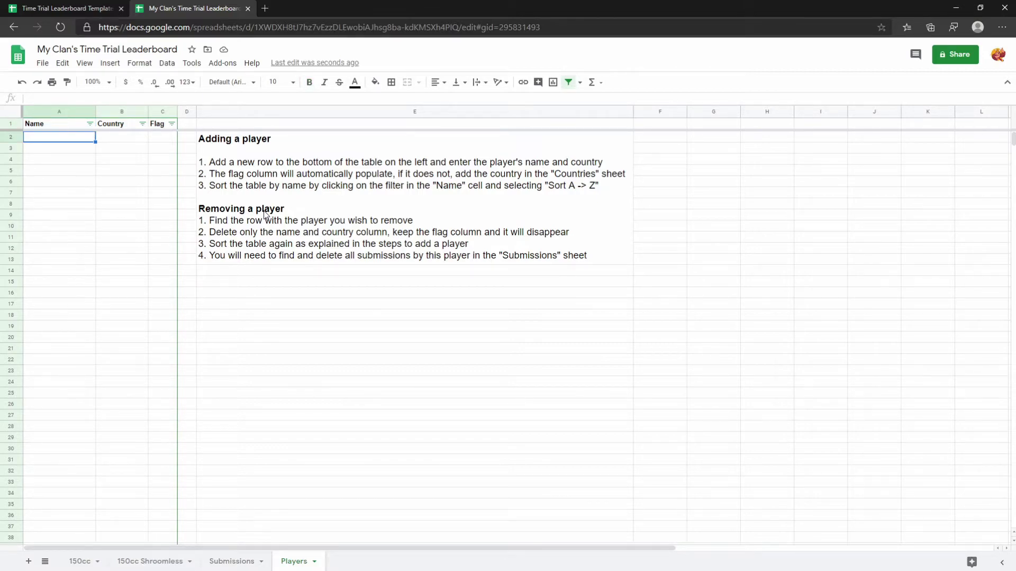
{"action": "type", "text": "Alice"}
{"action": "key", "text": "Return"}
{"action": "type", "text": "Bob"}
{"action": "key", "text": "Return"}
{"action": "type", "text": "Connor"}
{"action": "key", "text": "Return"}
{"action": "type", "text": "Dave"}
{"action": "key", "text": "Tab"}
- Fill in the Country column for the four players with USA, France, Ireland and Australia, in that order
{"action": "key", "text": "Up"}
{"action": "key", "text": "Up"}
{"action": "key", "text": "Up"}
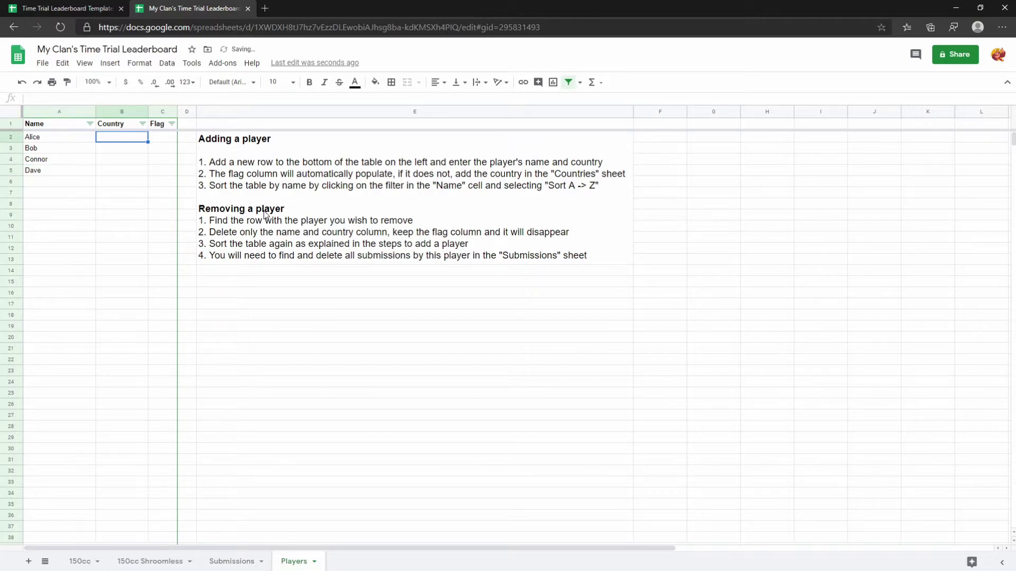
{"action": "type", "text": "USA"}
{"action": "key", "text": "Return"}
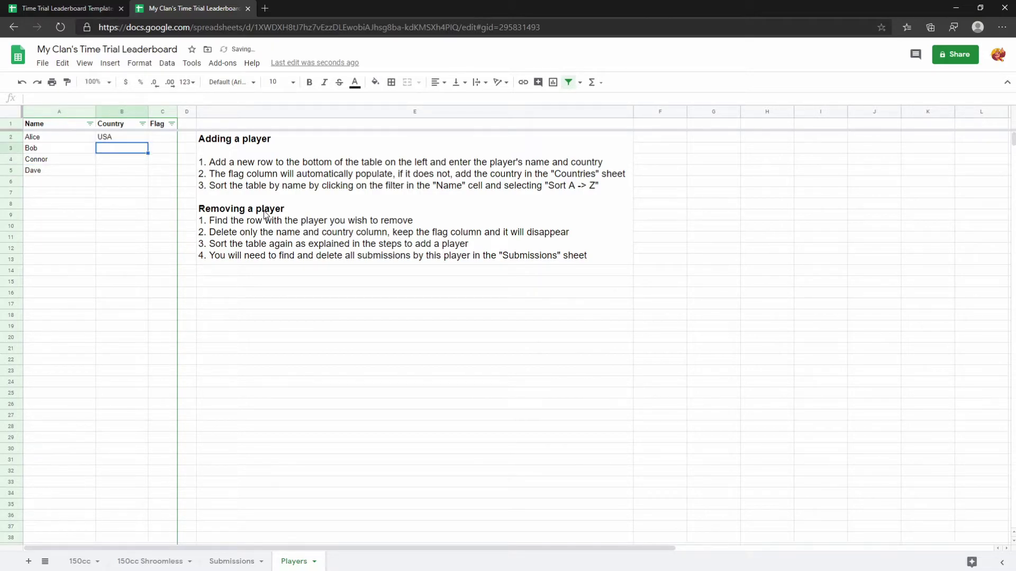
{"action": "type", "text": "Fr"}
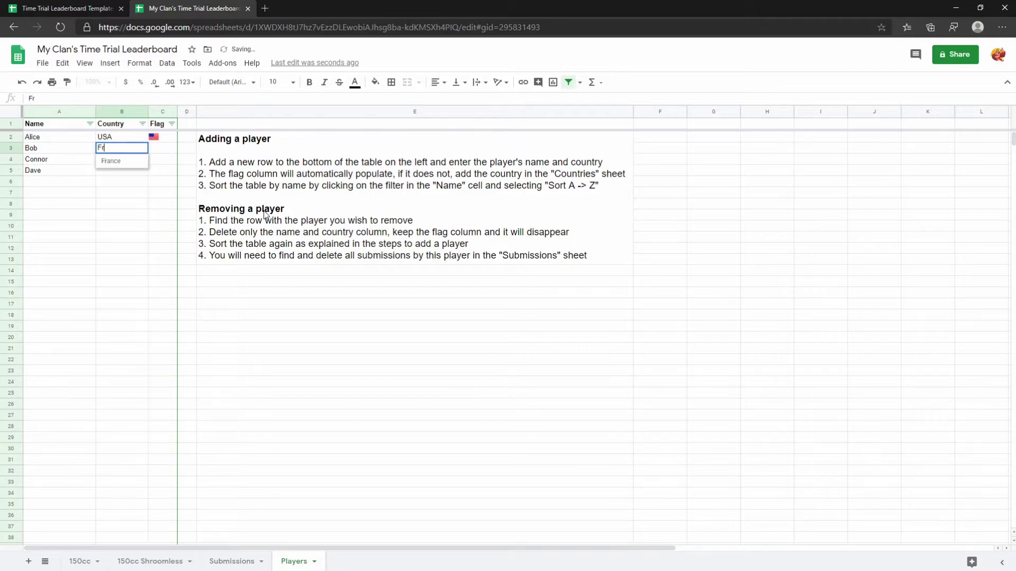
{"action": "key", "text": "Return"}
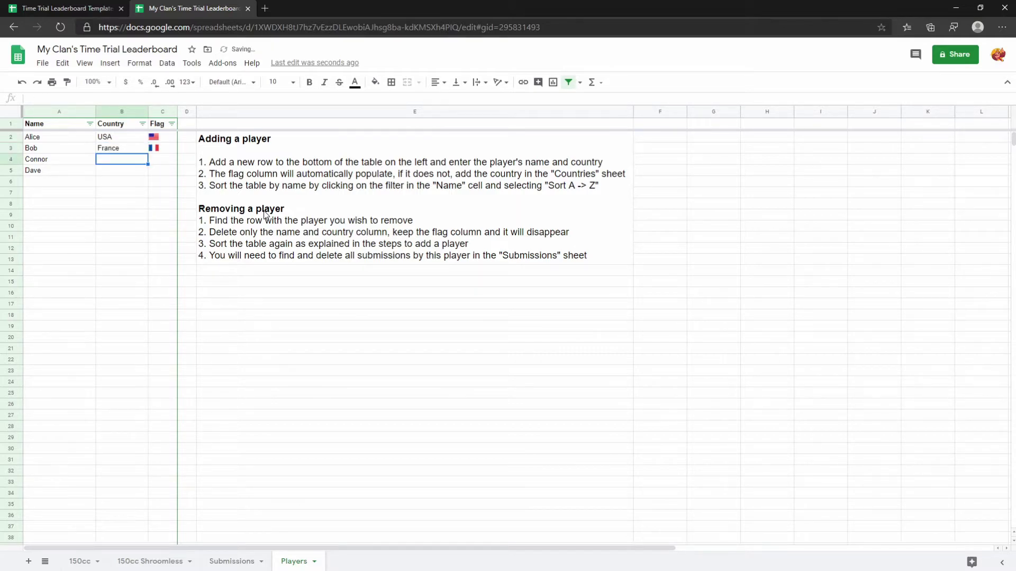
{"action": "type", "text": "Irel"}
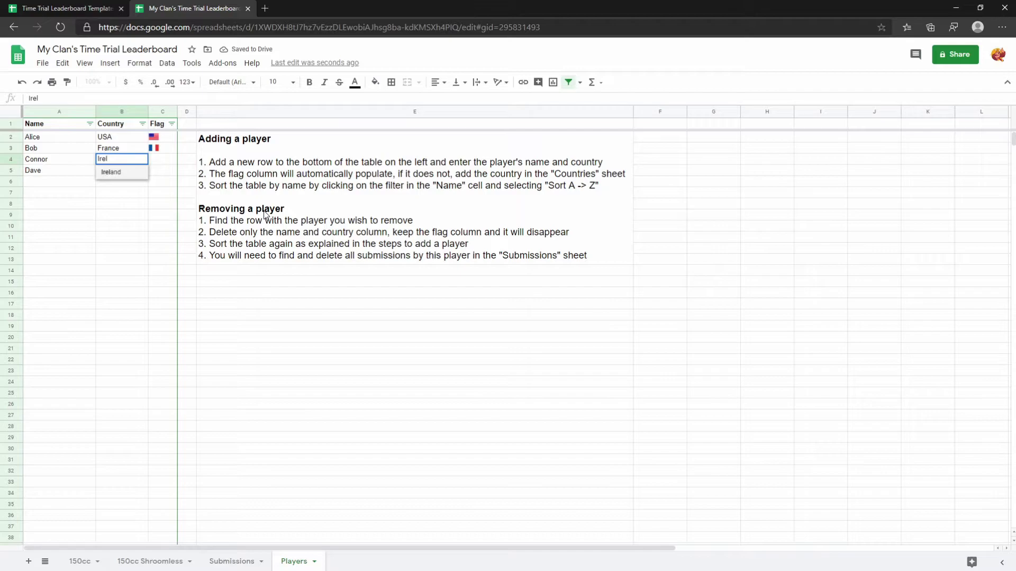
{"action": "key", "text": "Return"}
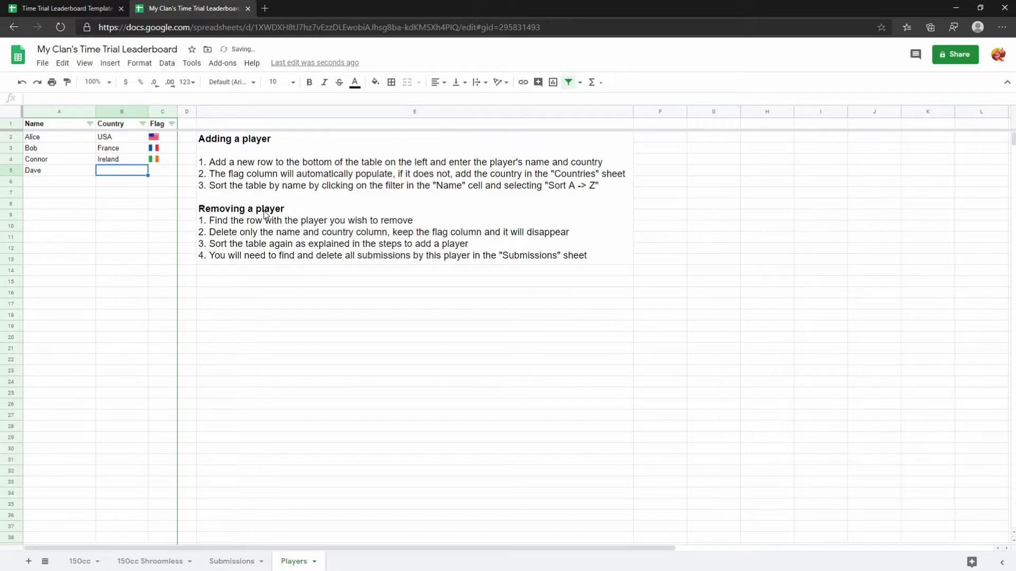
{"action": "type", "text": "Aust"}
{"action": "key", "text": "Return"}
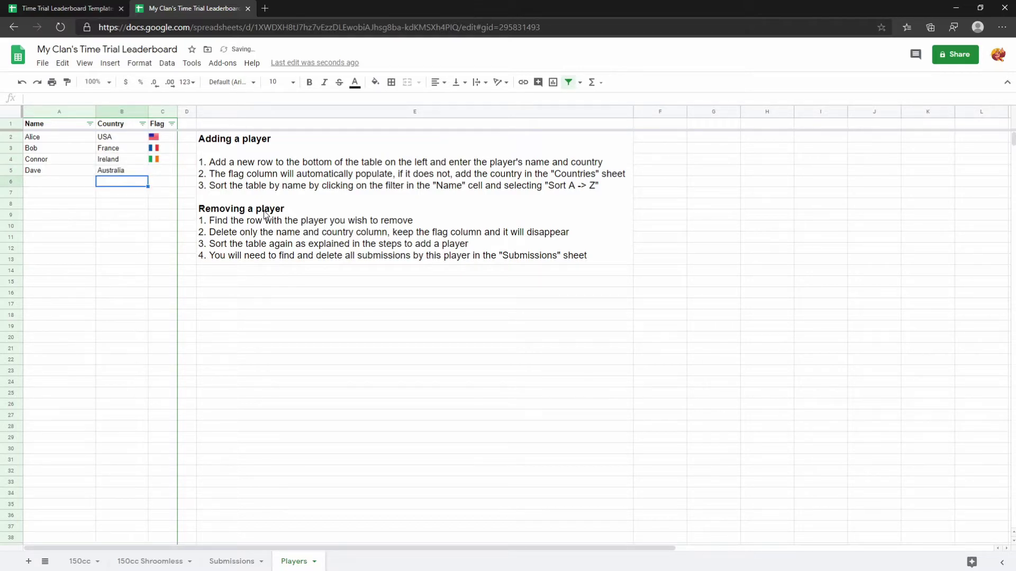
- Review the player's name, the countries and the flag formula in C2
{"action": "left_click", "coordinate": [66, 137]}
{"action": "left_click", "coordinate": [102, 139]}
{"action": "left_click", "coordinate": [116, 153]}
{"action": "left_click", "coordinate": [112, 170]}
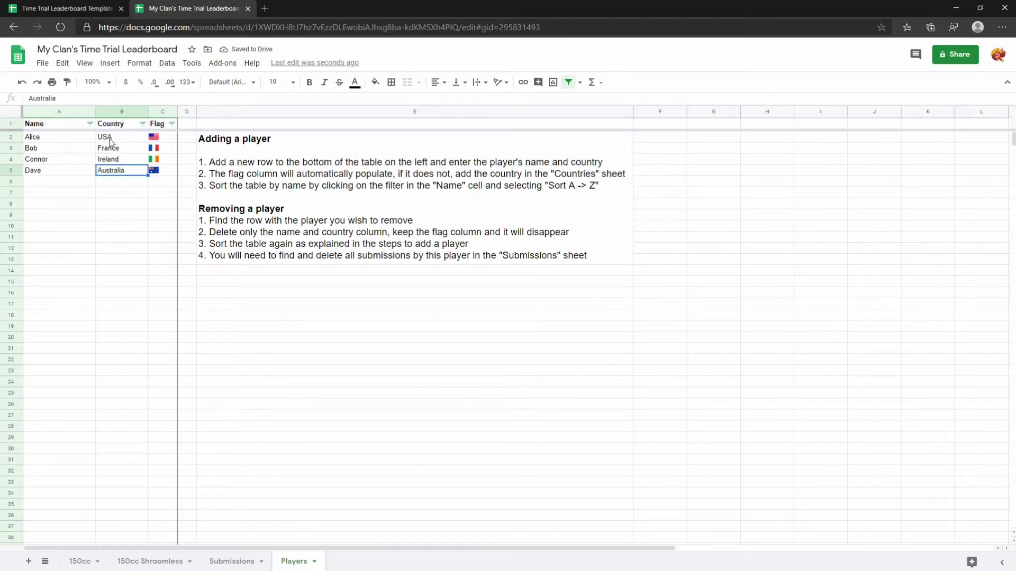
{"action": "left_click", "coordinate": [164, 136]}
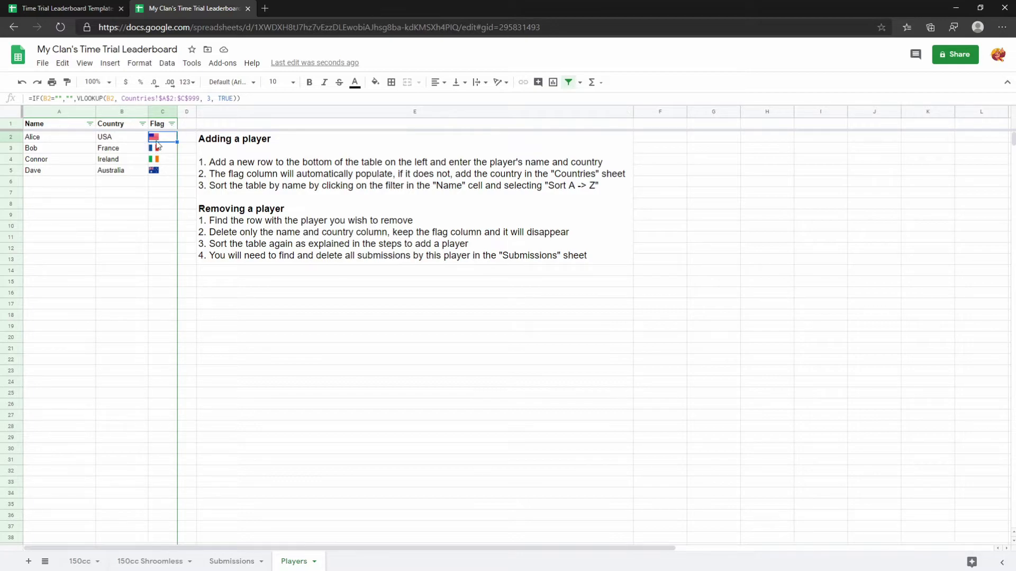
- Try removing the player from Australia by clearing only the name and country, and undo both deletions
{"action": "left_click", "coordinate": [61, 176]}
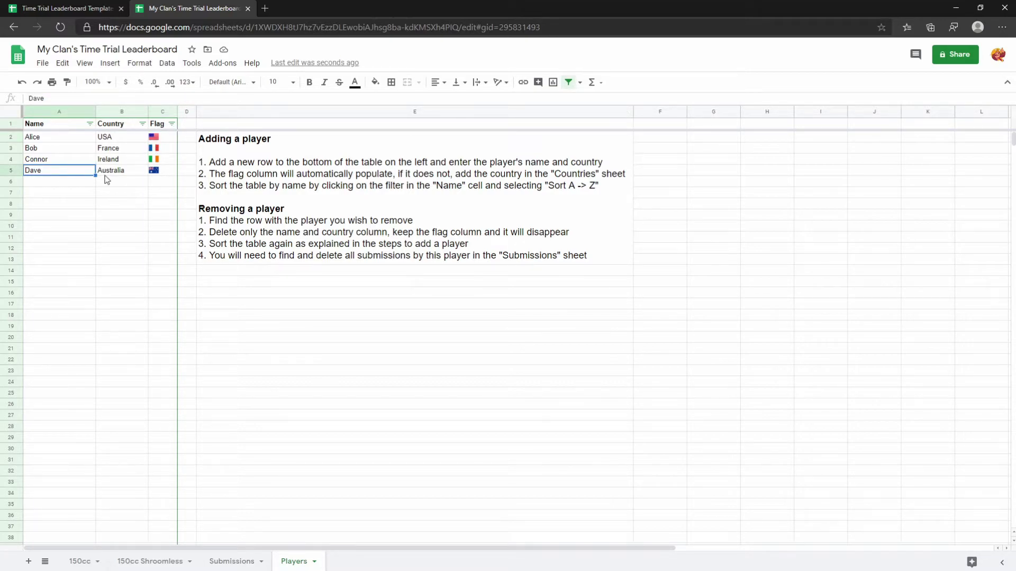
{"action": "key", "text": "Delete"}
{"action": "left_click", "coordinate": [121, 174]}
{"action": "key", "text": "Delete"}
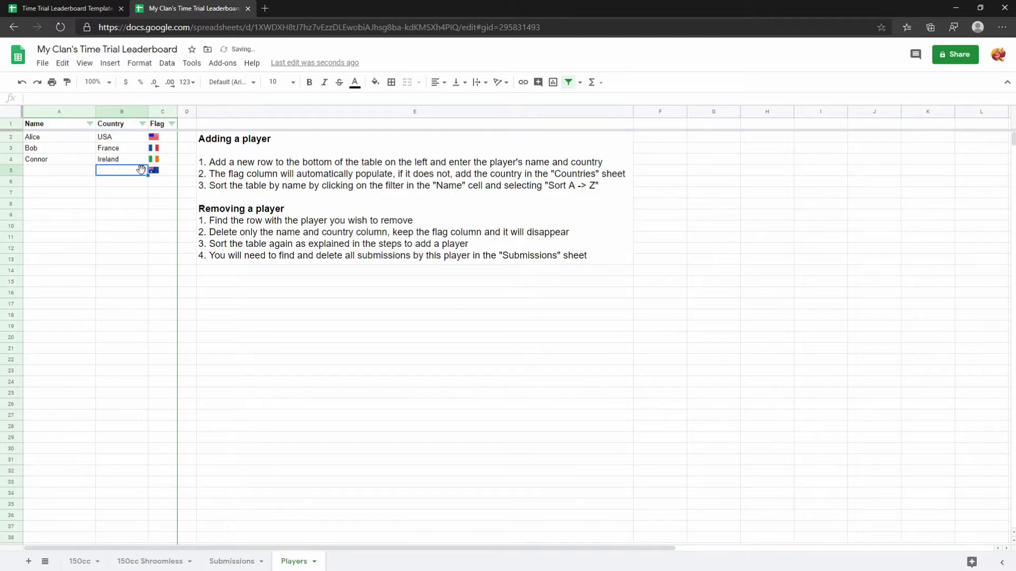
{"action": "left_click", "coordinate": [173, 170]}
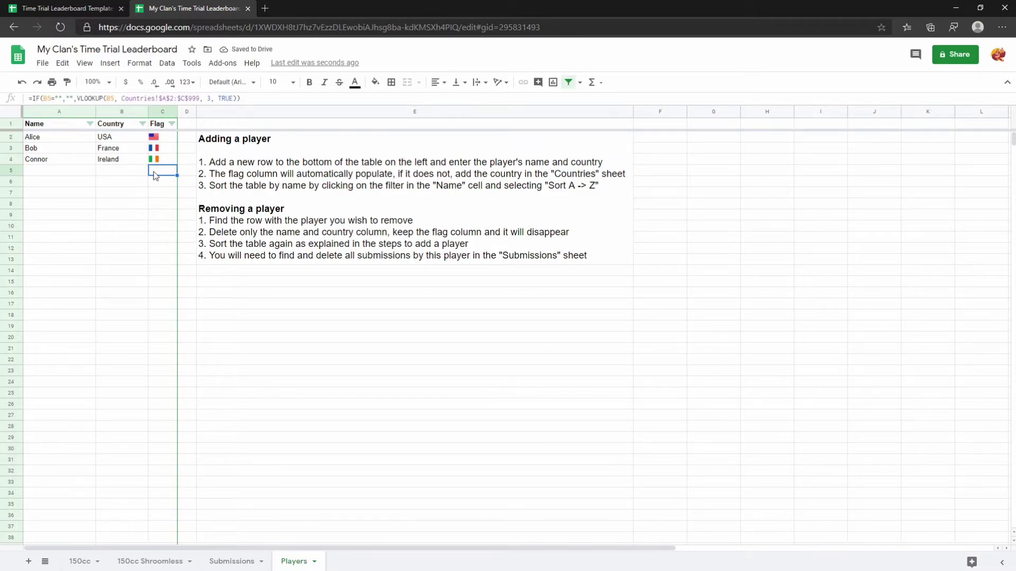
{"action": "key", "text": "ctrl+z"}
{"action": "key", "text": "ctrl+z"}
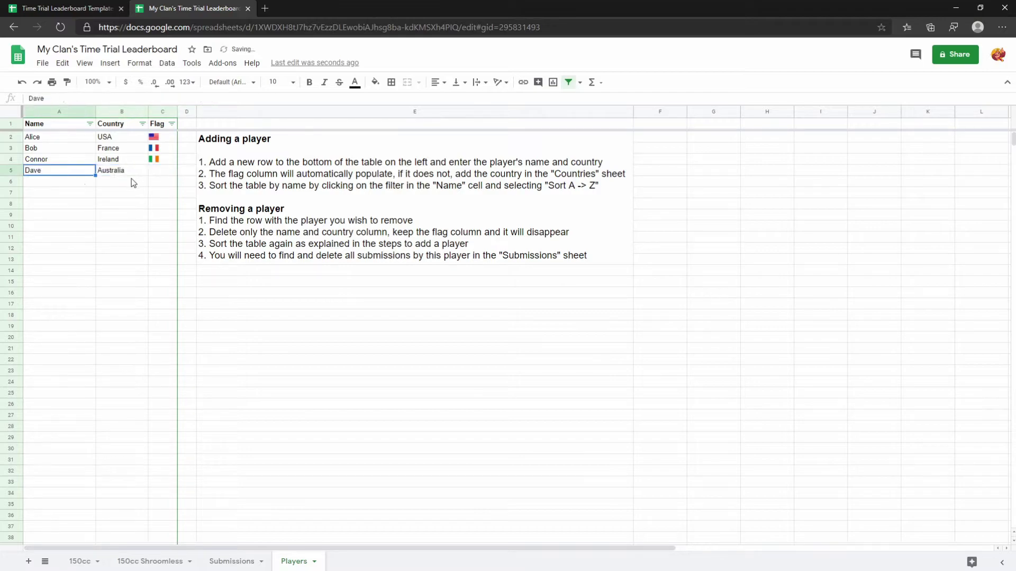
{"action": "left_click", "coordinate": [114, 172]}
- Add a fifth player in row 6 with the player's name and the country Japan
{"action": "left_click", "coordinate": [46, 182]}
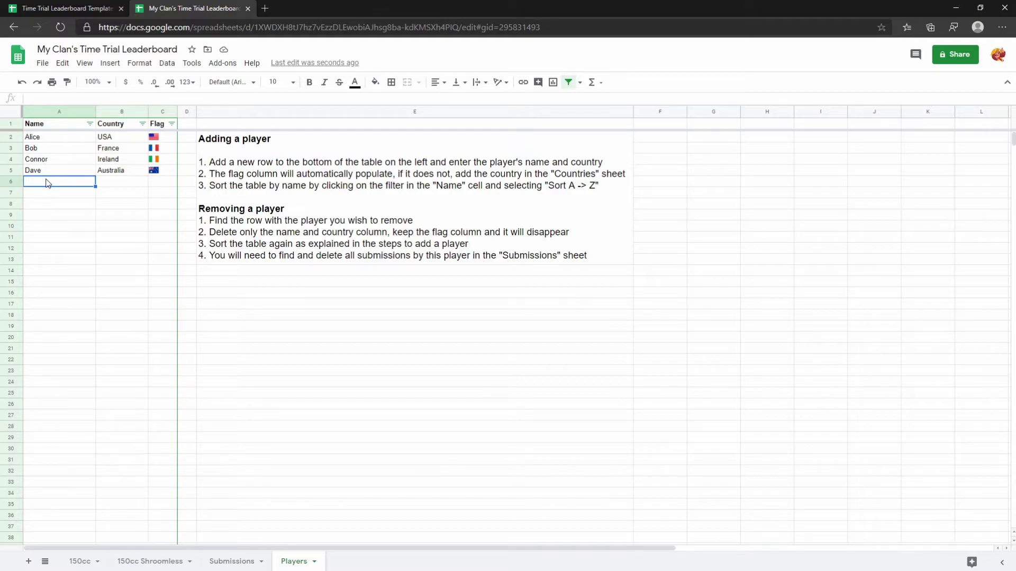
{"action": "type", "text": "Brian"}
{"action": "key", "text": "Tab"}
{"action": "type", "text": "Japan"}
{"action": "key", "text": "Return"}
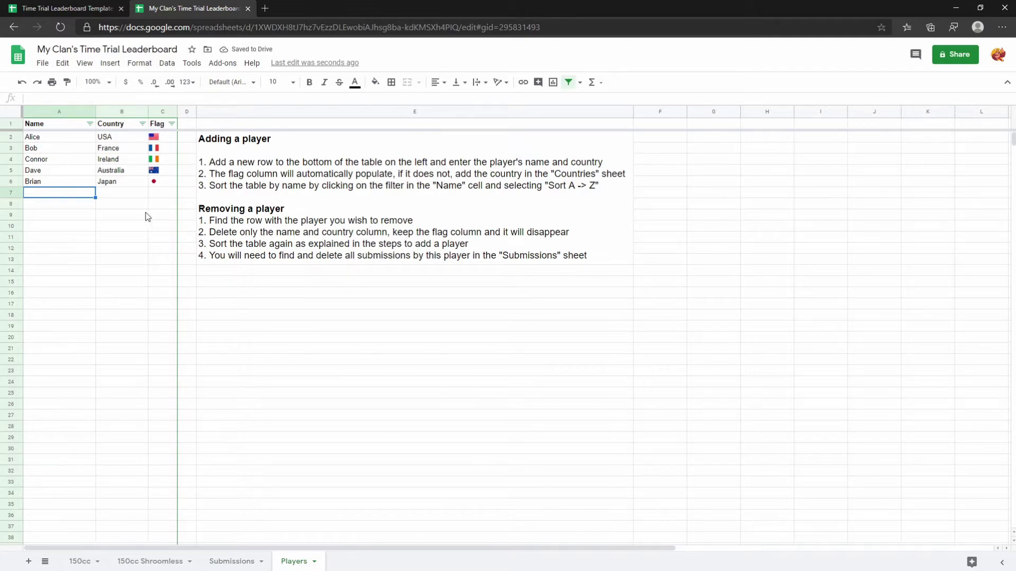
- Sort the player table by the Name column from A to Z
{"action": "left_click", "coordinate": [90, 125]}
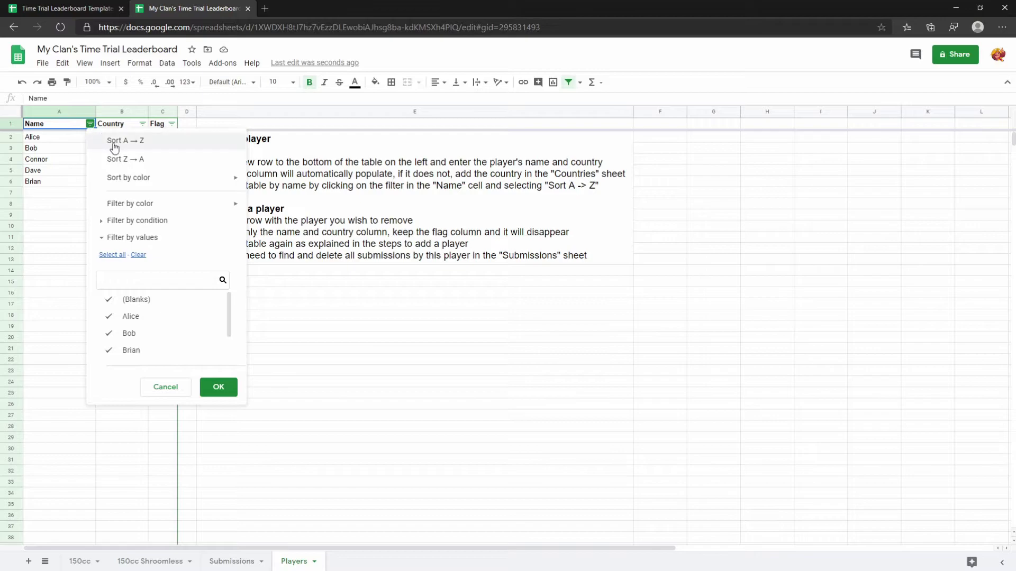
{"action": "left_click", "coordinate": [114, 143]}
{"action": "left_click", "coordinate": [95, 205]}
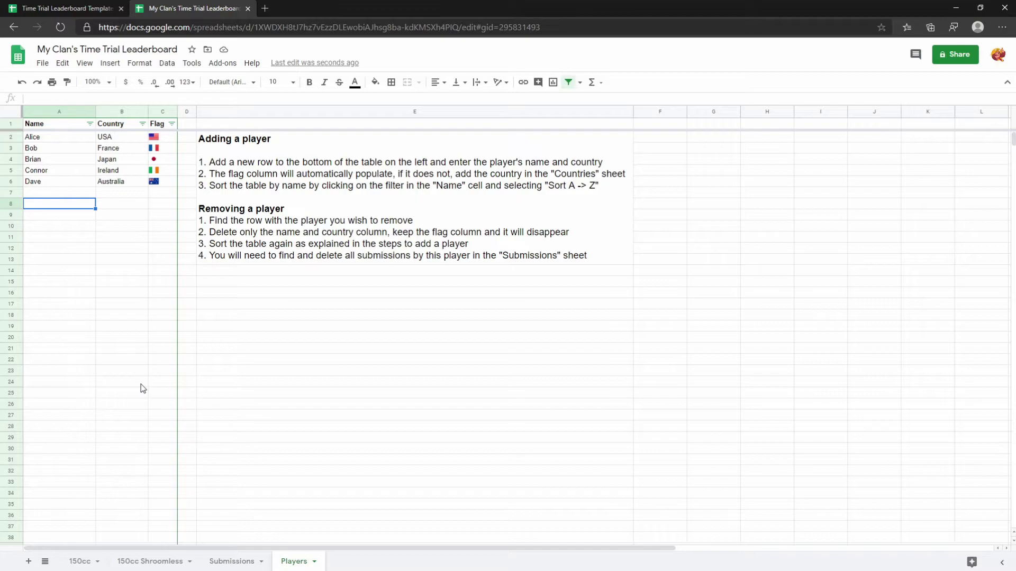
{"action": "left_click", "coordinate": [75, 194]}
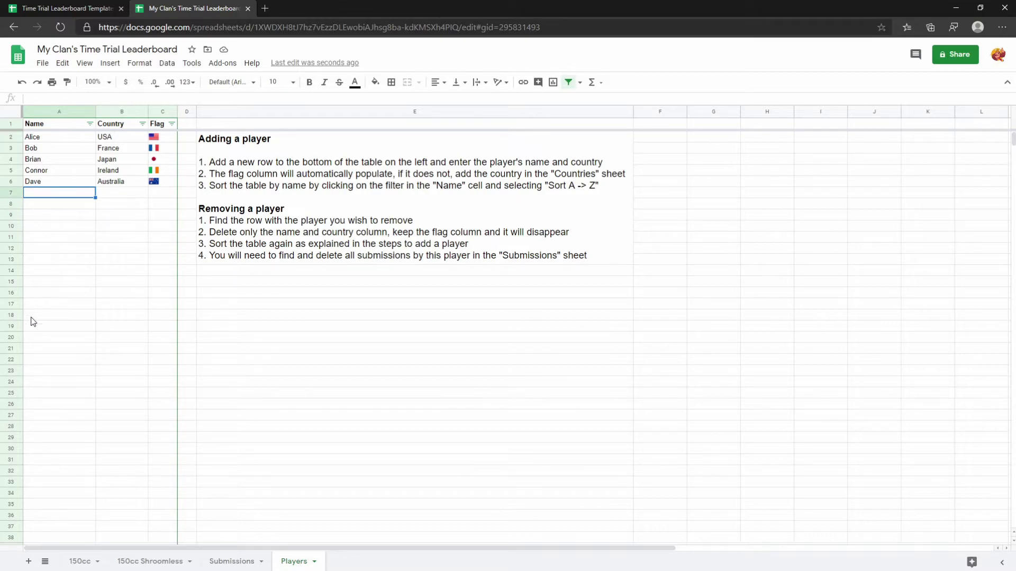
- Start the first submission in row 2 of the Submissions sheet by entering MKS as the track
{"action": "left_click", "coordinate": [73, 498]}
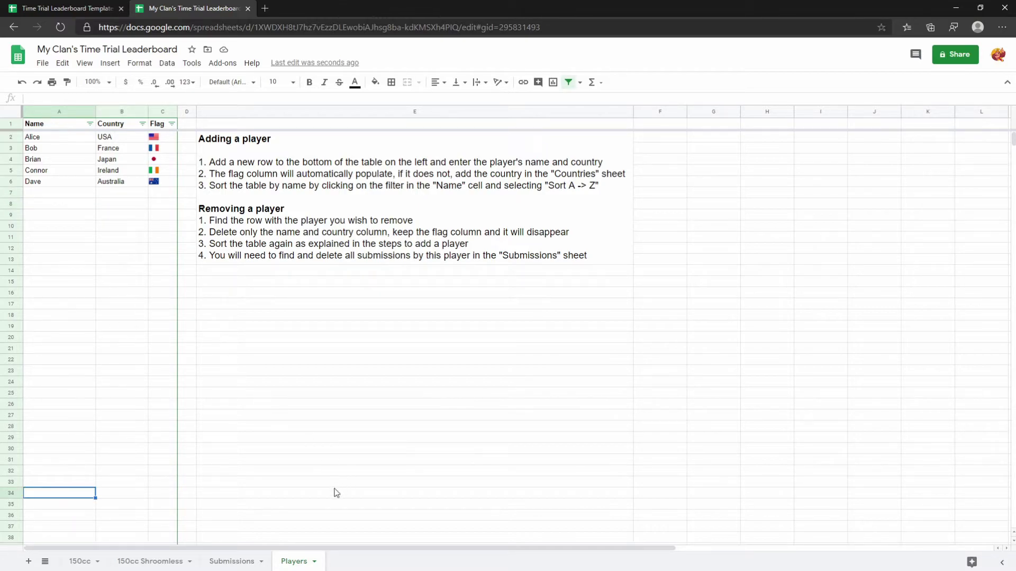
{"action": "left_click", "coordinate": [228, 562]}
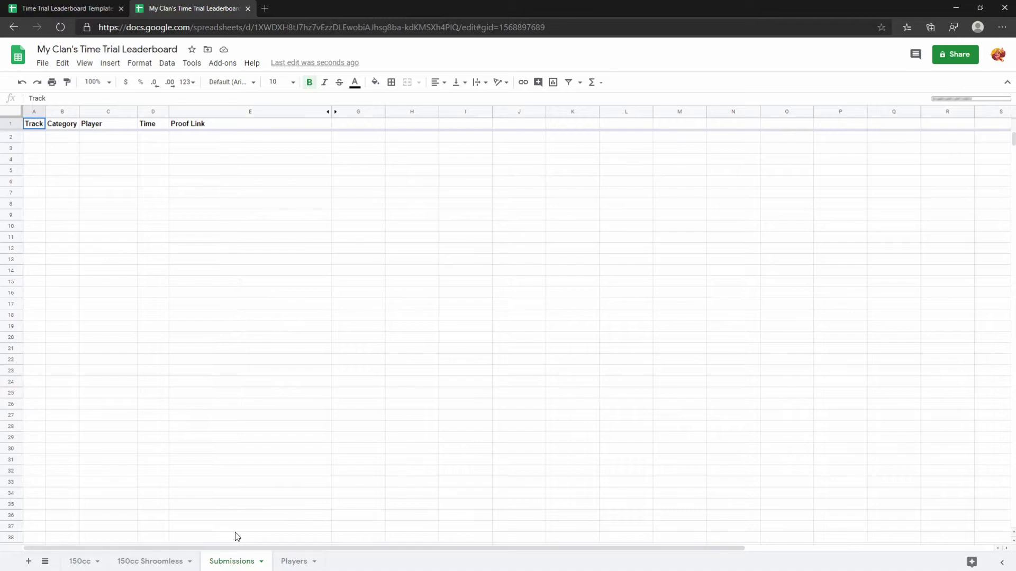
{"action": "left_click", "coordinate": [33, 136]}
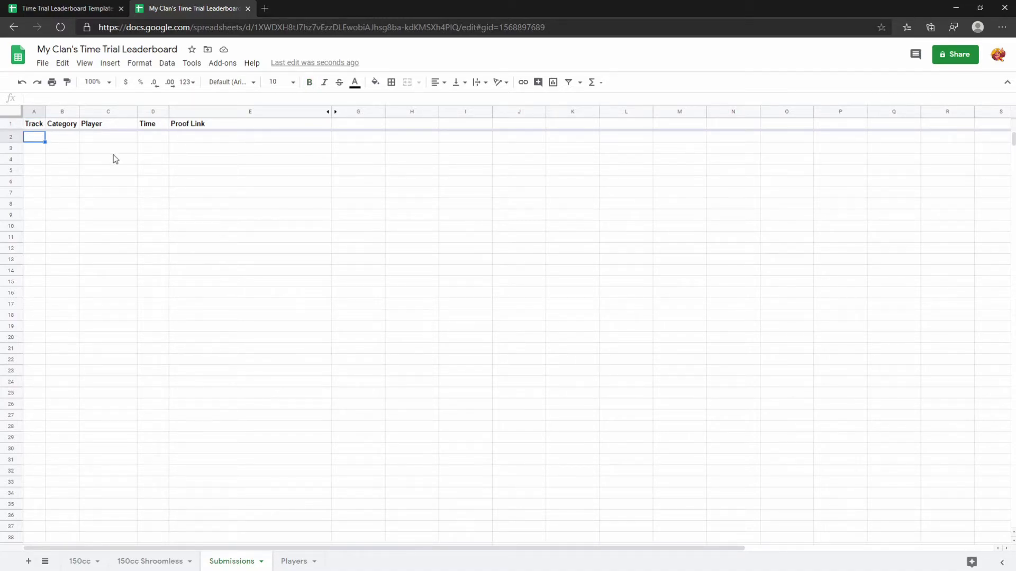
{"action": "type", "text": "MKS"}
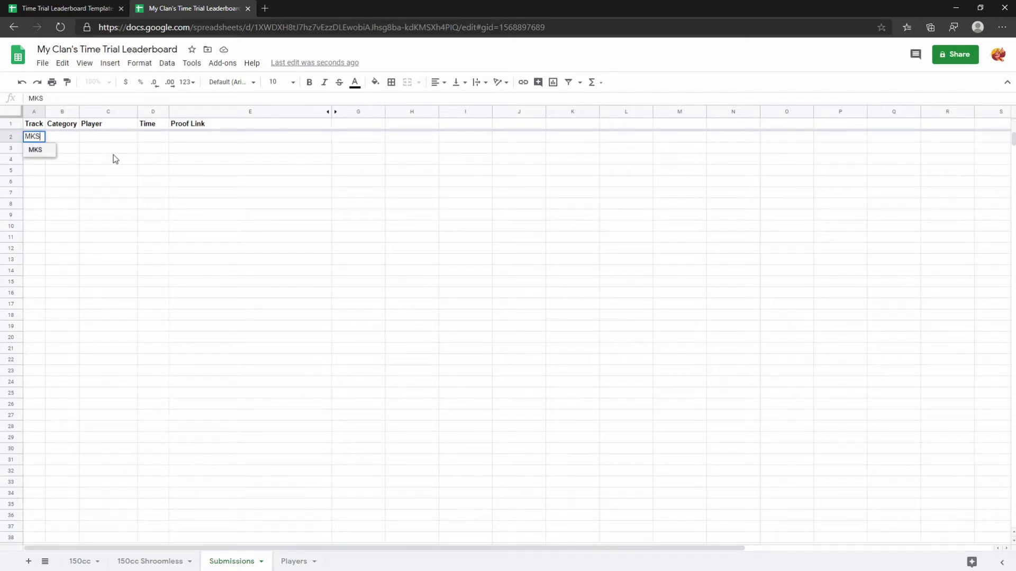
{"action": "key", "text": "Return"}
{"action": "key", "text": "Up"}
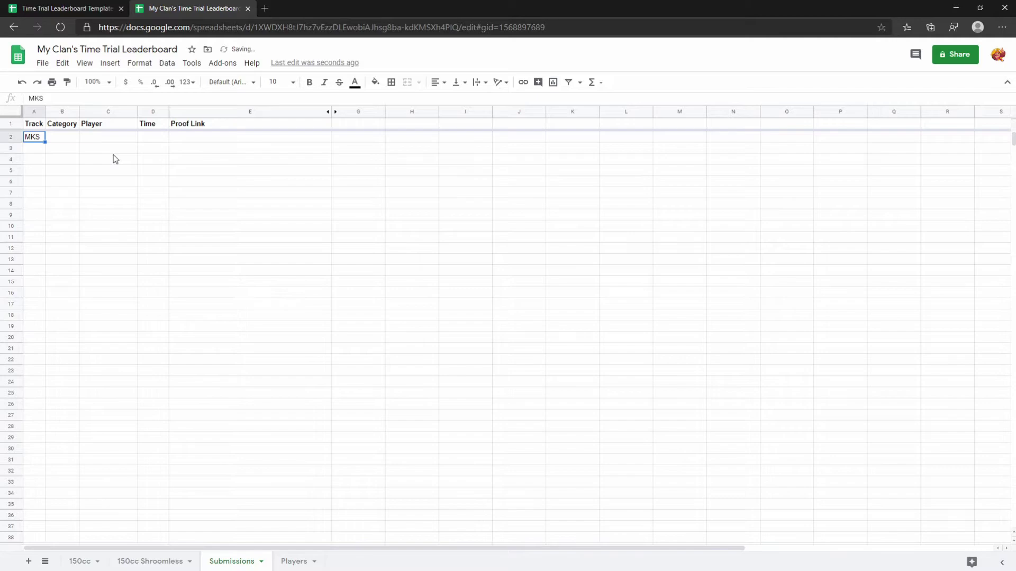
- Look through the full list of track abbreviations offered in the Track cell of row 3
{"action": "key", "text": "Down"}
{"action": "key", "text": "Return"}
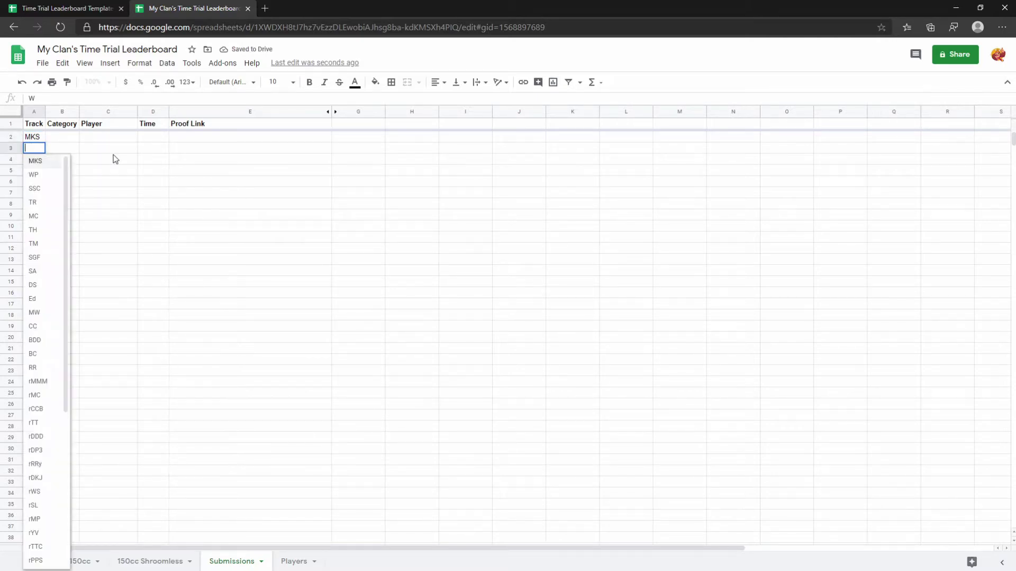
{"action": "scroll", "coordinate": [43, 227], "scroll_direction": "down", "scroll_amount": 3}
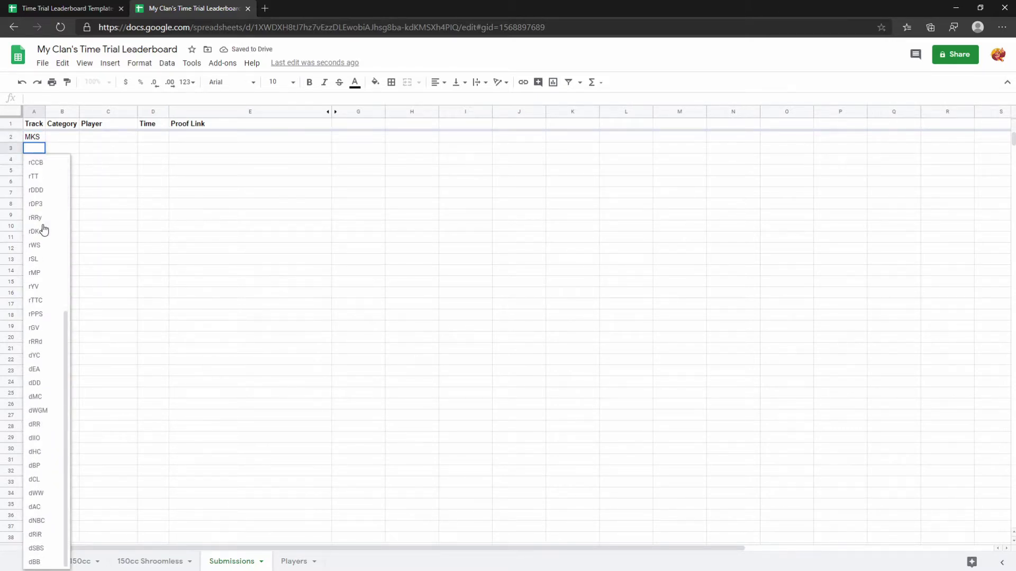
{"action": "scroll", "coordinate": [52, 423], "scroll_direction": "up", "scroll_amount": 3}
{"action": "scroll", "coordinate": [43, 203], "scroll_direction": "down", "scroll_amount": 5}
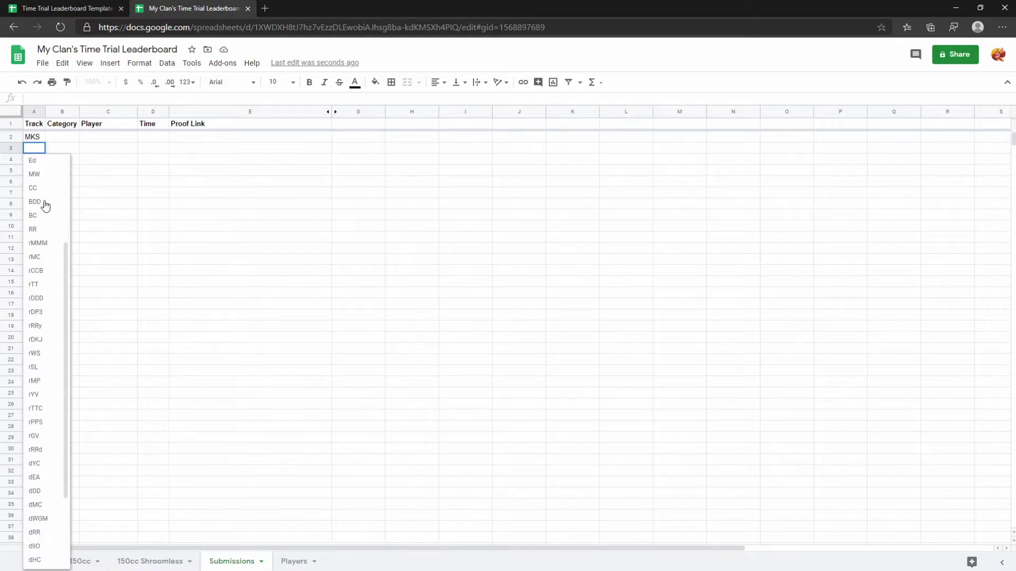
{"action": "scroll", "coordinate": [37, 516], "scroll_direction": "up", "scroll_amount": 5}
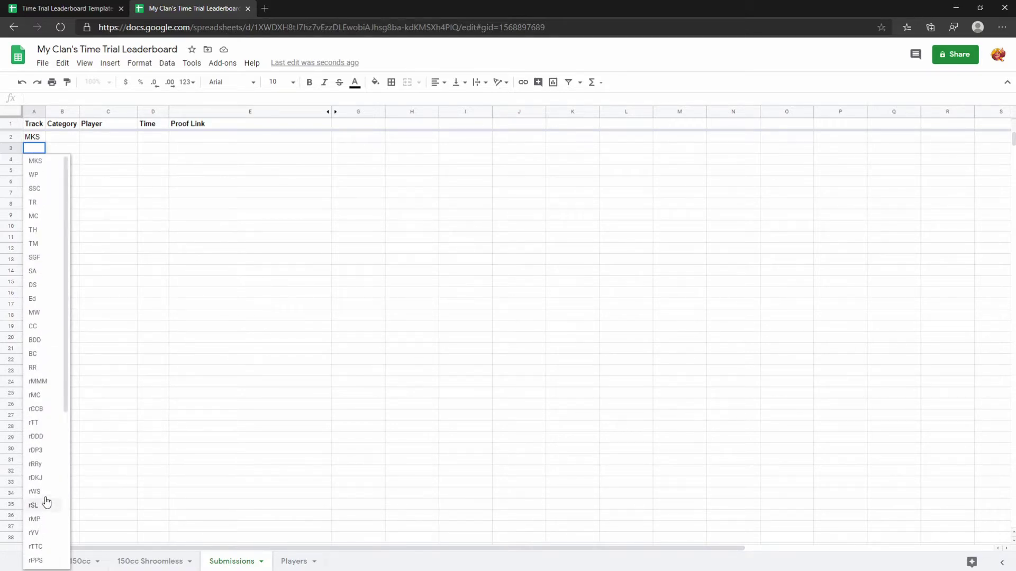
{"action": "scroll", "coordinate": [37, 365], "scroll_direction": "down", "scroll_amount": 5}
{"action": "scroll", "coordinate": [53, 455], "scroll_direction": "up", "scroll_amount": 5}
- Set the row 2 submission's category to S and enter the name of the player from the USA
{"action": "left_click", "coordinate": [57, 138]}
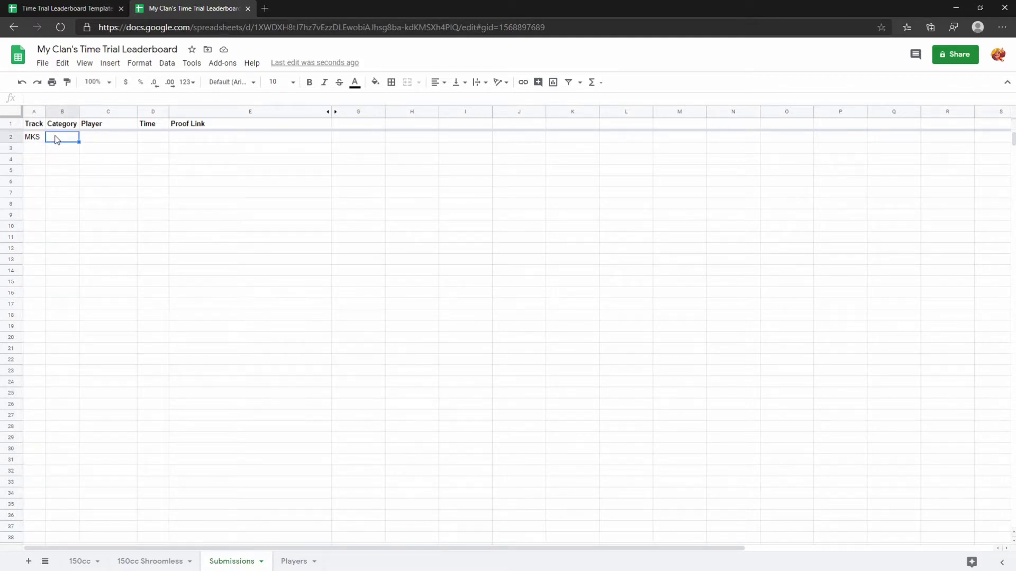
{"action": "type", "text": "S"}
{"action": "left_click", "coordinate": [55, 154]}
{"action": "left_click", "coordinate": [98, 142]}
{"action": "type", "text": "Alice"}
{"action": "key", "text": "Return"}
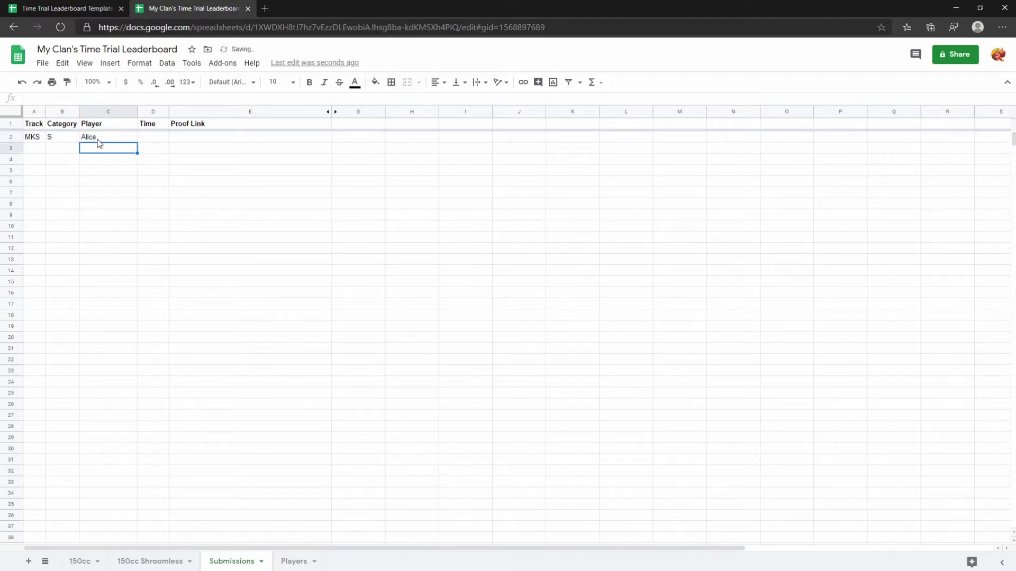
- Enter 1:40.321 as the time of the row 2 submission
{"action": "key", "text": "Up"}
{"action": "key", "text": "Right"}
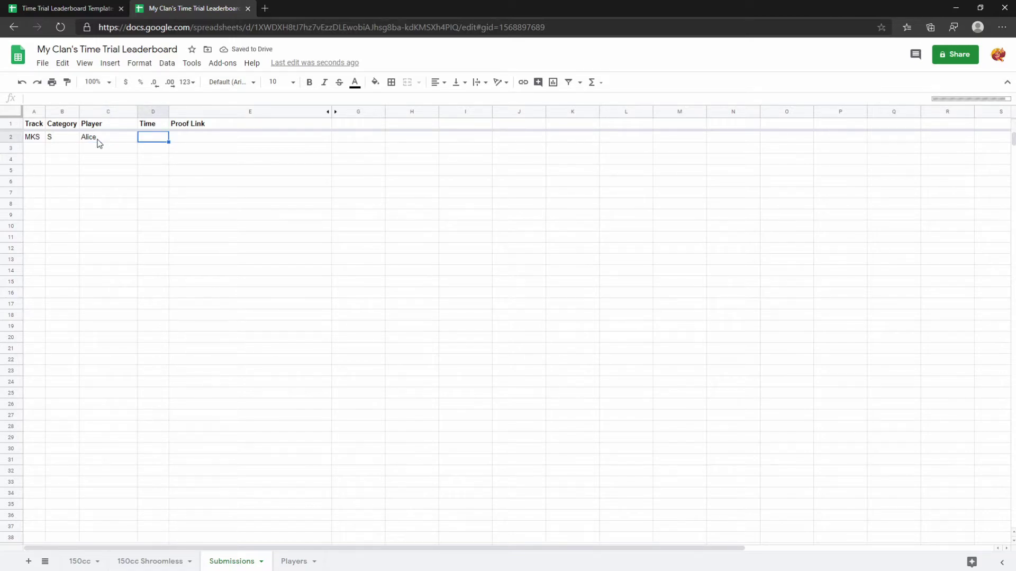
{"action": "type", "text": "1:40.321"}
{"action": "key", "text": "Return"}
{"action": "key", "text": "Up"}
{"action": "key", "text": "Right"}
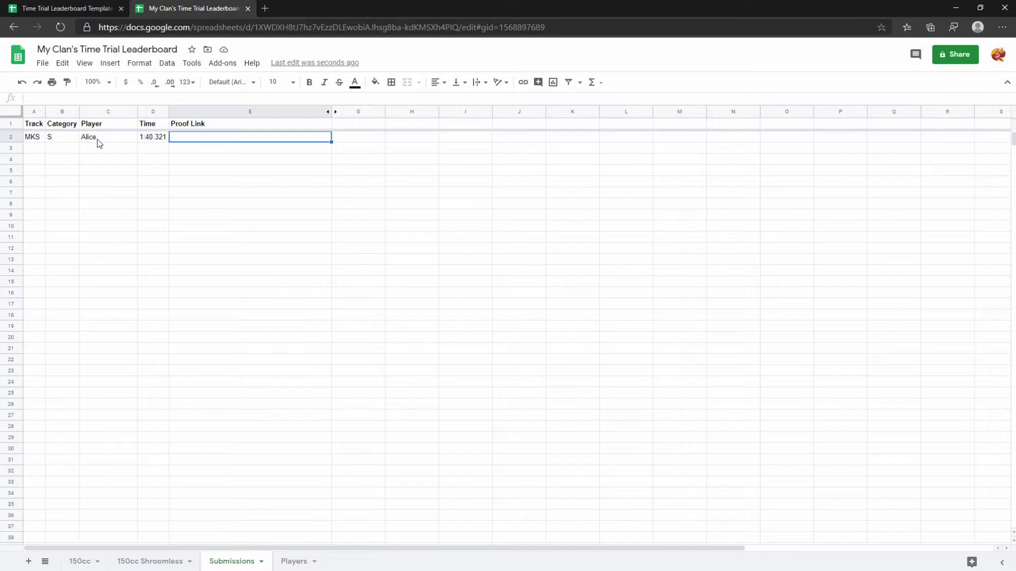
{"action": "type", "text": "https://google"}
{"action": "key", "text": "BackSpace"}
{"action": "key", "text": "BackSpace"}
{"action": "key", "text": "BackSpace"}
{"action": "key", "text": "BackSpace"}
{"action": "key", "text": "BackSpace"}
{"action": "key", "text": "BackSpace"}
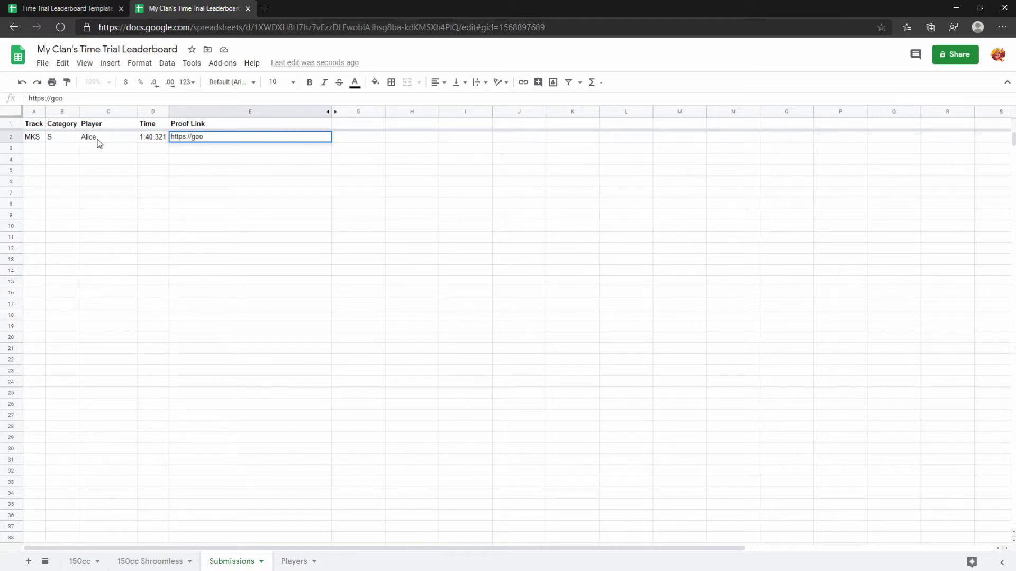
{"action": "type", "text": "www.google.com"}
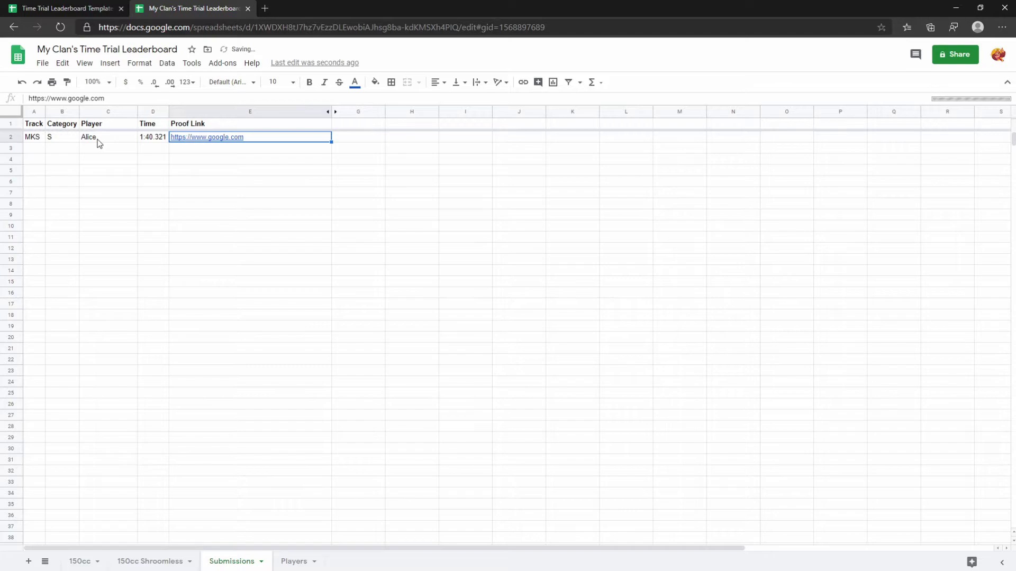
{"action": "key", "text": "Return"}
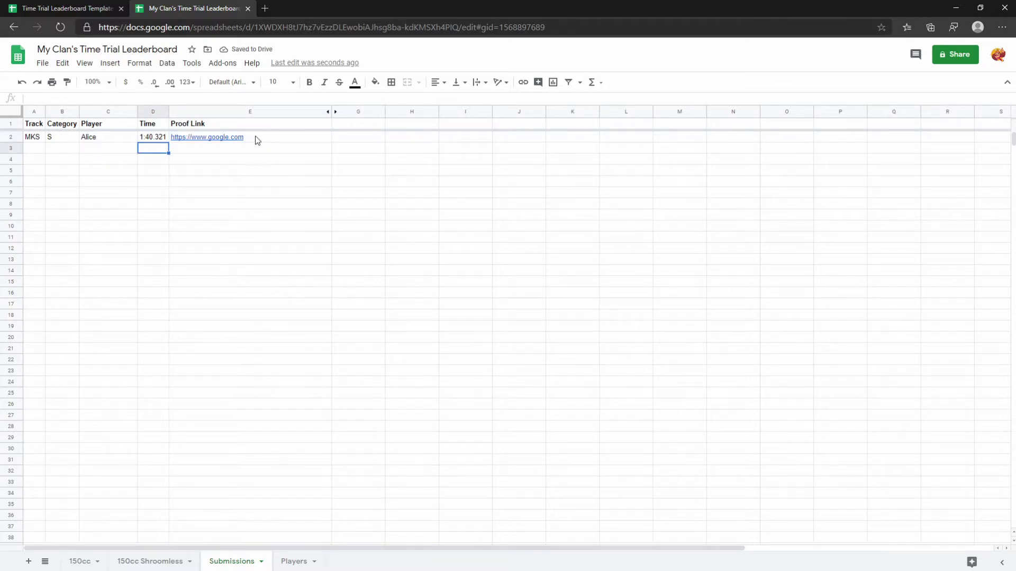
{"action": "left_click", "coordinate": [257, 140]}
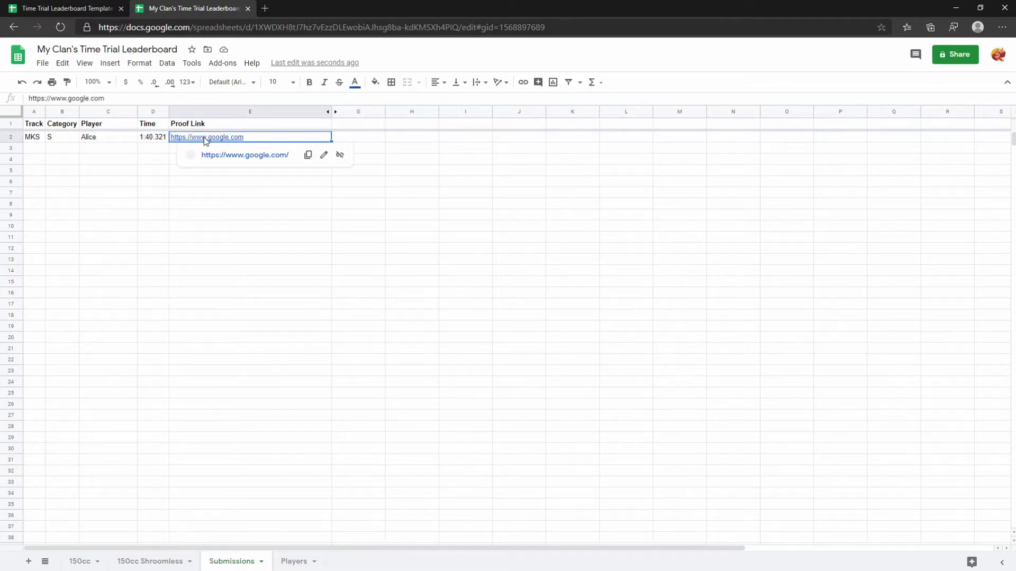
{"action": "left_click", "coordinate": [249, 138]}
{"action": "left_click", "coordinate": [163, 151]}
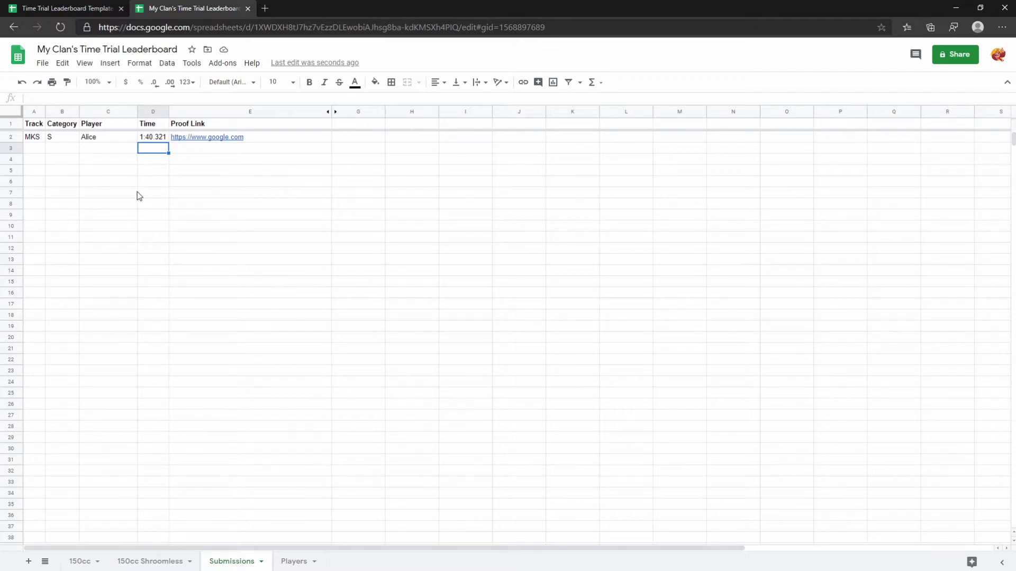
- Examine the new Mario Kart Stadium entry, its linked time and the overall points on the 150cc sheet, and compare the 150cc Shroomless sheet
{"action": "left_click", "coordinate": [79, 561]}
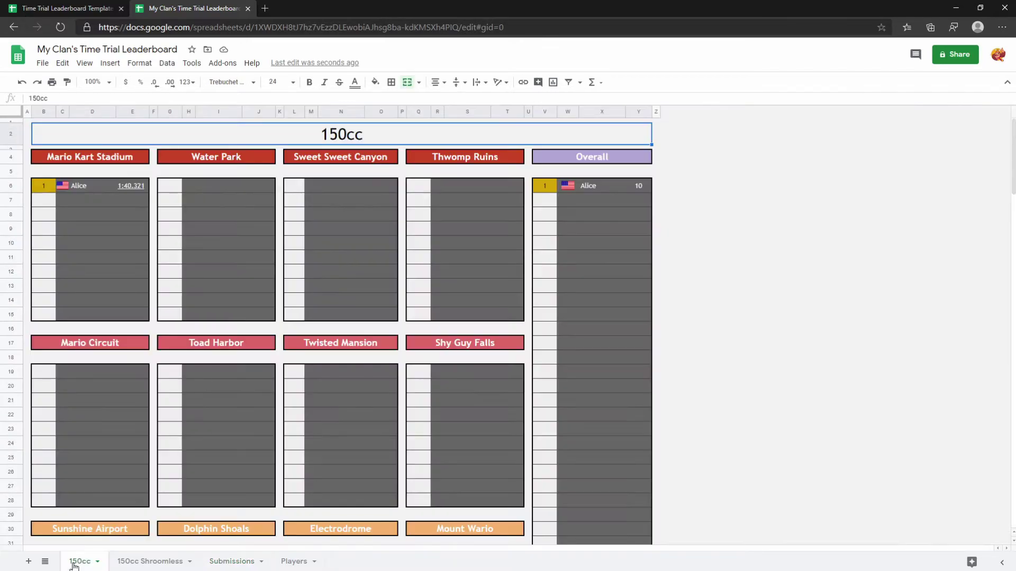
{"action": "left_click", "coordinate": [670, 238]}
{"action": "left_click", "coordinate": [317, 137]}
{"action": "left_click", "coordinate": [76, 192]}
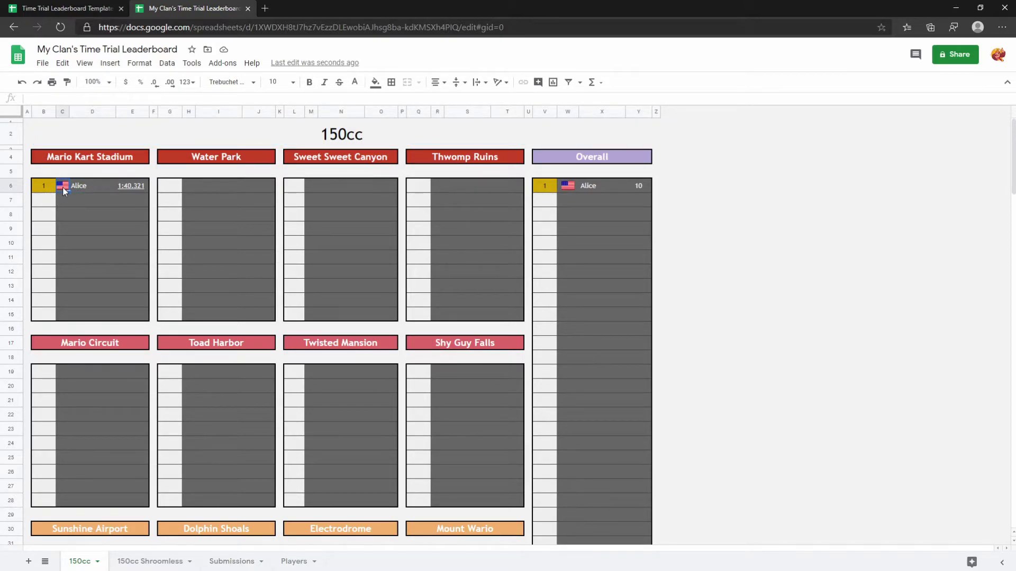
{"action": "left_click", "coordinate": [129, 190]}
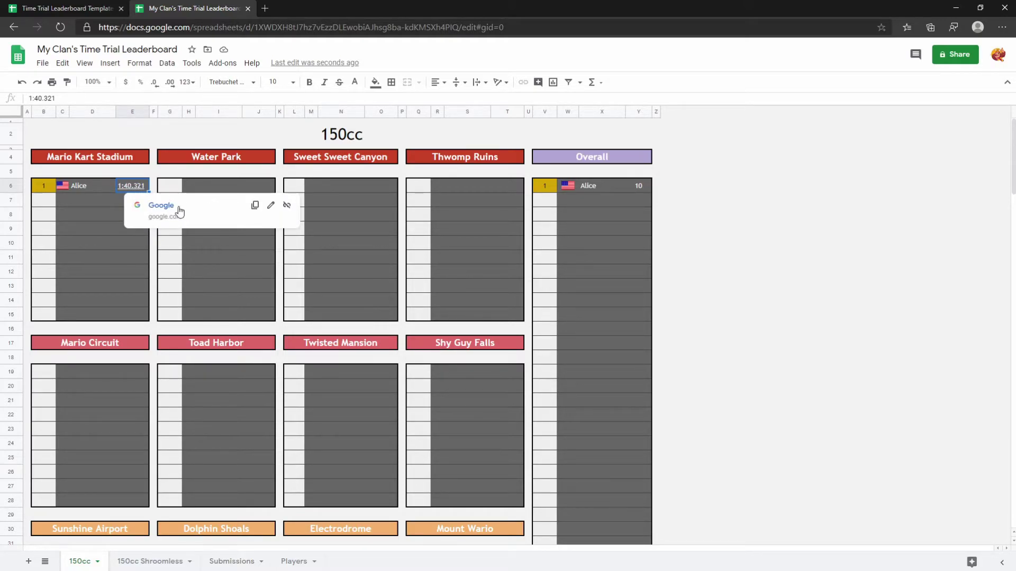
{"action": "left_click", "coordinate": [420, 291]}
{"action": "left_click", "coordinate": [629, 192]}
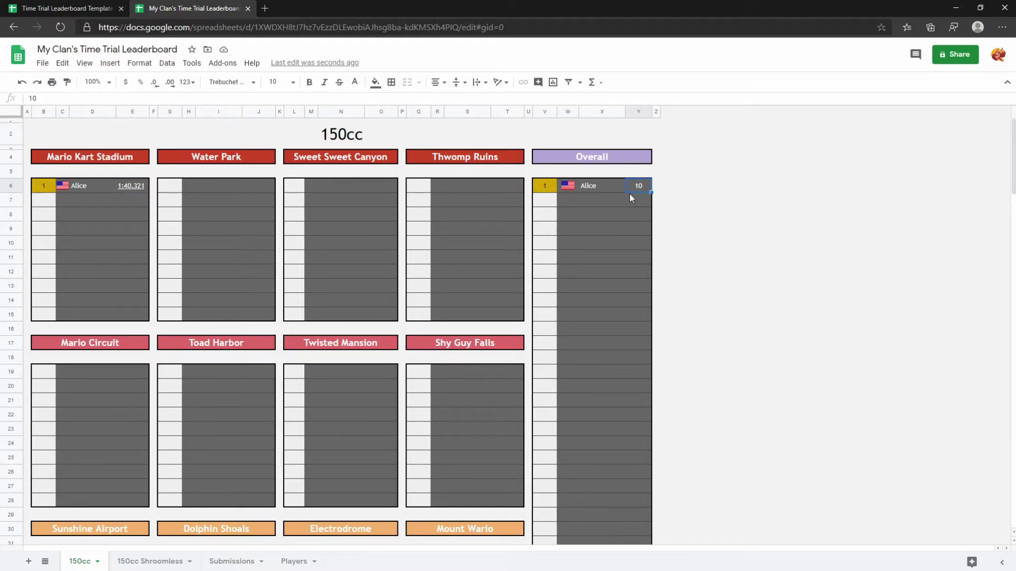
{"action": "left_click", "coordinate": [556, 192]}
{"action": "left_click", "coordinate": [641, 185]}
{"action": "left_click", "coordinate": [146, 562]}
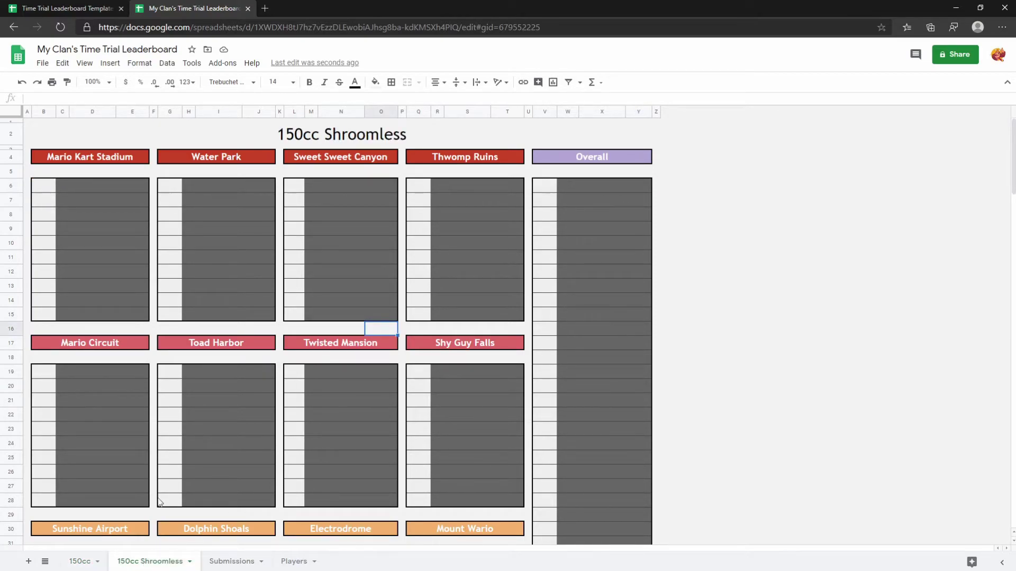
{"action": "left_click", "coordinate": [78, 559]}
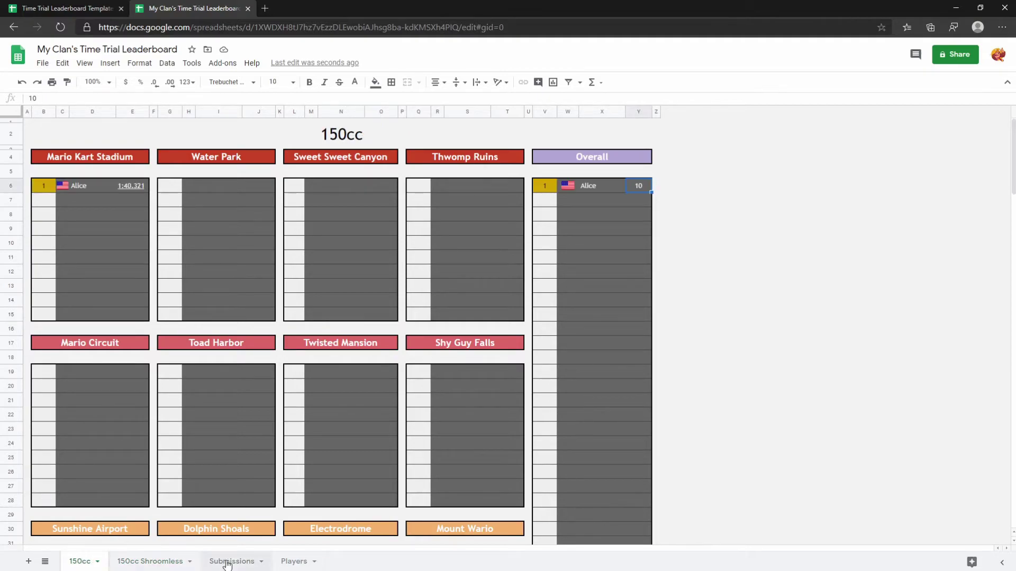
- Add a second submission in row 3 of the Submissions sheet with track MKS, category S and the name of the player from France
{"action": "left_click", "coordinate": [235, 561]}
{"action": "left_click", "coordinate": [35, 148]}
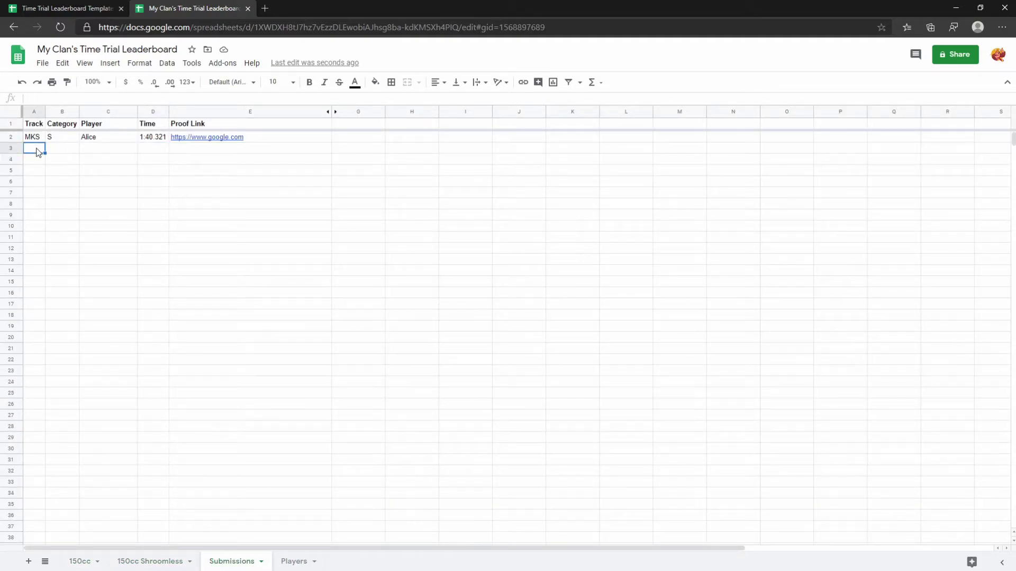
{"action": "type", "text": "MKS"}
{"action": "key", "text": "Tab"}
{"action": "type", "text": "S"}
{"action": "key", "text": "Tab"}
{"action": "type", "text": "B"}
{"action": "key", "text": "Tab"}
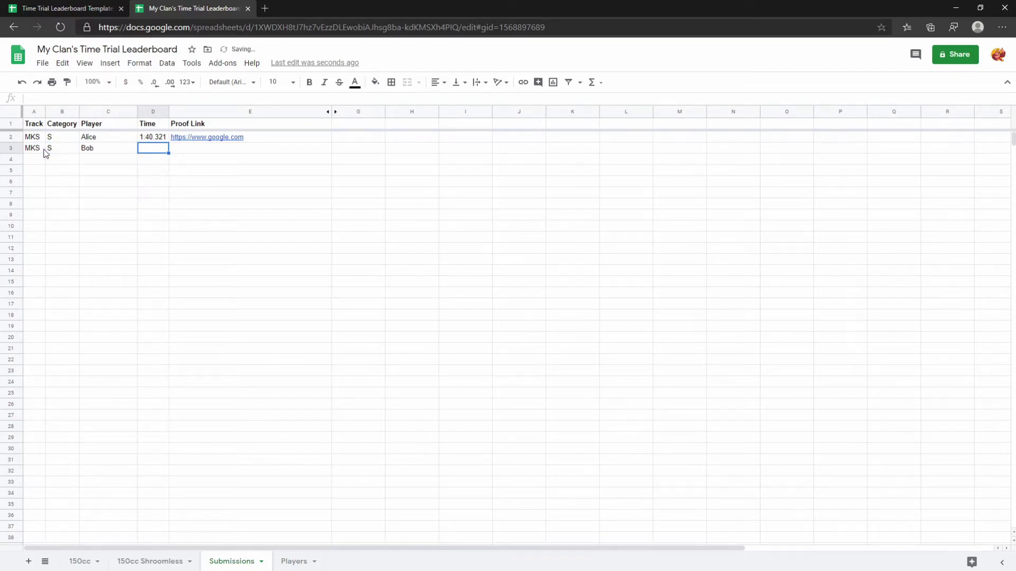
- Enter 1:41.389 as the time of the row 3 submission, leaving its proof link empty
{"action": "type", "text": "1:41.389"}
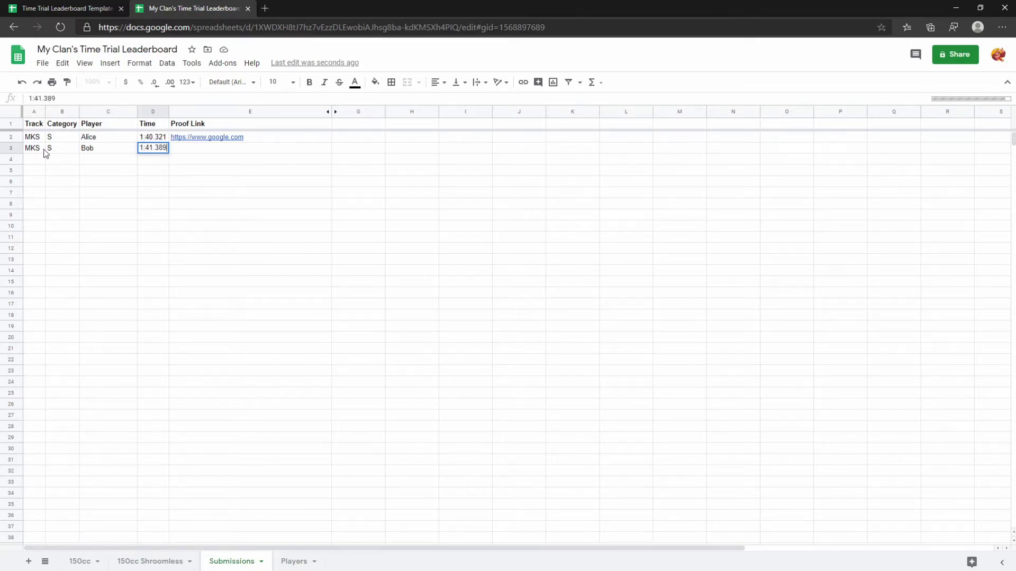
{"action": "key", "text": "Return"}
{"action": "key", "text": "Tab"}
{"action": "key", "text": "Up"}
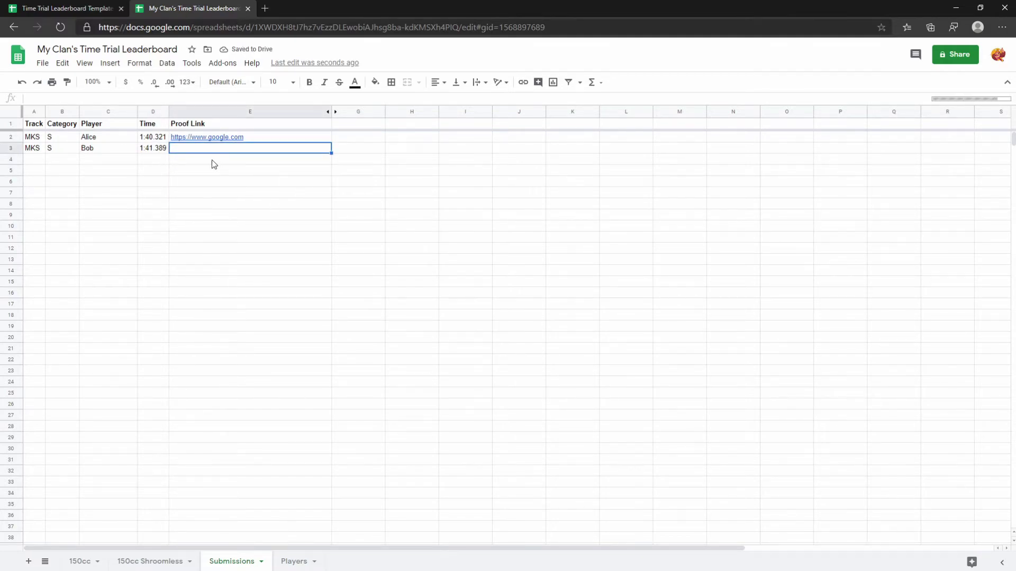
- Check the second entry's name, time, flag and overall points on the 150cc sheet against the player's country in the Players sheet
{"action": "left_click", "coordinate": [81, 563]}
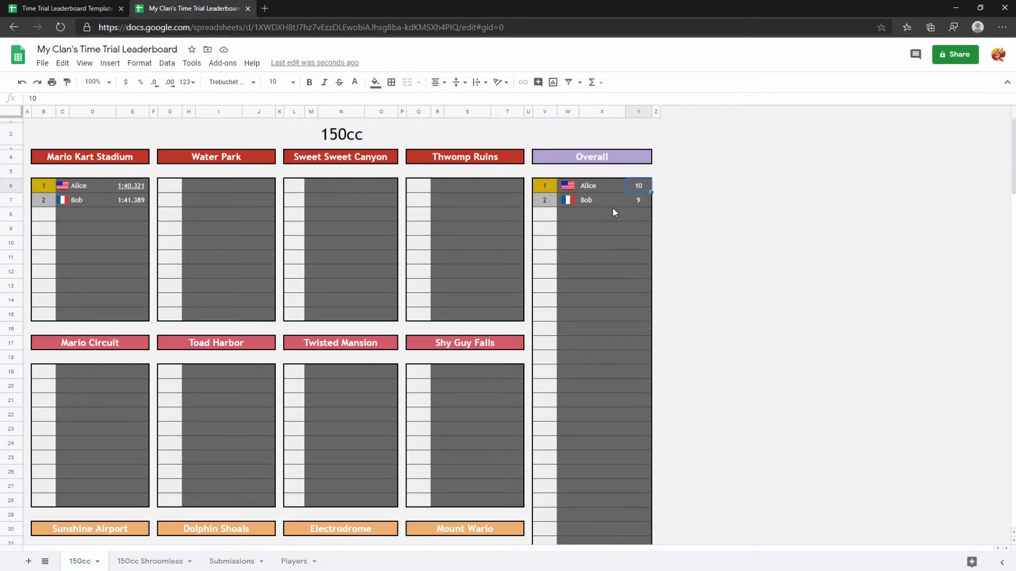
{"action": "left_click", "coordinate": [599, 203]}
{"action": "left_click", "coordinate": [72, 205]}
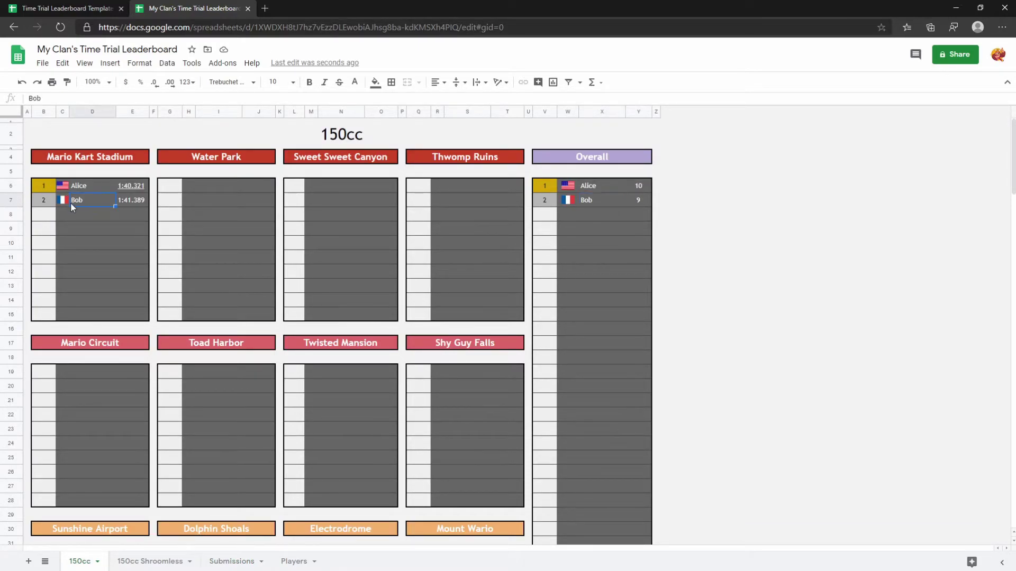
{"action": "left_click", "coordinate": [140, 203]}
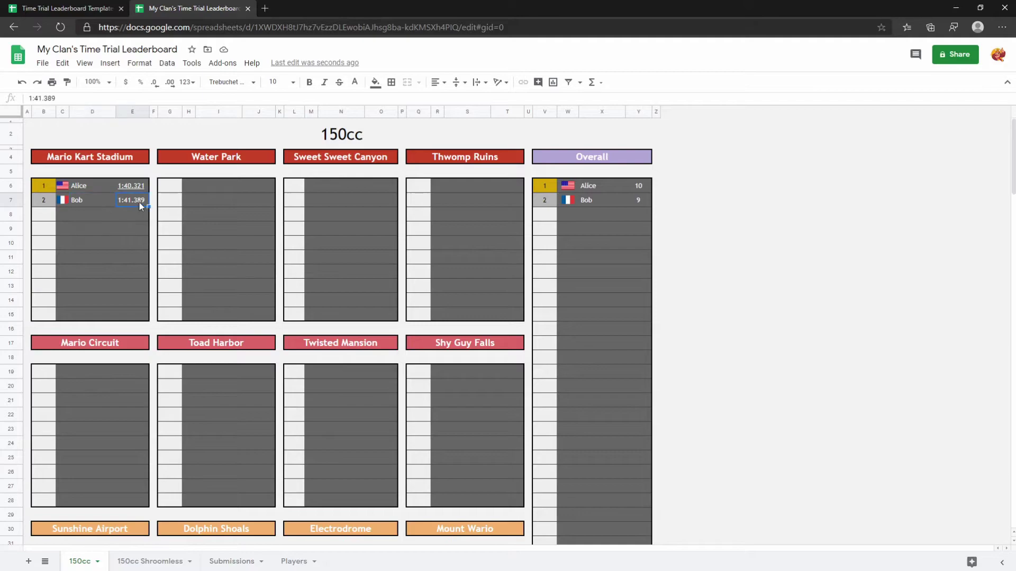
{"action": "left_click", "coordinate": [62, 202]}
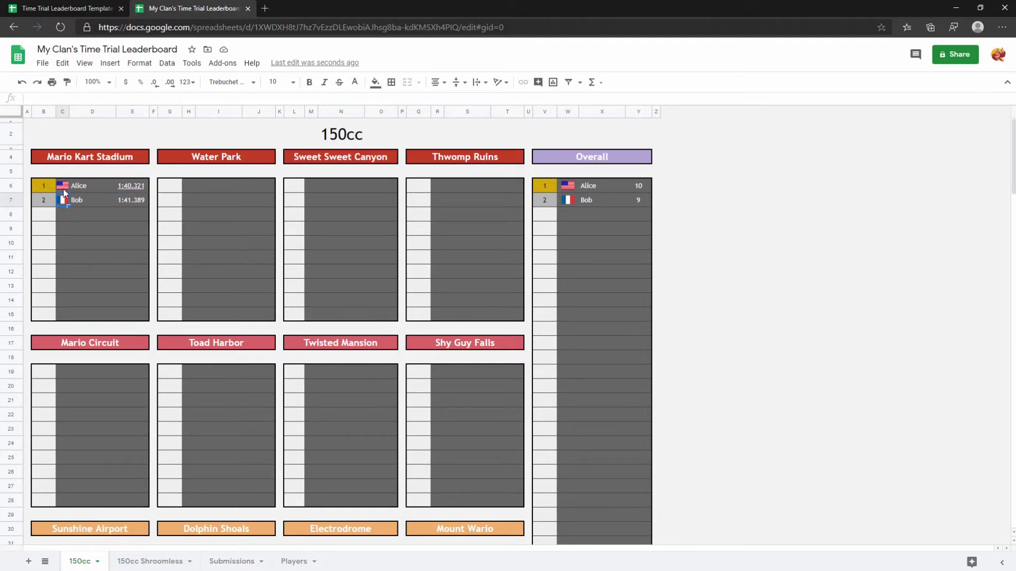
{"action": "key", "text": "Up"}
{"action": "left_click", "coordinate": [64, 205]}
{"action": "left_click", "coordinate": [119, 233]}
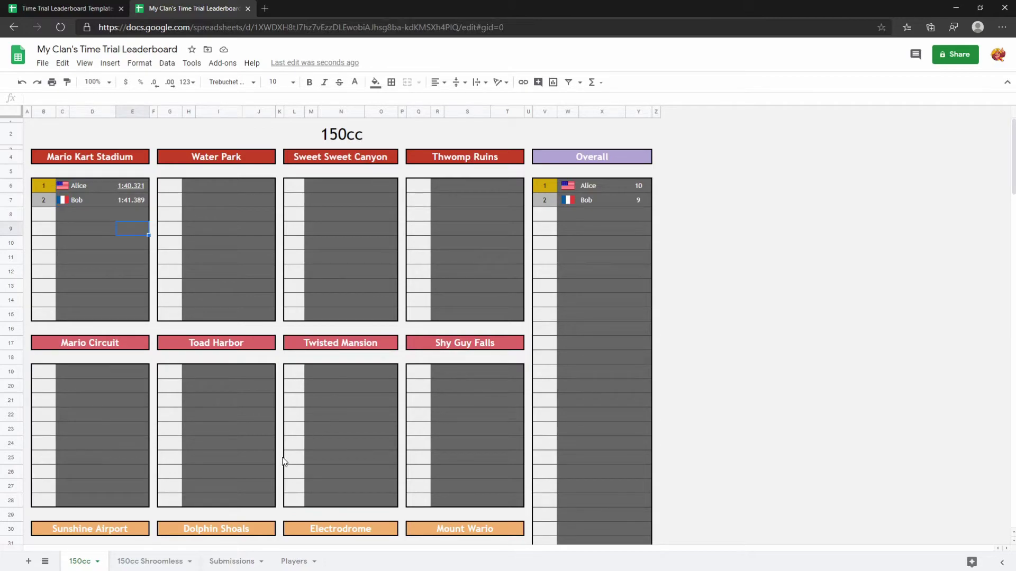
{"action": "left_click", "coordinate": [293, 561]}
{"action": "left_click", "coordinate": [107, 149]}
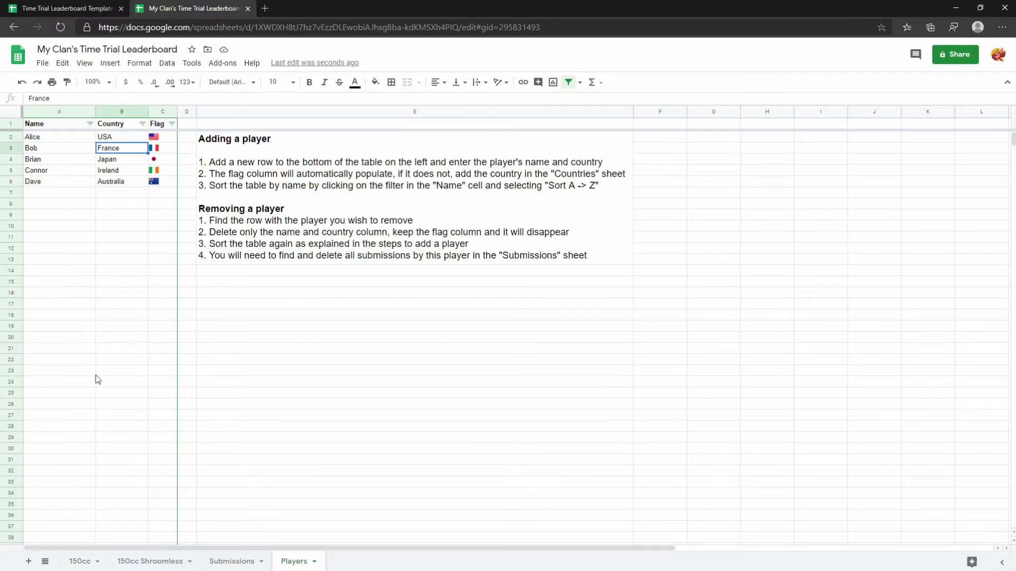
{"action": "left_click", "coordinate": [78, 561]}
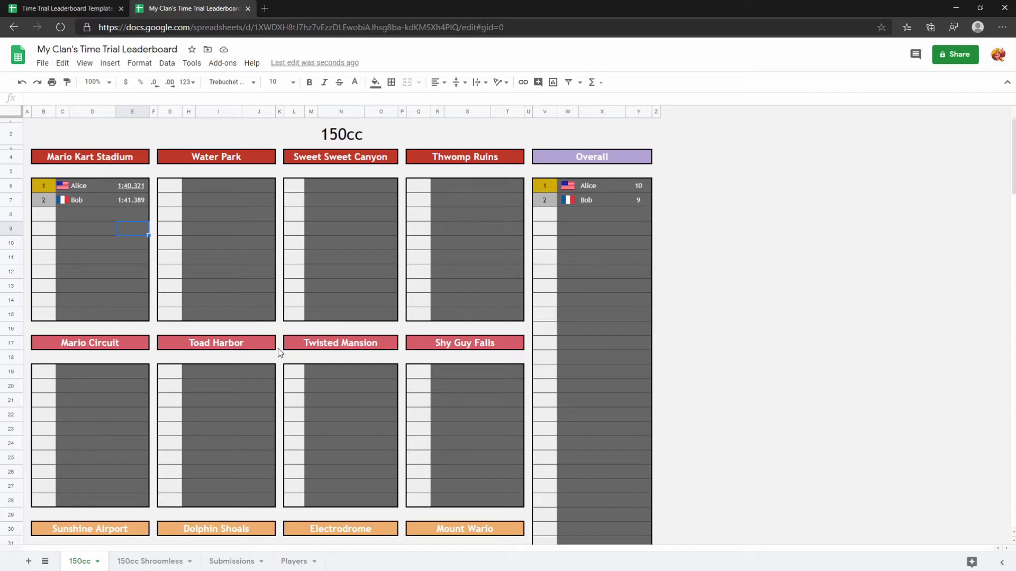
- Examine the overall points and the empty track boards on the 150cc sheet, and compare the 150cc Shroomless sheet
{"action": "left_click", "coordinate": [598, 183]}
{"action": "left_click", "coordinate": [558, 189]}
{"action": "left_click", "coordinate": [604, 185]}
{"action": "left_click", "coordinate": [236, 229]}
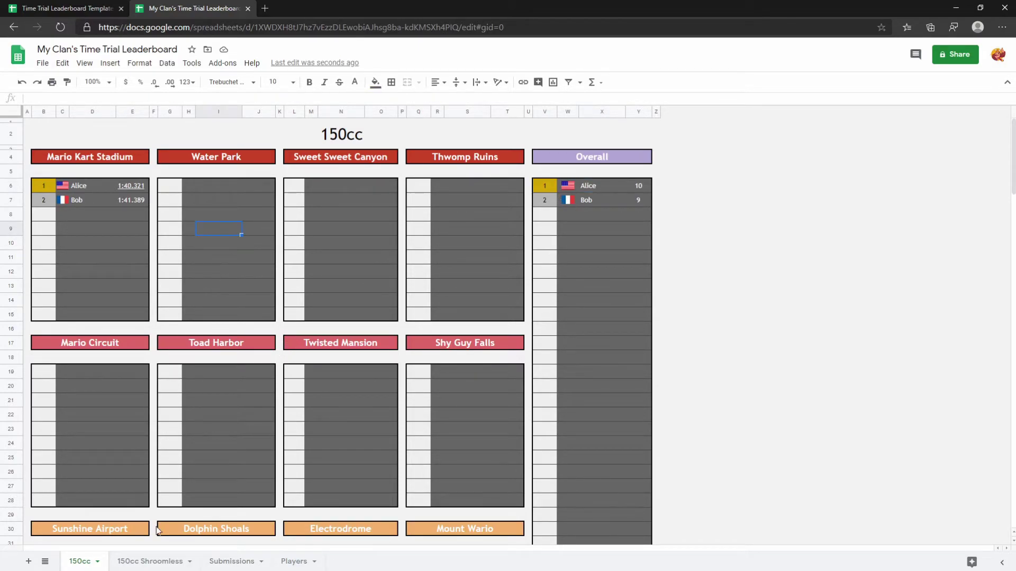
{"action": "left_click", "coordinate": [145, 562]}
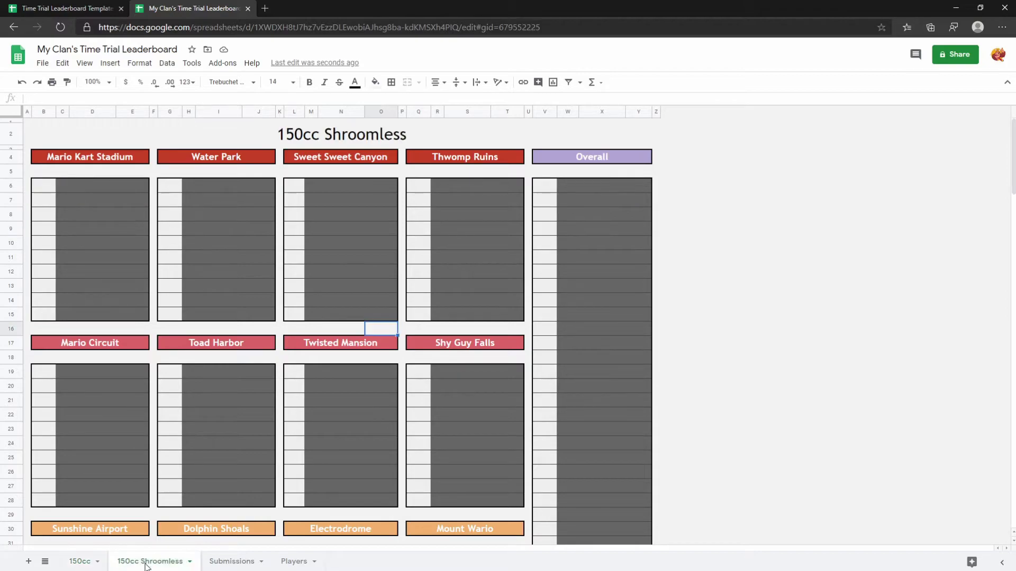
{"action": "left_click", "coordinate": [83, 561]}
- Add a third submission in row 4 of the Submissions sheet with track MKS, category S, the name of the player from Ireland and time 1:41.389
{"action": "left_click", "coordinate": [242, 561]}
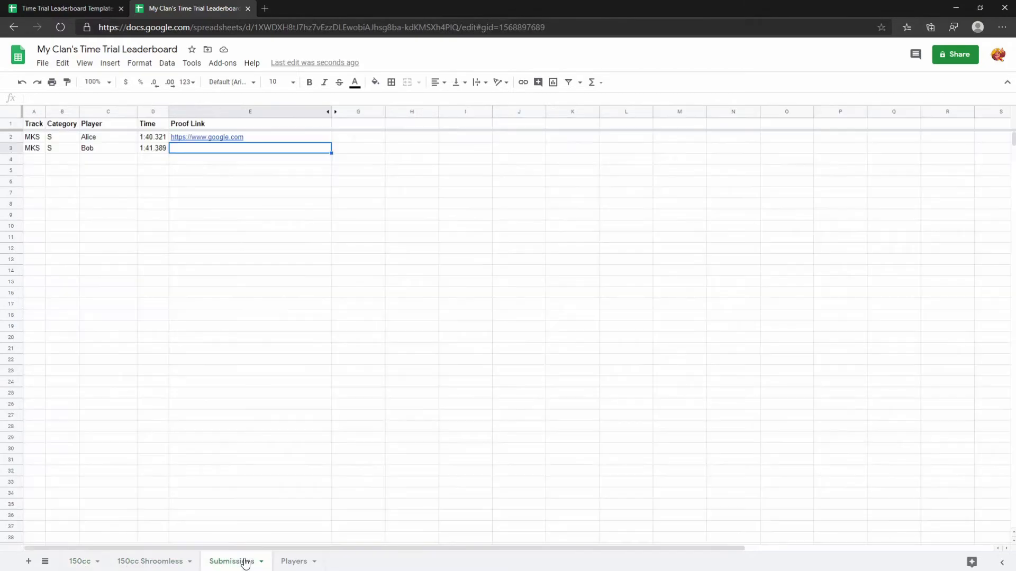
{"action": "left_click", "coordinate": [44, 161]}
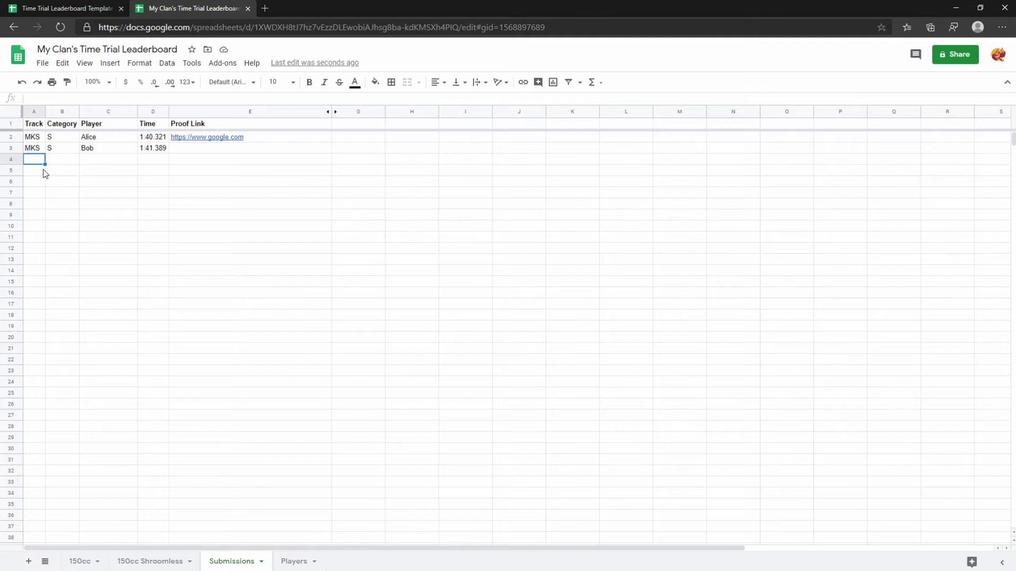
{"action": "type", "text": "MKS"}
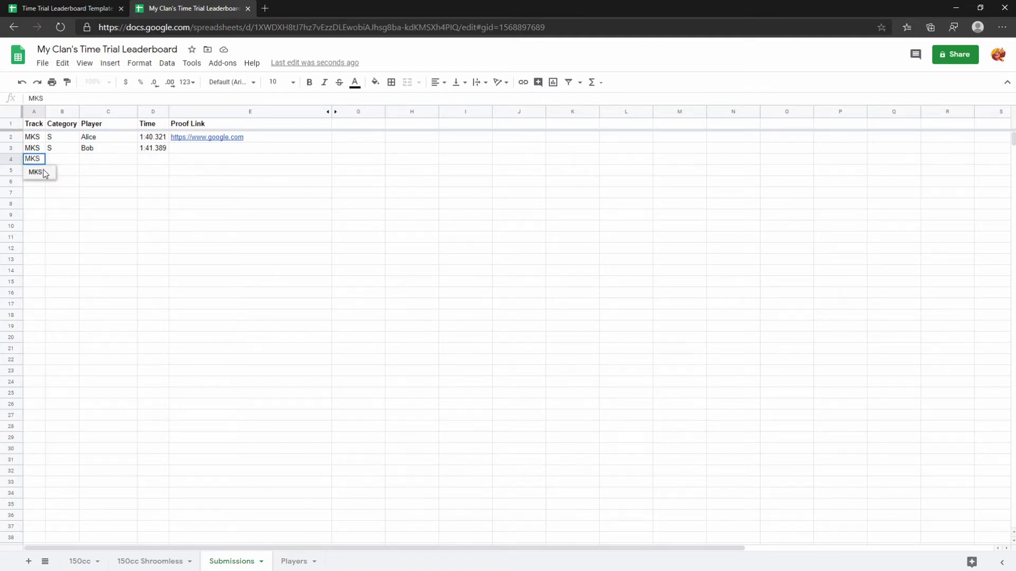
{"action": "key", "text": "Tab"}
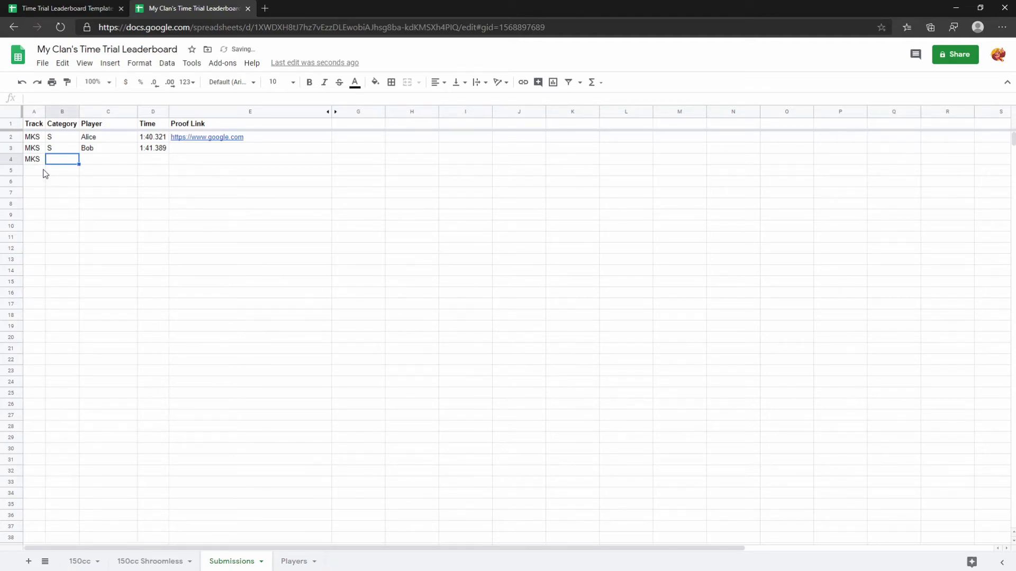
{"action": "type", "text": "S"}
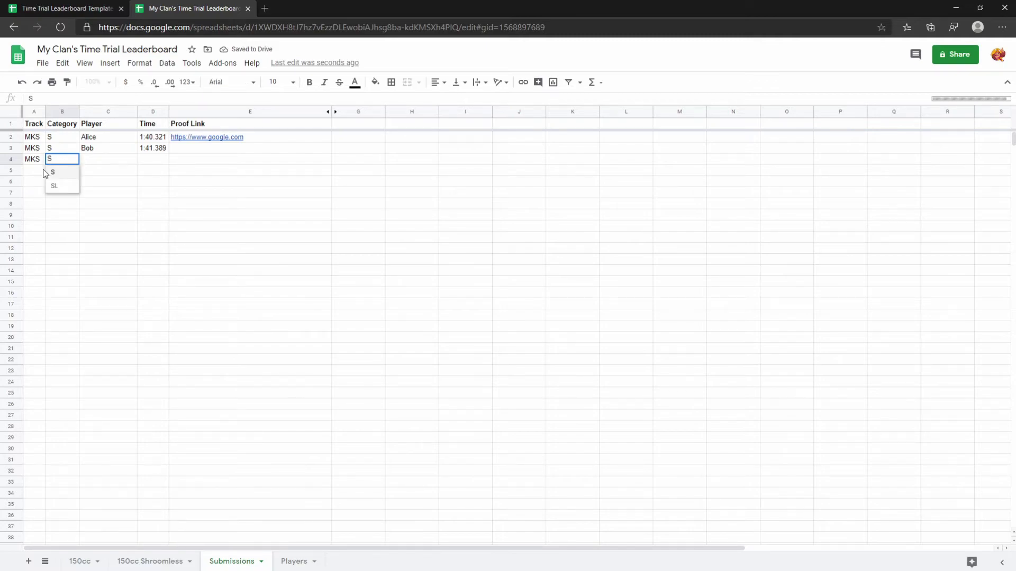
{"action": "key", "text": "Tab"}
{"action": "type", "text": "Connor"}
{"action": "key", "text": "Tab"}
{"action": "type", "text": "1:41.389"}
{"action": "key", "text": "Return"}
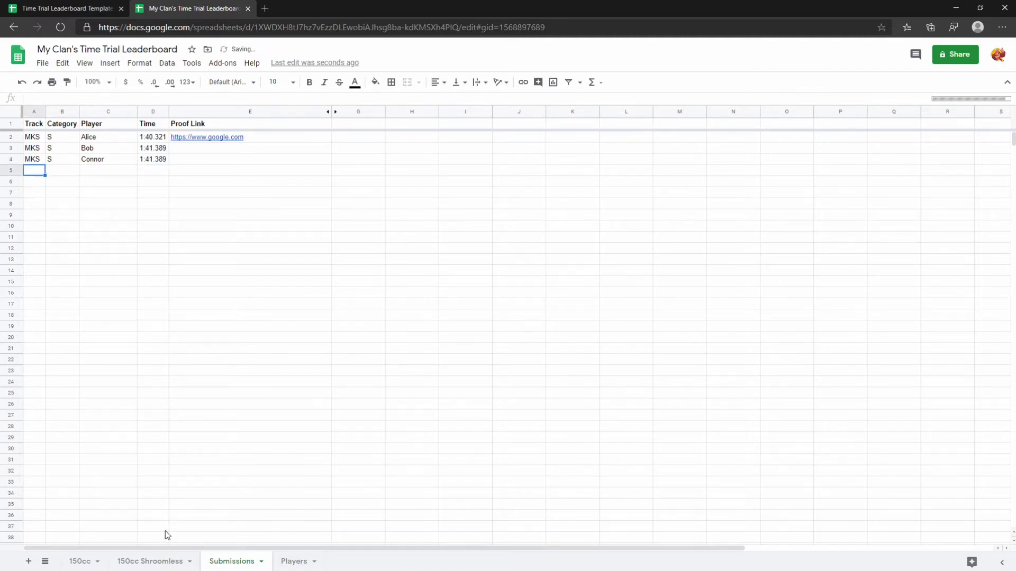
- Check the ranks, times and overall points of the two entries with equal times on the 150cc sheet
{"action": "left_click", "coordinate": [78, 561]}
{"action": "left_click", "coordinate": [106, 224]}
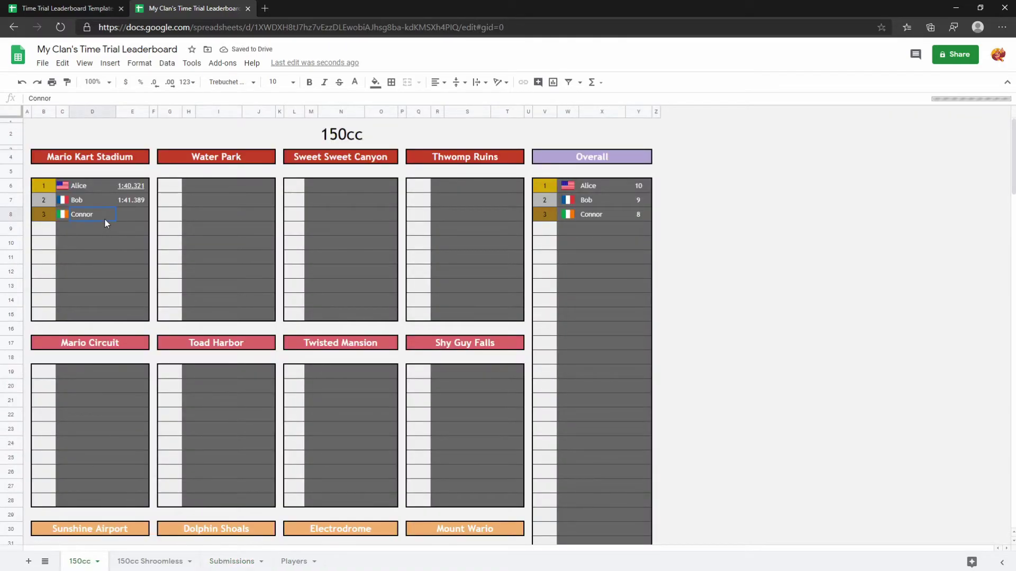
{"action": "left_click", "coordinate": [45, 214]}
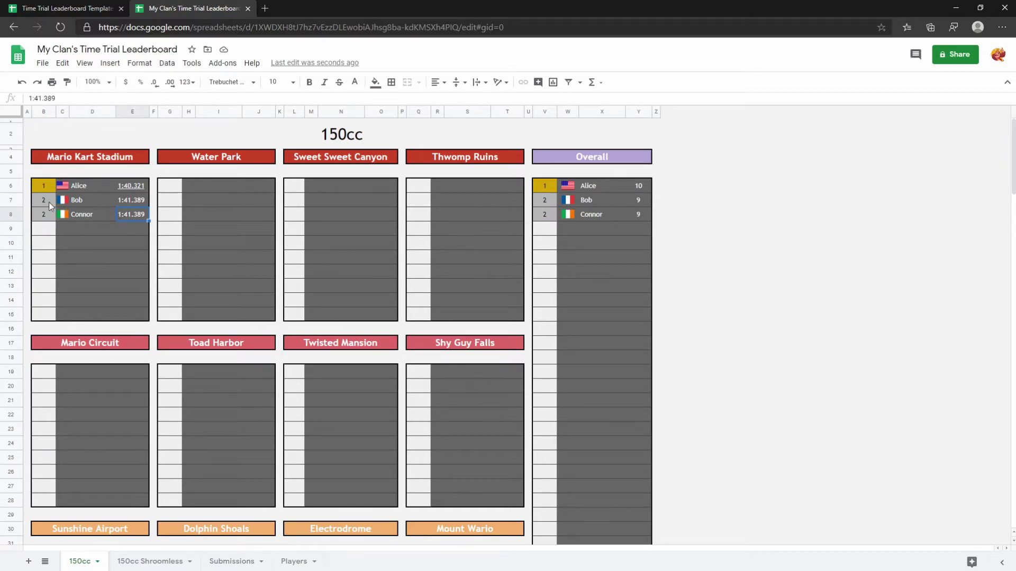
{"action": "left_click", "coordinate": [82, 217]}
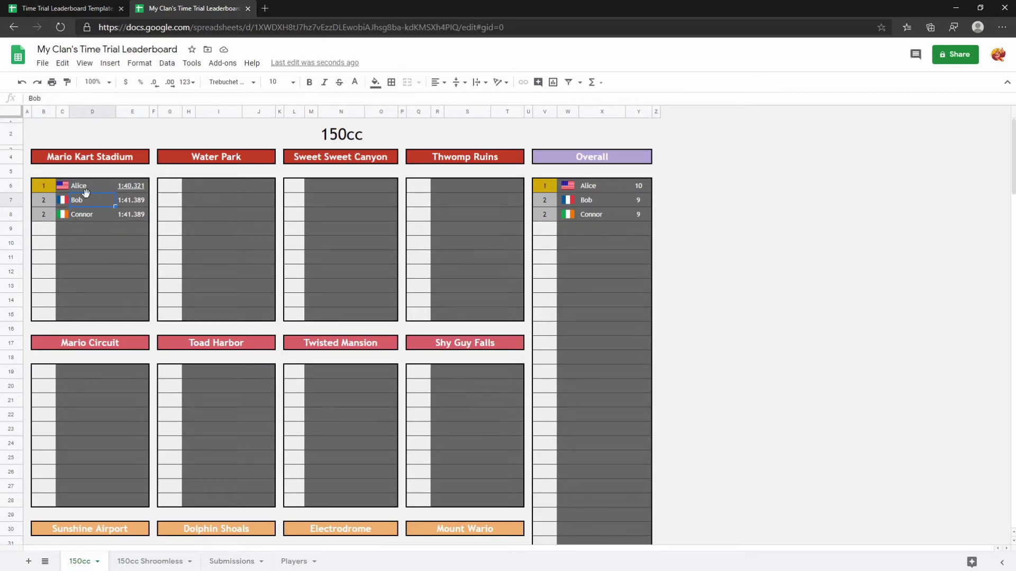
{"action": "left_click", "coordinate": [44, 203]}
{"action": "left_click", "coordinate": [42, 215]}
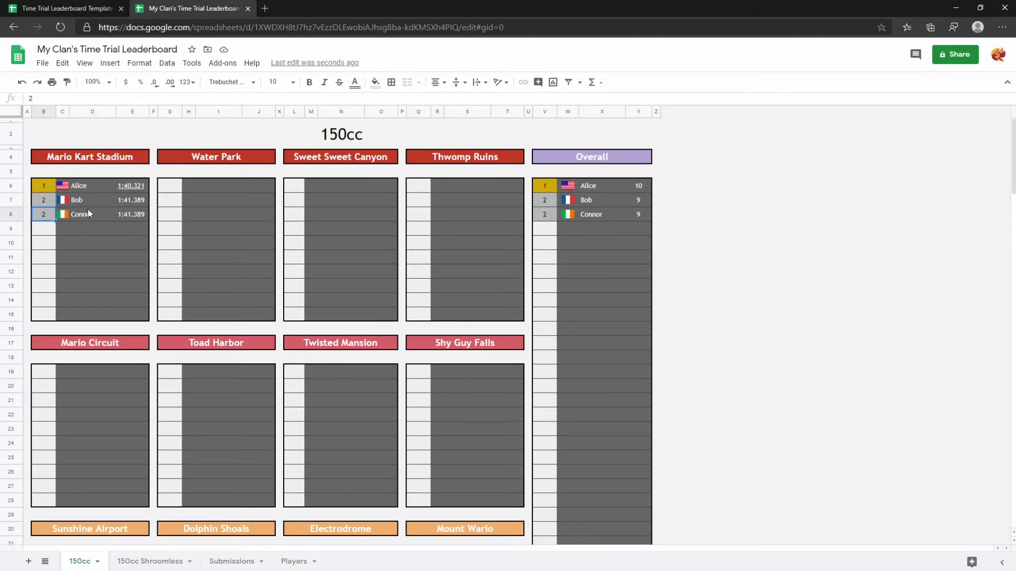
{"action": "left_click", "coordinate": [135, 217]}
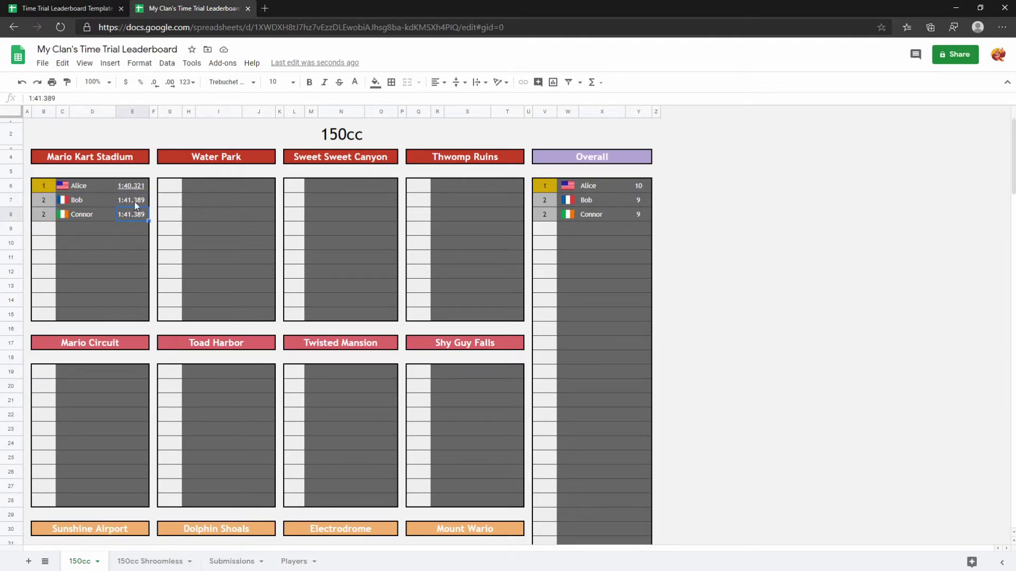
{"action": "left_click", "coordinate": [639, 201]}
{"action": "left_click", "coordinate": [643, 215]}
{"action": "left_click", "coordinate": [643, 200]}
{"action": "left_click", "coordinate": [643, 211]}
{"action": "left_click", "coordinate": [636, 205]}
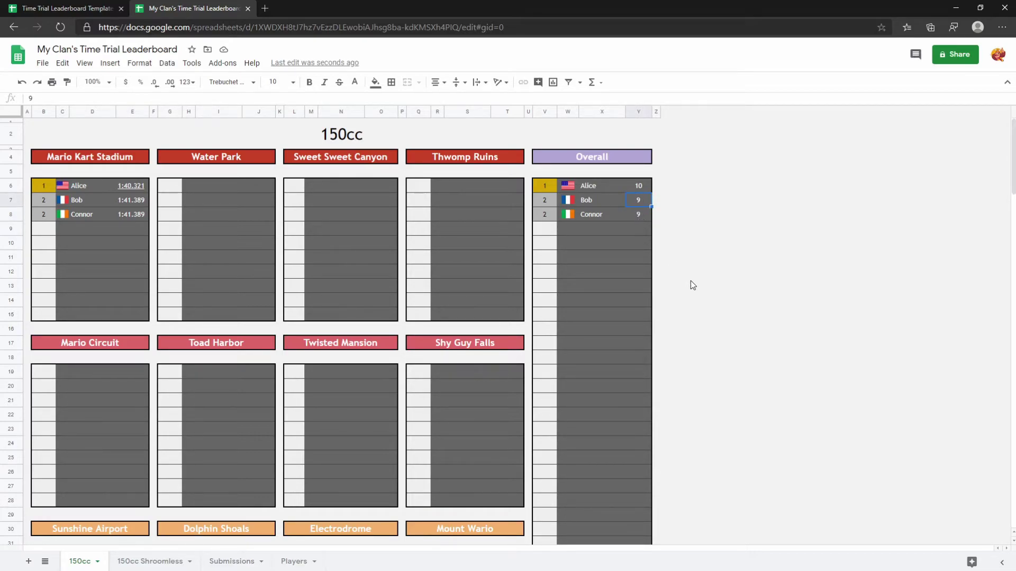
- Set the time of the row 4 submission in the Submissions sheet to 1:42.865
{"action": "left_click", "coordinate": [147, 560]}
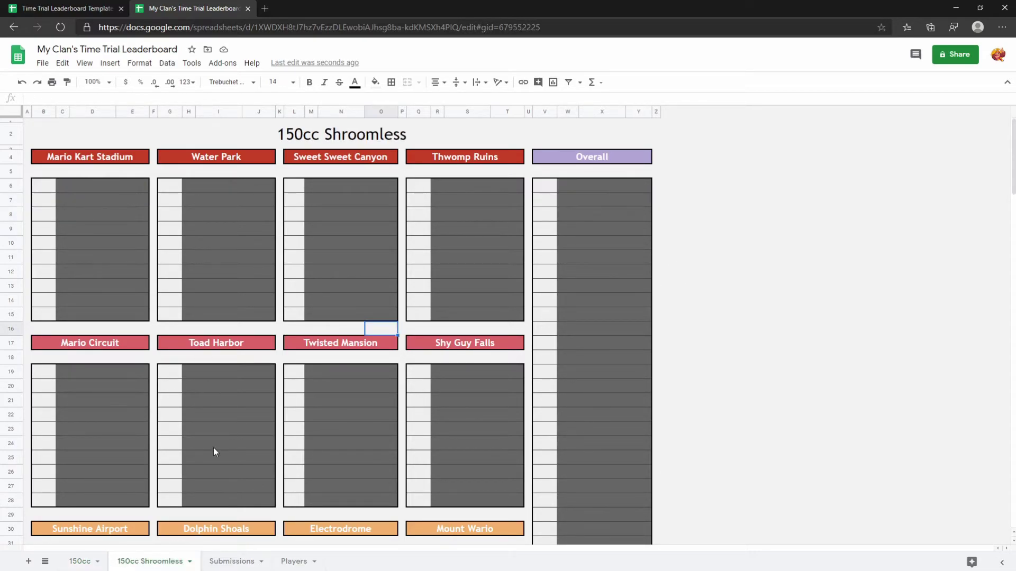
{"action": "left_click", "coordinate": [244, 560]}
{"action": "left_click", "coordinate": [164, 162]}
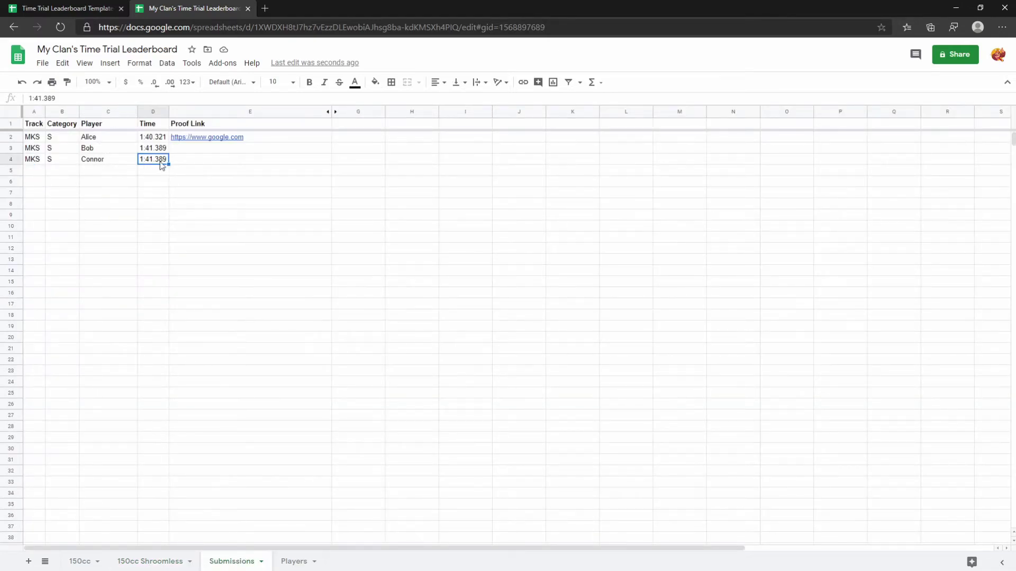
{"action": "type", "text": "1:42.865"}
{"action": "key", "text": "Return"}
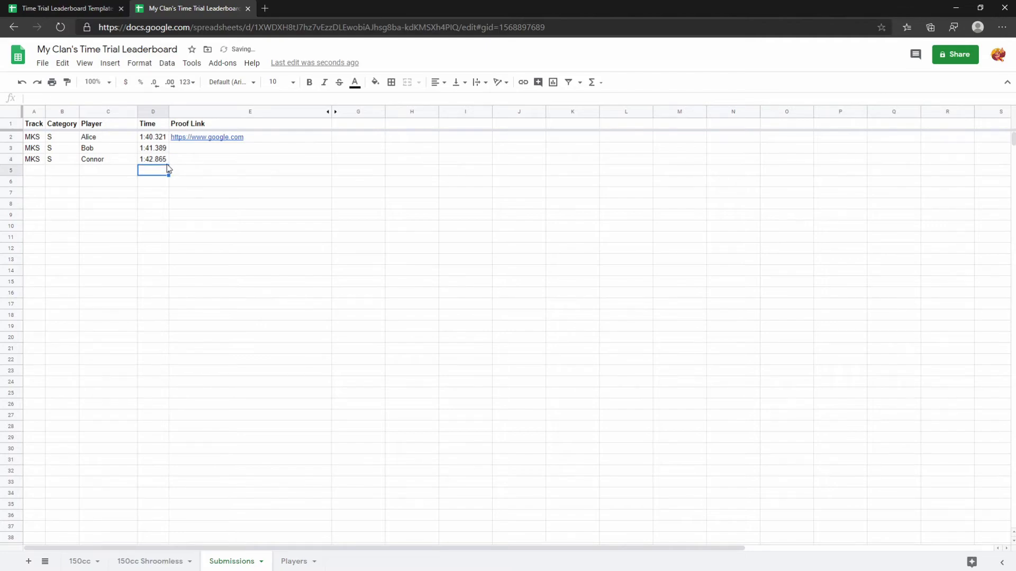
- Check the third entry's rank and time under Mario Kart Stadium and its overall standing on the 150cc sheet
{"action": "left_click", "coordinate": [79, 562]}
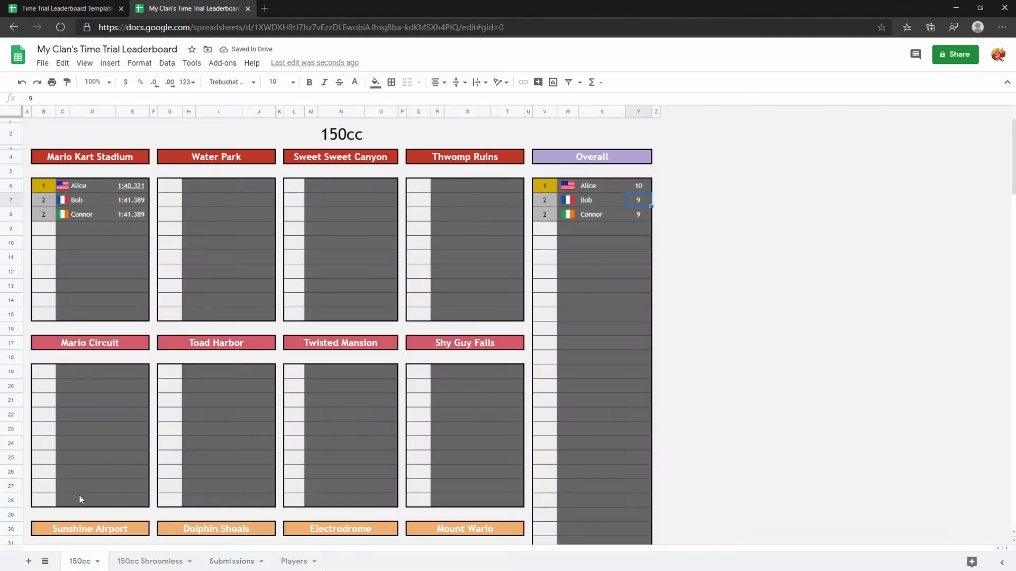
{"action": "left_click", "coordinate": [131, 214]}
{"action": "left_click", "coordinate": [51, 212]}
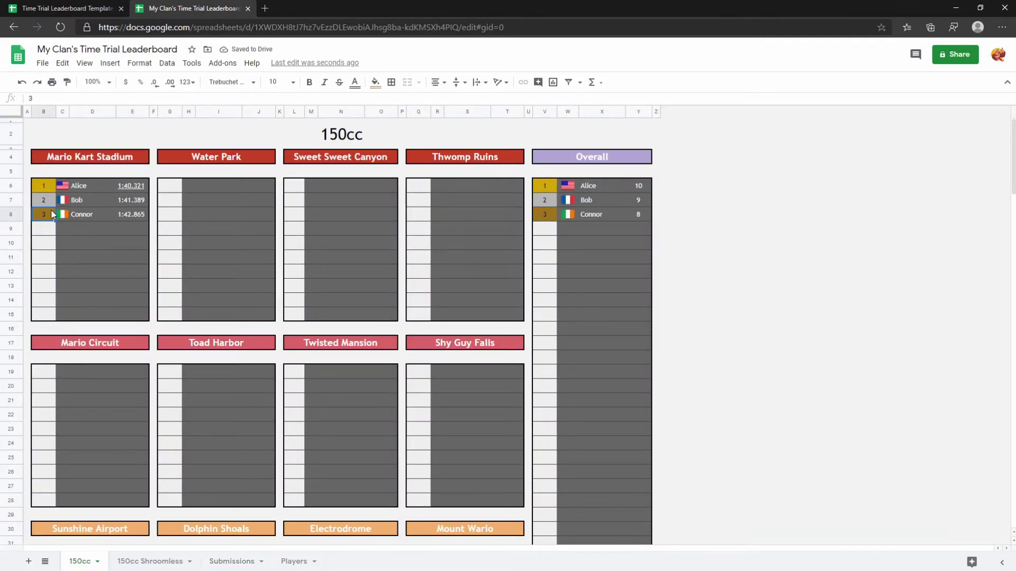
{"action": "left_click", "coordinate": [140, 216]}
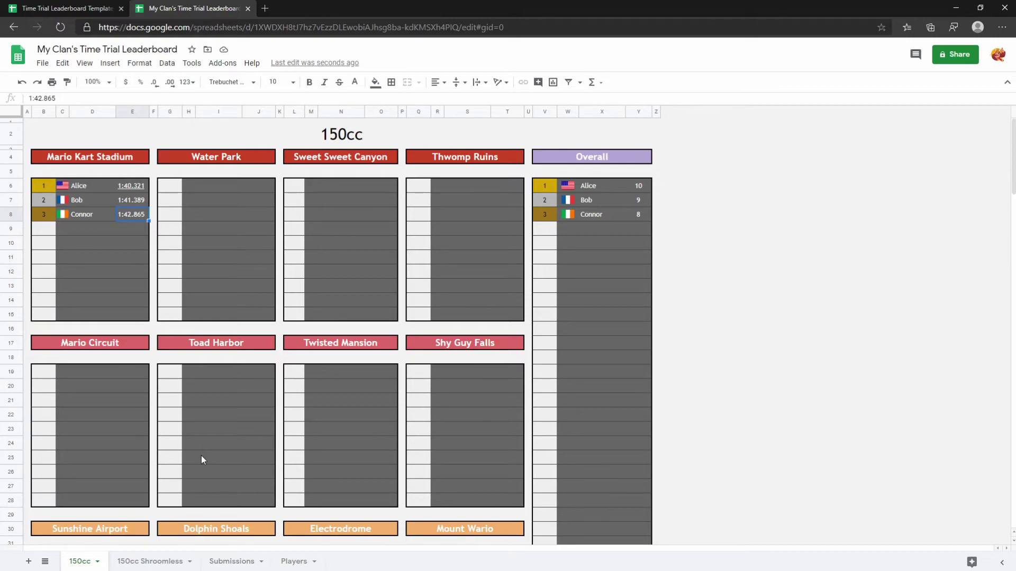
{"action": "left_click", "coordinate": [590, 215]}
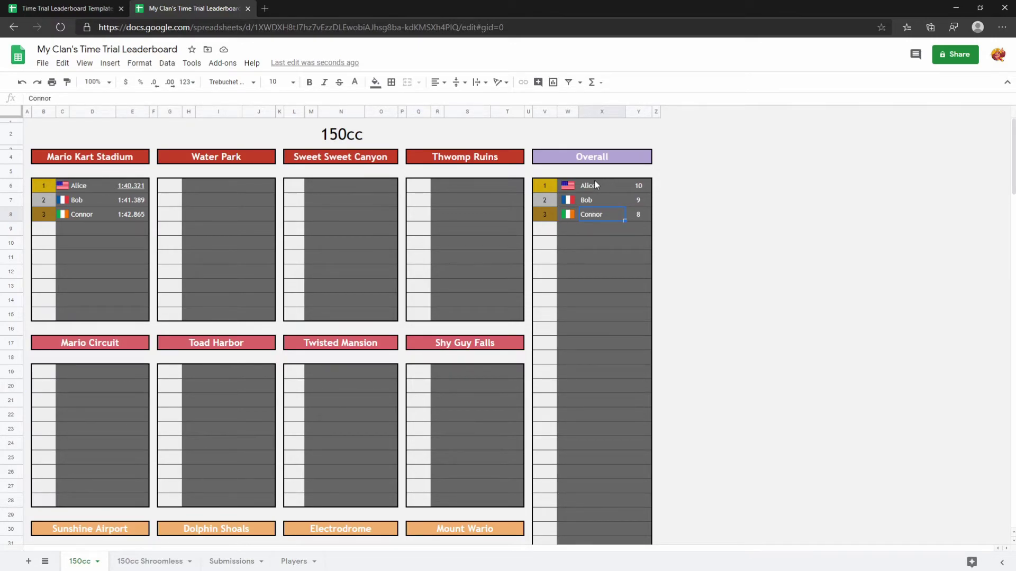
- Share the spreadsheet with anyone who has the link as Viewer, and copy the sharing link
{"action": "left_click", "coordinate": [956, 55]}
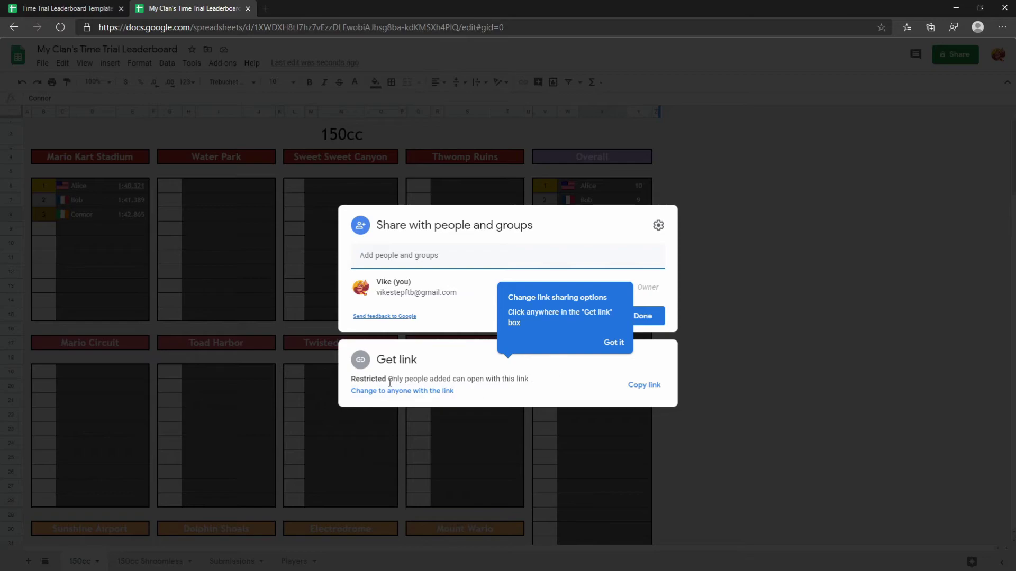
{"action": "left_click", "coordinate": [375, 394]}
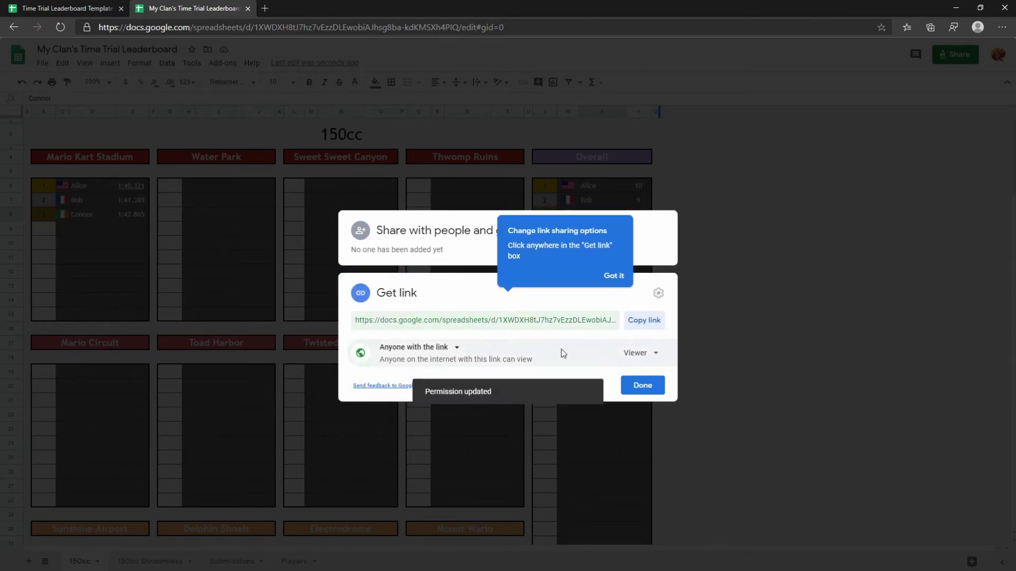
{"action": "left_click", "coordinate": [638, 322]}
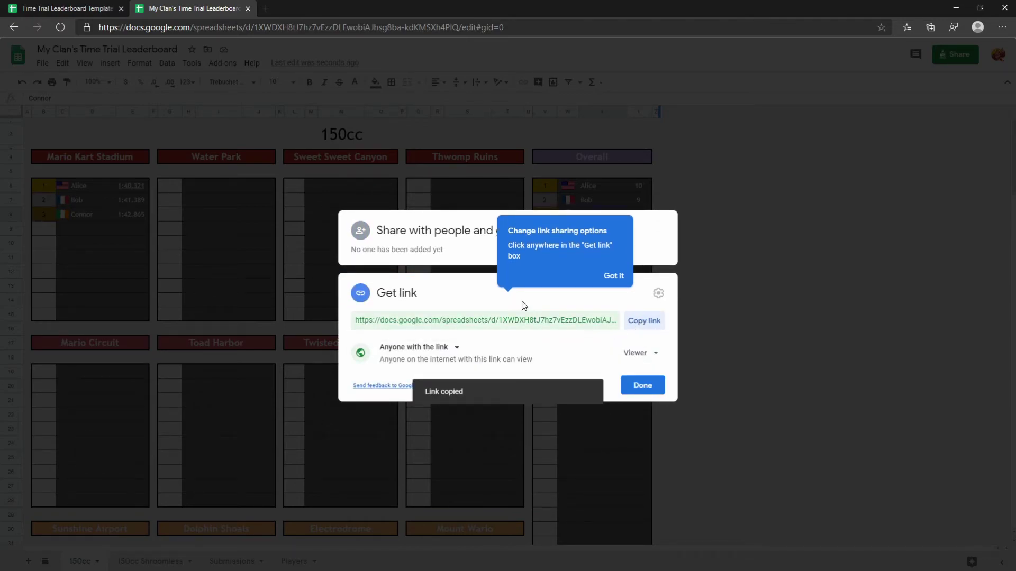
- Open the copied sharing link in a new browser tab and look over the shared 150cc sheet
{"action": "left_click", "coordinate": [266, 9]}
{"action": "key", "text": "ctrl+v"}
{"action": "key", "text": "Return"}
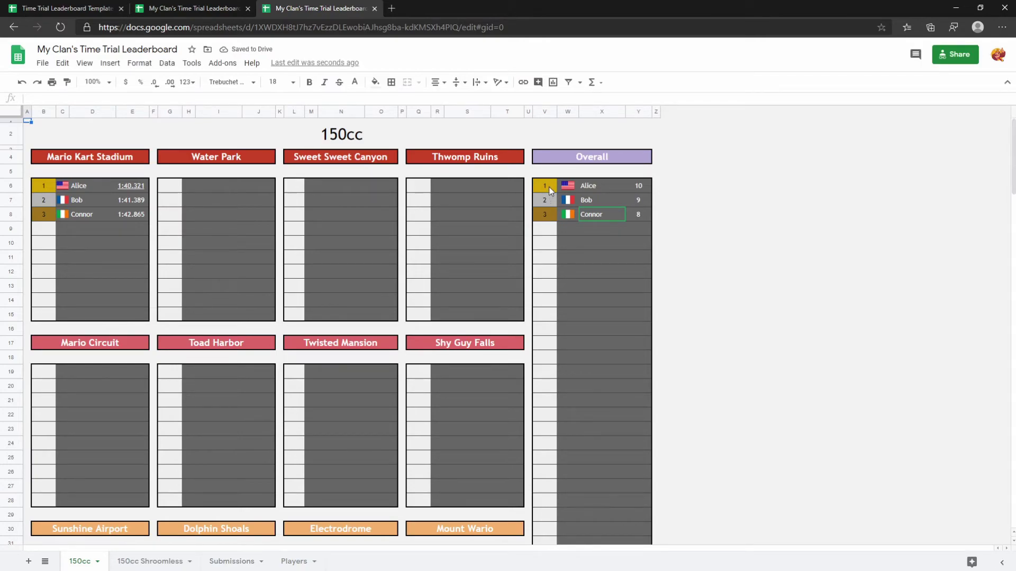
{"action": "left_click", "coordinate": [166, 239]}
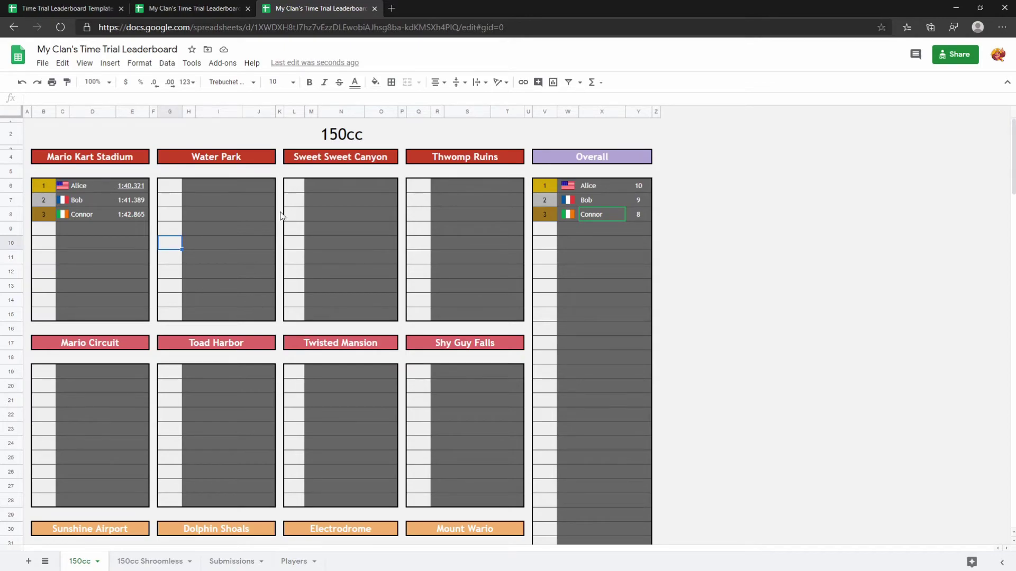
- Return to the original spreadsheet's sharing settings, view the option for adding people and groups, and close the dialog
{"action": "key", "text": "ctrl+shift+Tab"}
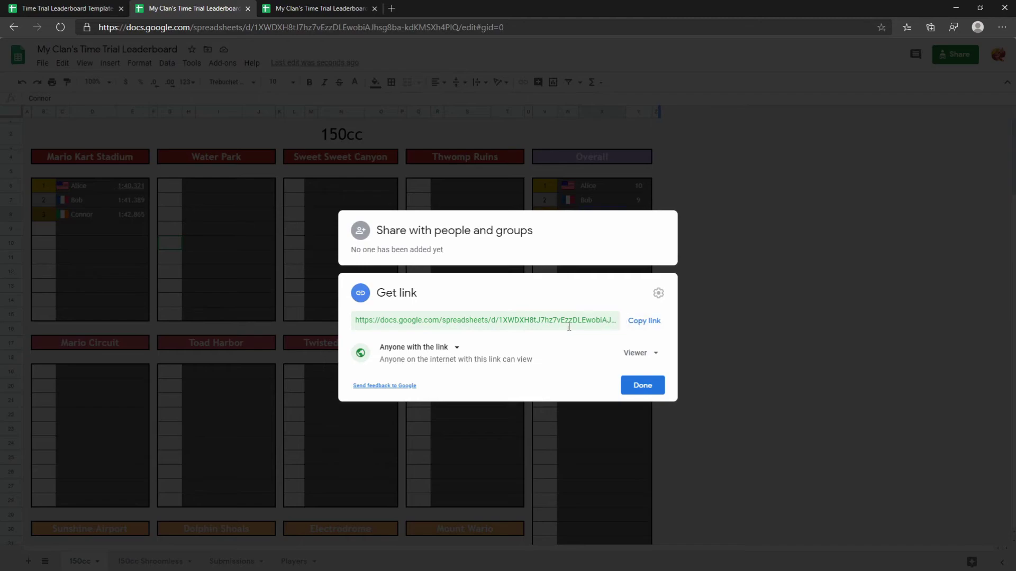
{"action": "left_click", "coordinate": [474, 259]}
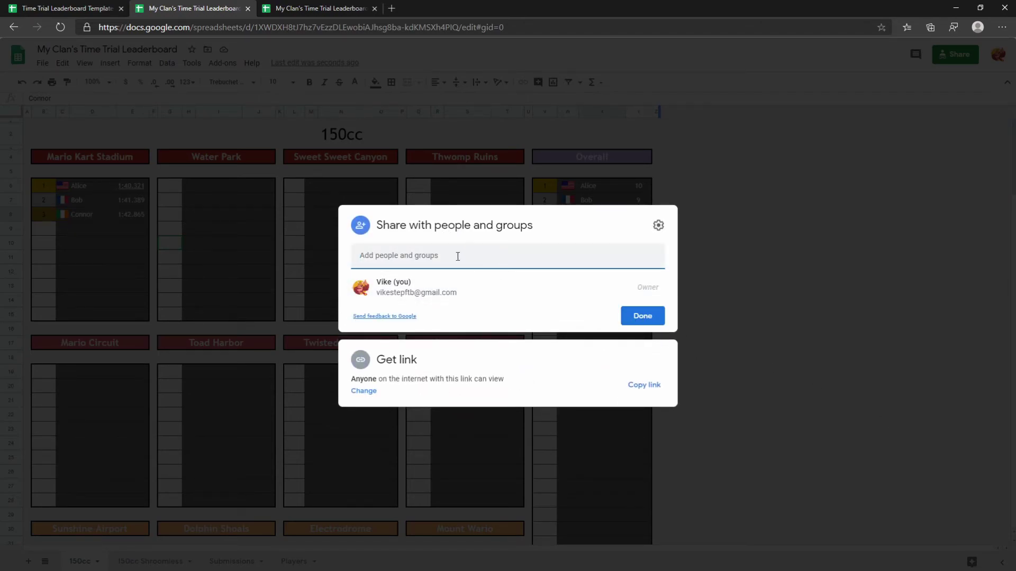
{"action": "left_click", "coordinate": [405, 127]}
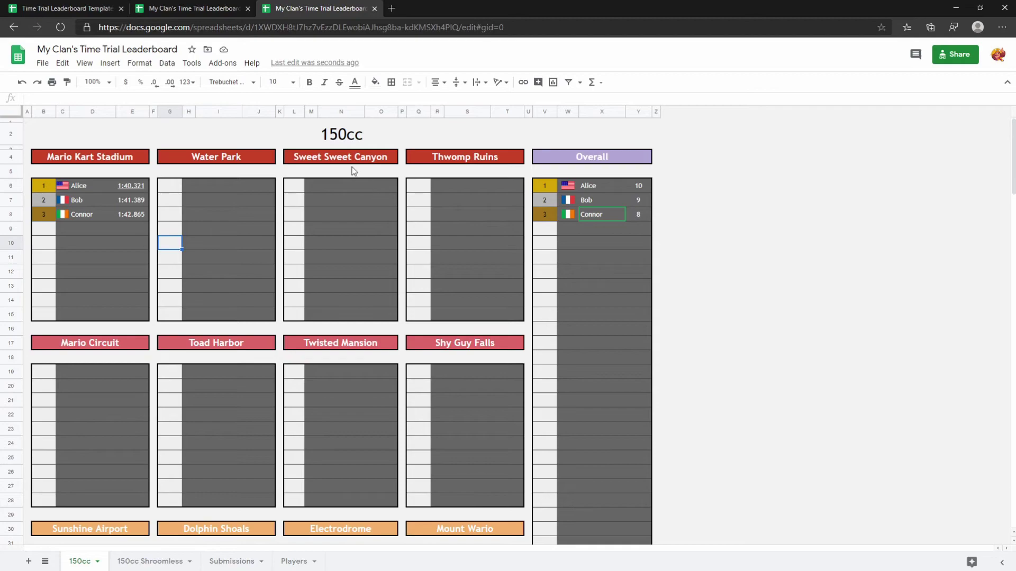
- Replace the edit ending of the shared spreadsheet's web address with htmlview and load the page
{"action": "double_click", "coordinate": [469, 31]}
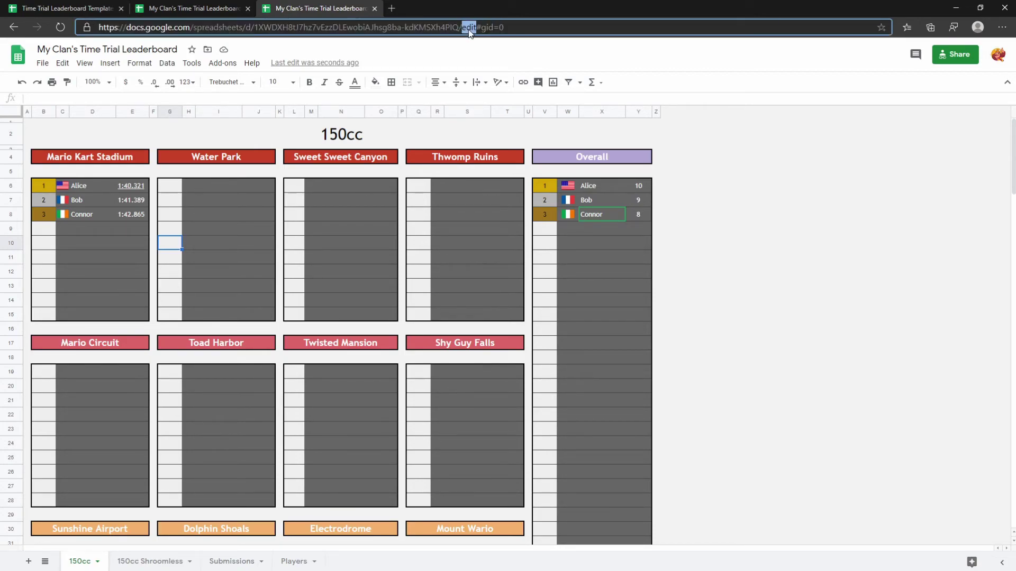
{"action": "left_click_drag", "start_coordinate": [469, 31], "coordinate": [548, 25]}
{"action": "type", "text": "htmlview"}
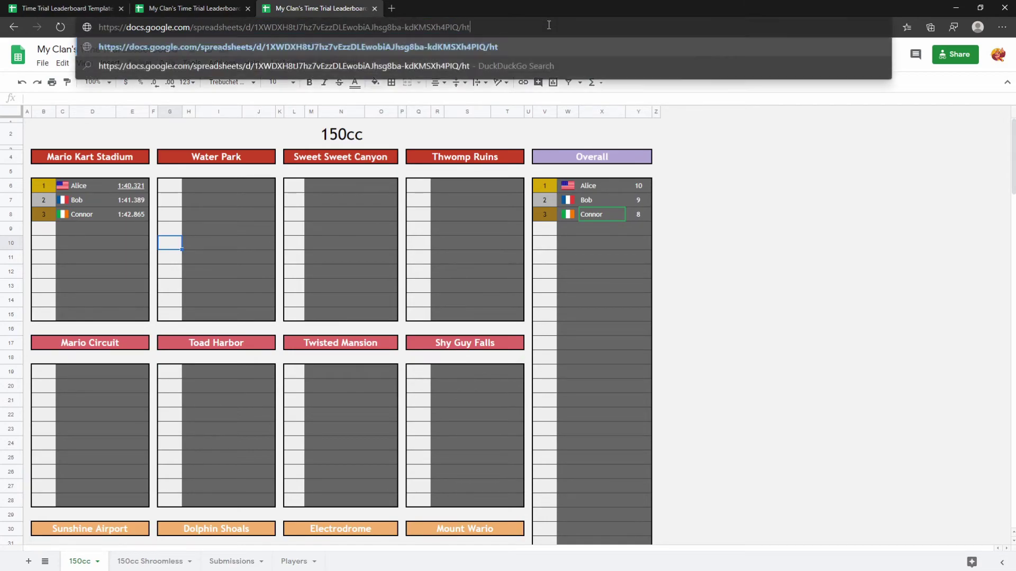
{"action": "key", "text": "Return"}
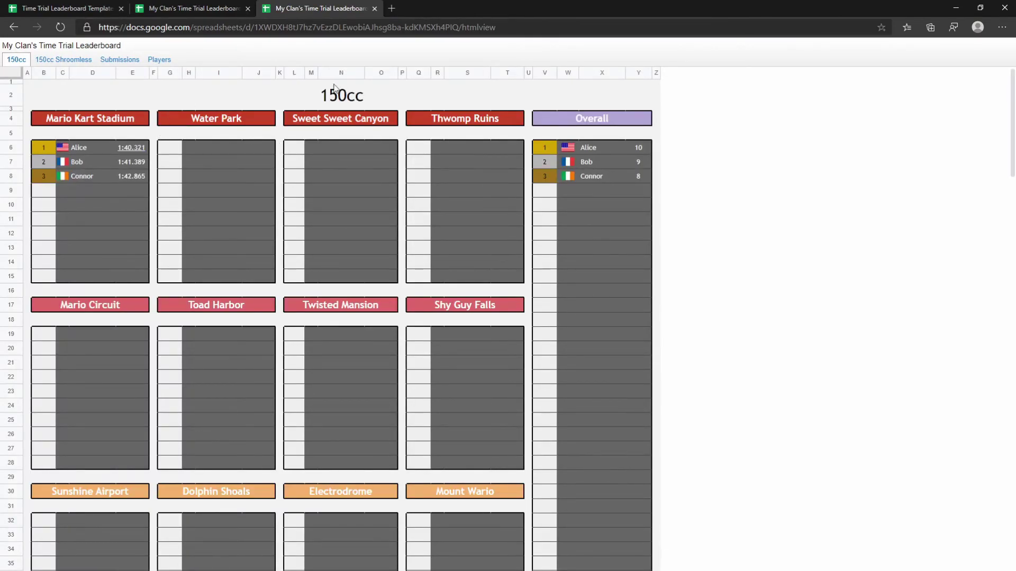
- Look through the 150cc track leaderboards and overall standings in the HTML view
{"action": "scroll", "coordinate": [437, 275], "scroll_direction": "down", "scroll_amount": 4}
{"action": "scroll", "coordinate": [437, 276], "scroll_direction": "down", "scroll_amount": 2}
{"action": "scroll", "coordinate": [438, 279], "scroll_direction": "up", "scroll_amount": 7}
{"action": "scroll", "coordinate": [384, 258], "scroll_direction": "down", "scroll_amount": 20}
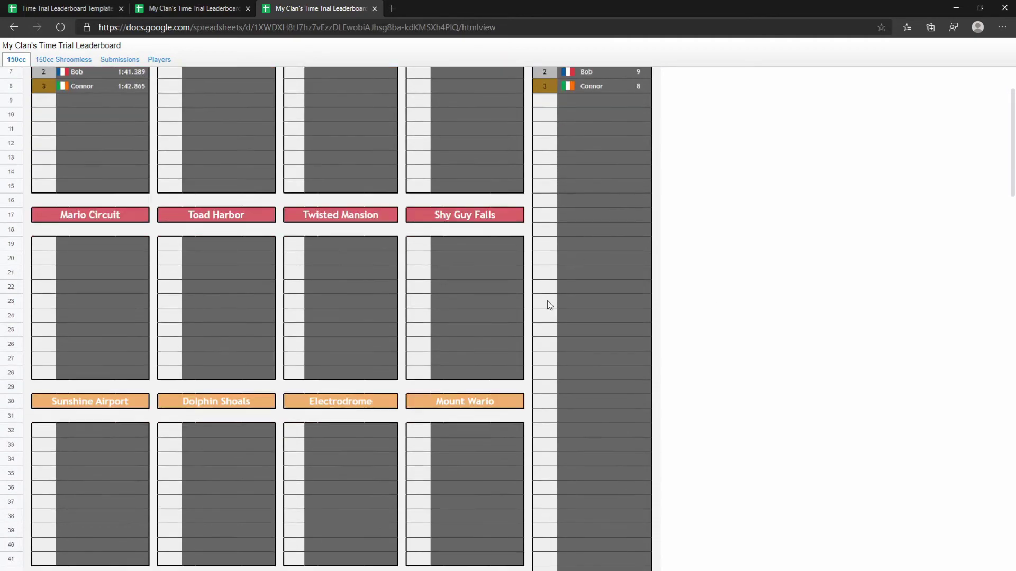
{"action": "scroll", "coordinate": [500, 468], "scroll_direction": "down", "scroll_amount": 3}
{"action": "scroll", "coordinate": [483, 458], "scroll_direction": "up", "scroll_amount": 20}
{"action": "scroll", "coordinate": [528, 458], "scroll_direction": "up", "scroll_amount": 3}
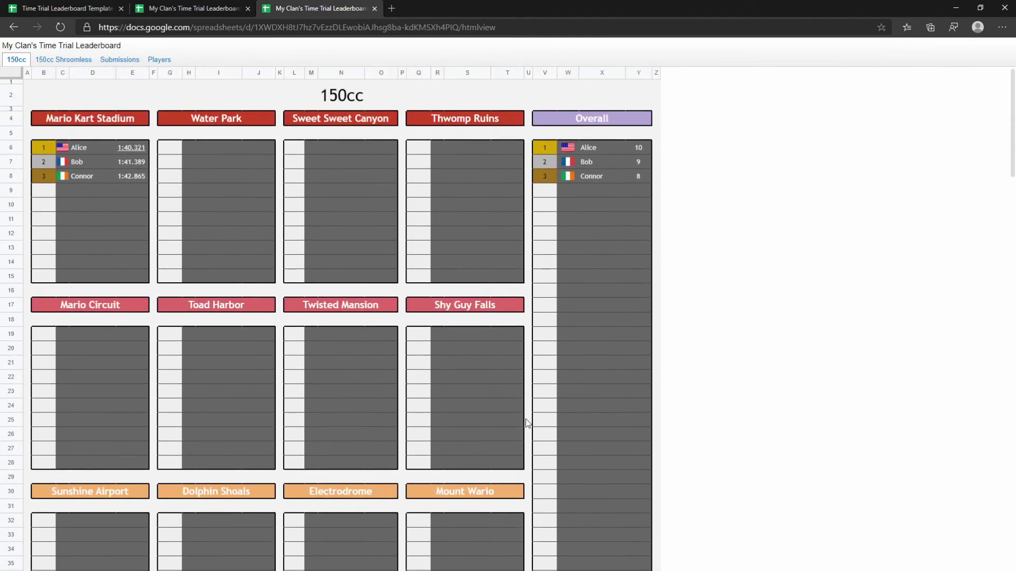
- Look over the 150cc Shroomless and Submissions sheets in the HTML view and return to the 150cc sheet
{"action": "left_click", "coordinate": [460, 31]}
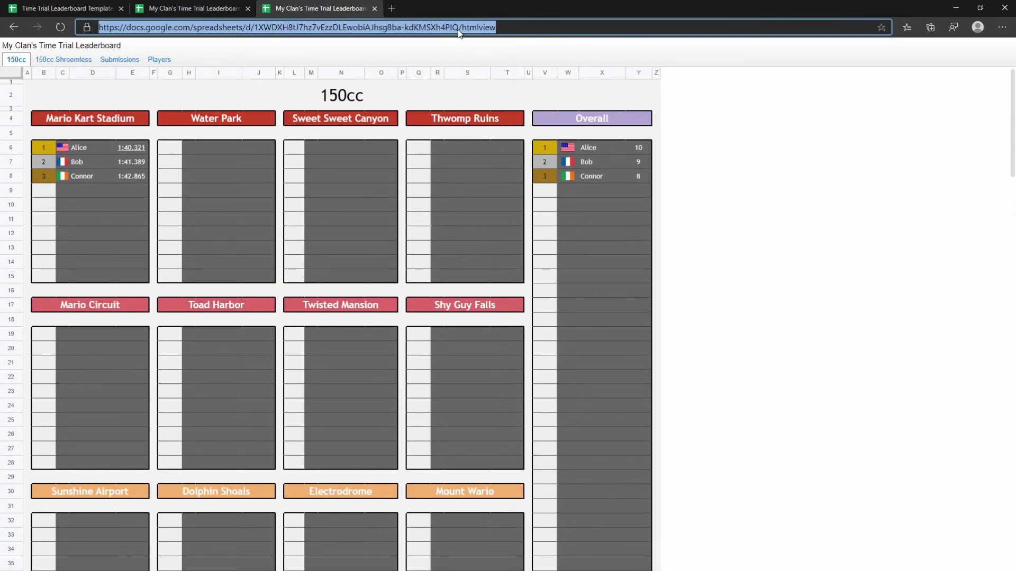
{"action": "left_click", "coordinate": [83, 59]}
{"action": "left_click", "coordinate": [123, 61]}
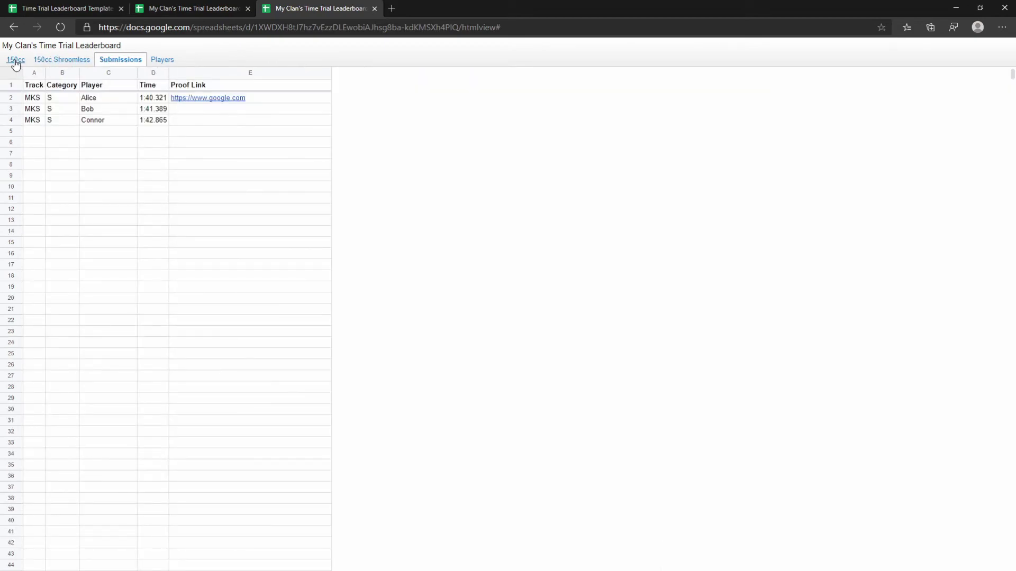
{"action": "left_click", "coordinate": [19, 61]}
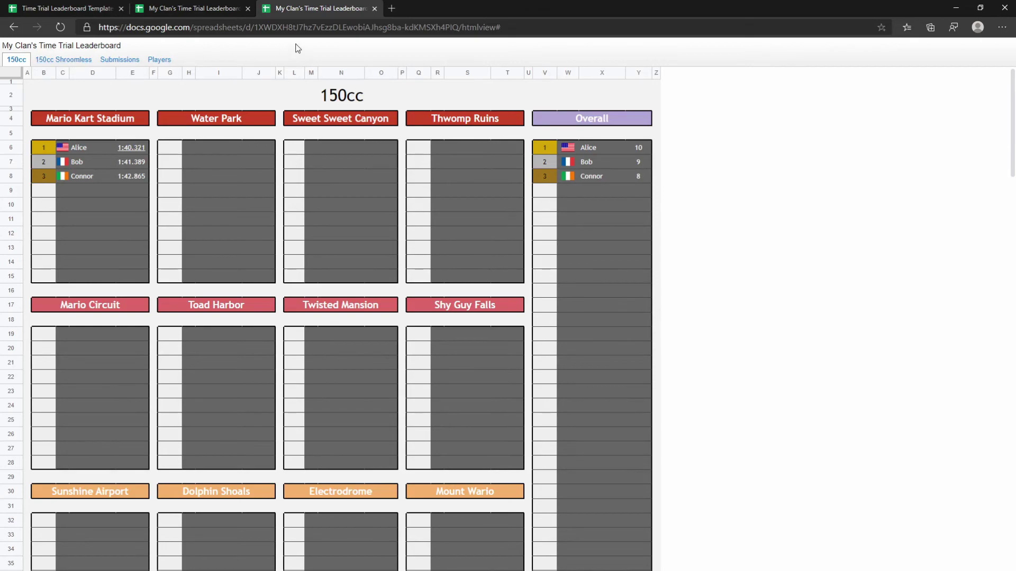
- Replace the htmlview ending of the shared spreadsheet's web address with preview and load the page
{"action": "left_click_drag", "start_coordinate": [462, 27], "coordinate": [549, 30]}
{"action": "type", "text": "preview"}
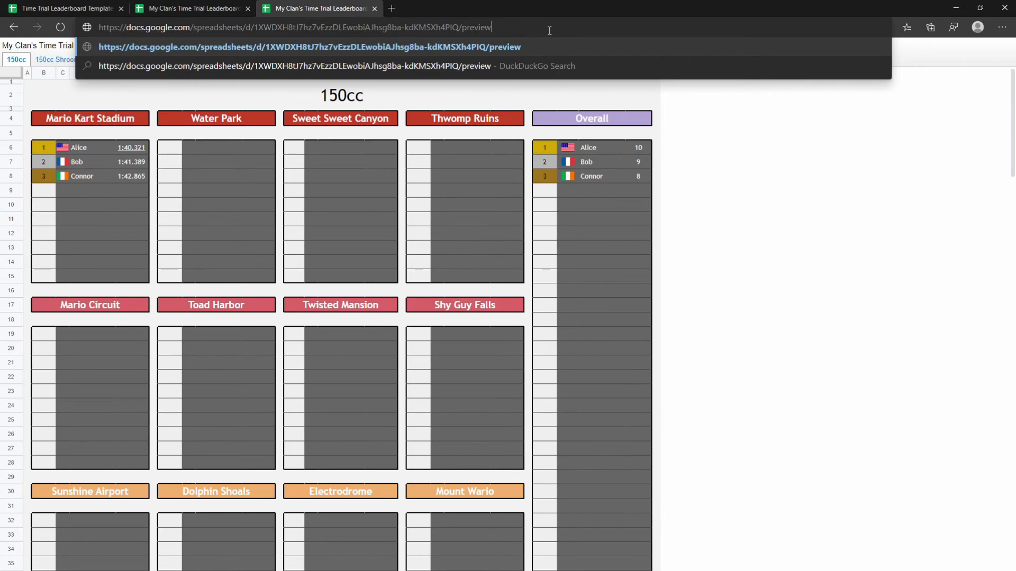
{"action": "key", "text": "Return"}
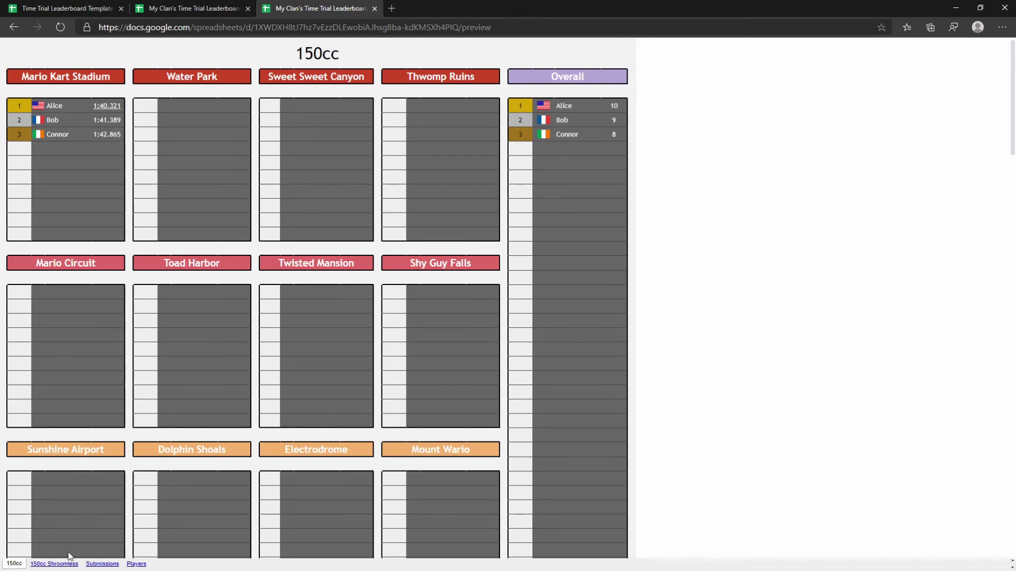
- View the 150cc Shroomless sheet in the preview page and return to the 150cc sheet
{"action": "left_click", "coordinate": [45, 564]}
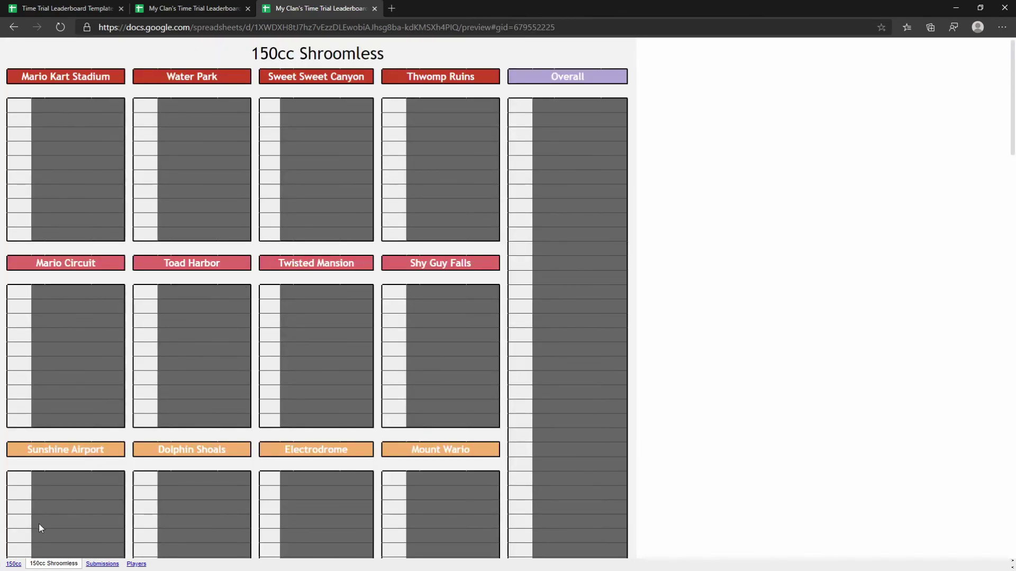
{"action": "left_click", "coordinate": [14, 563]}
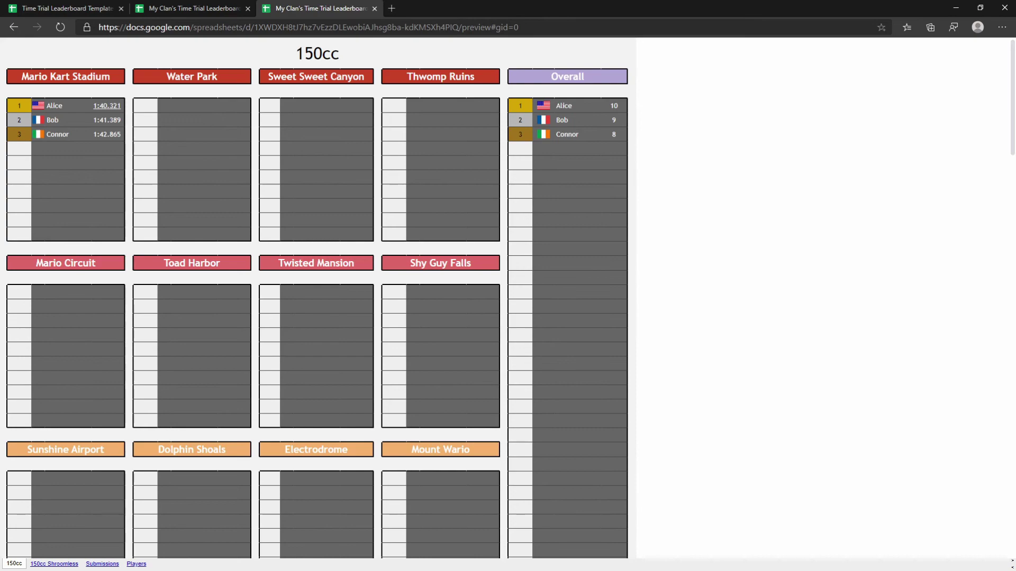
- Return to the original spreadsheet's Submissions sheet and check the existing time entries, ending at the first empty row's Track cell
{"action": "key", "text": "ctrl+shift+Tab"}
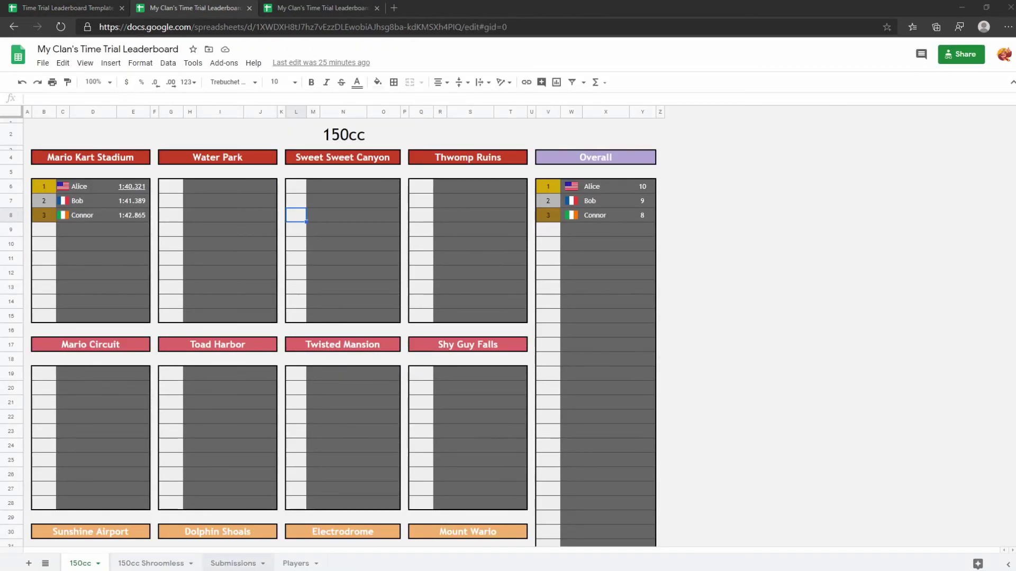
{"action": "left_click", "coordinate": [232, 563]}
{"action": "left_click", "coordinate": [35, 172]}
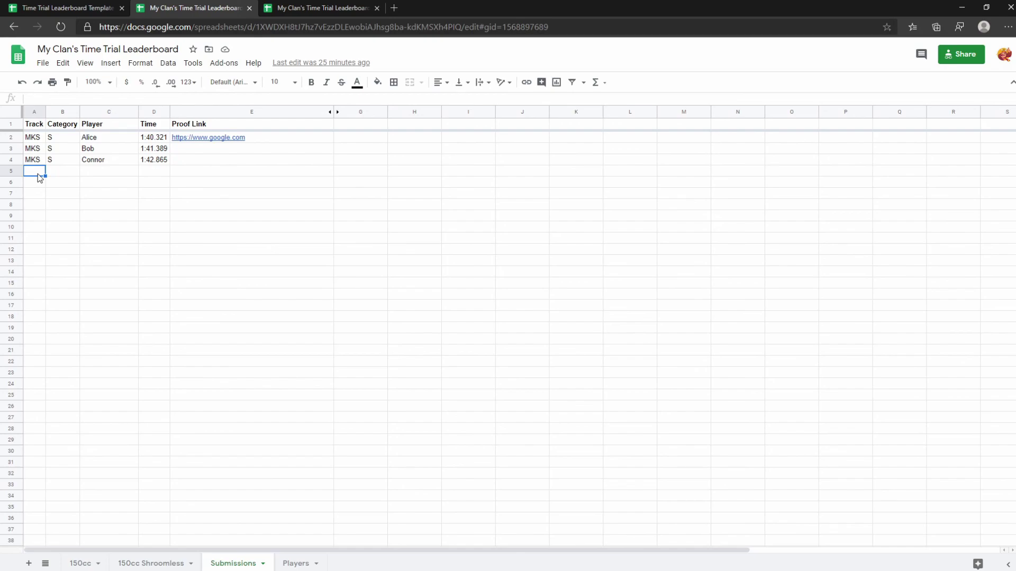
{"action": "key", "text": "Right"}
{"action": "key", "text": "Right"}
{"action": "key", "text": "Right"}
{"action": "key", "text": "Up"}
{"action": "key", "text": "Up"}
{"action": "key", "text": "Up"}
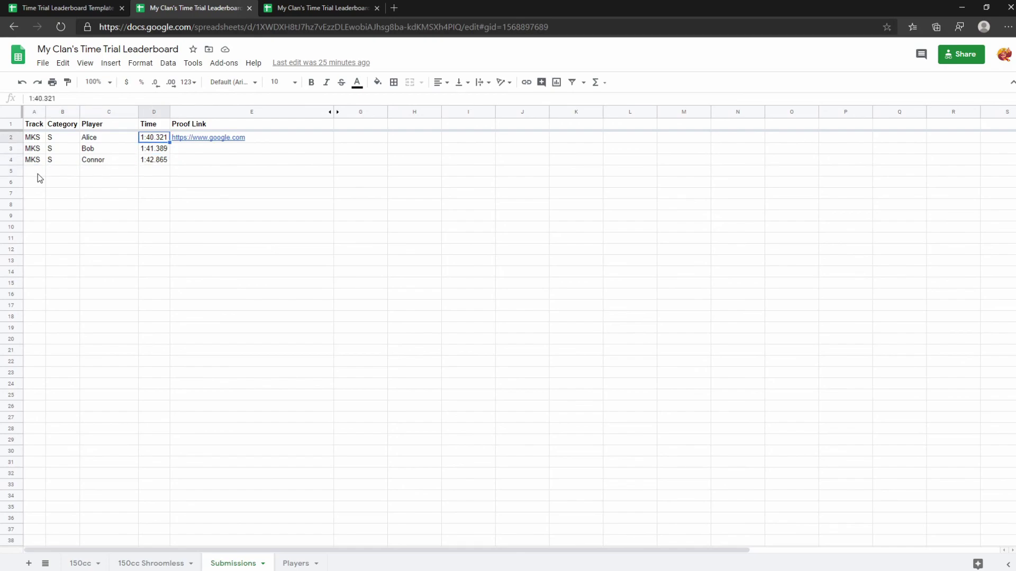
{"action": "key", "text": "Down"}
{"action": "key", "text": "Down"}
{"action": "key", "text": "Down"}
{"action": "key", "text": "Left"}
{"action": "key", "text": "Left"}
{"action": "key", "text": "Left"}
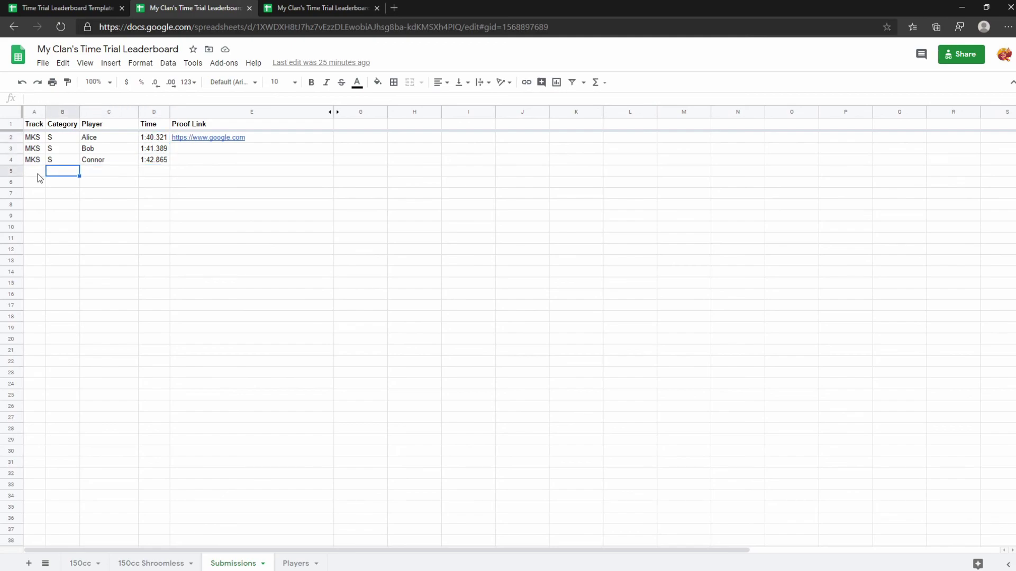
- Add a submission in row 5 with track MKS, category S, the same player as in row 3, and time 1:40.956
{"action": "type", "text": "MKS"}
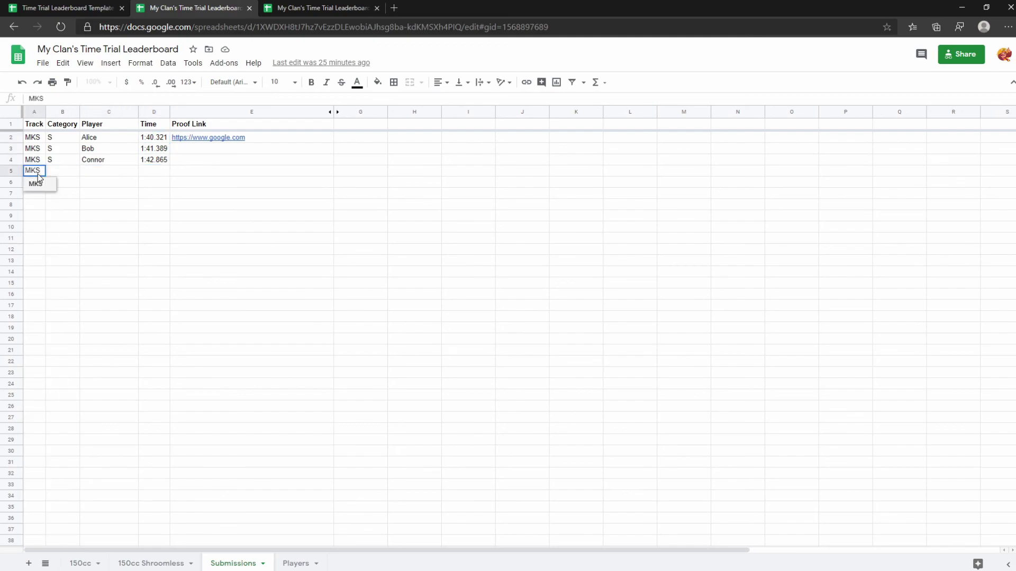
{"action": "key", "text": "Tab"}
{"action": "type", "text": "S"}
{"action": "key", "text": "Tab"}
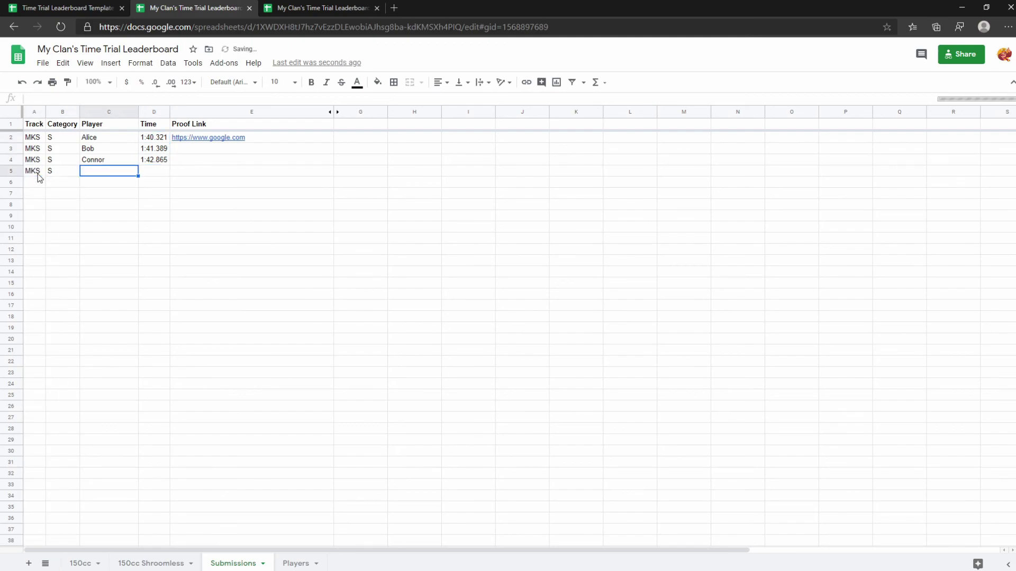
{"action": "type", "text": "Bob"}
{"action": "key", "text": "Tab"}
{"action": "type", "text": "1:40.956"}
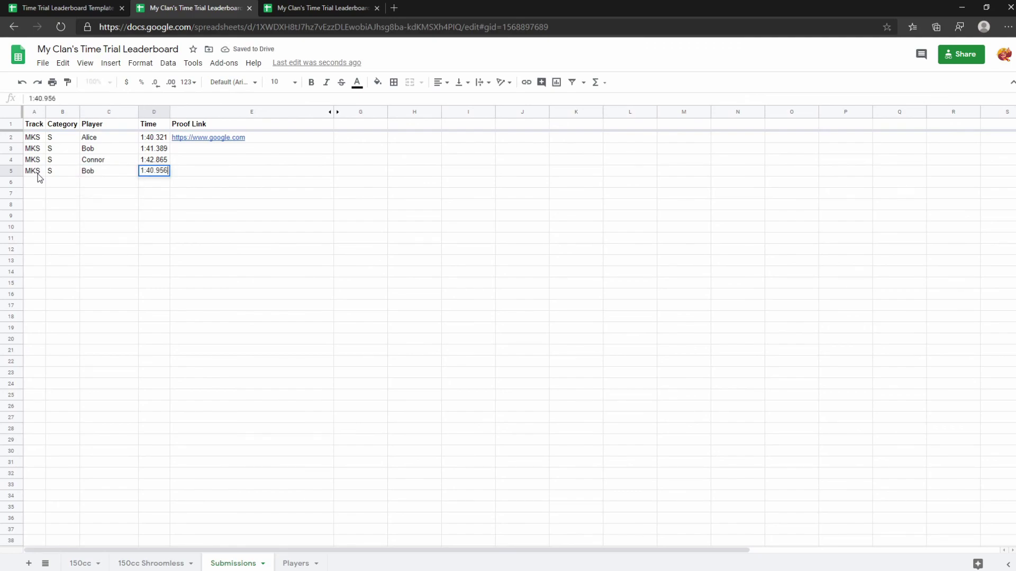
{"action": "key", "text": "Return"}
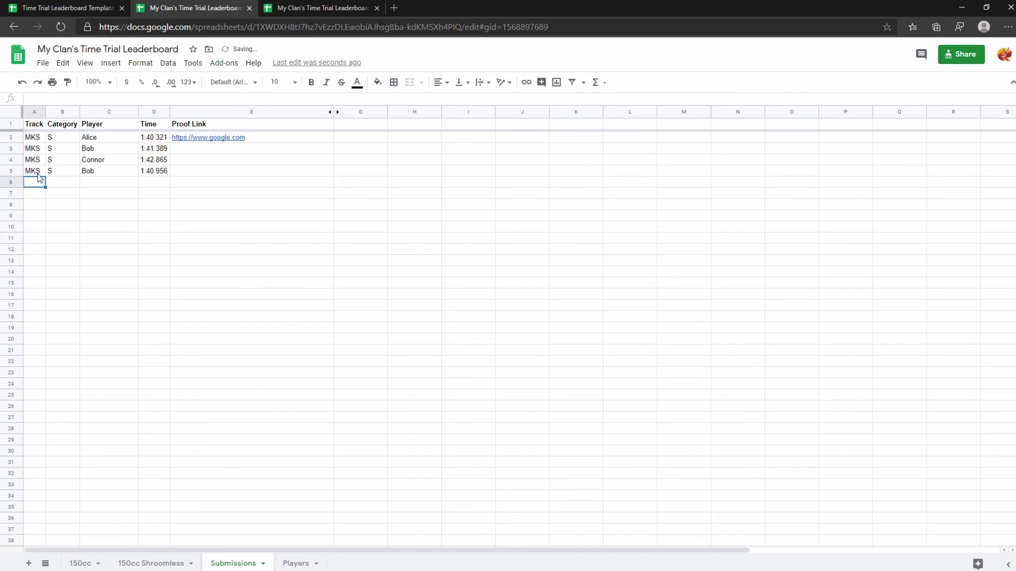
- Check the second-ranked player's Mario Kart Stadium time on the 150cc sheet
{"action": "left_click", "coordinate": [84, 563]}
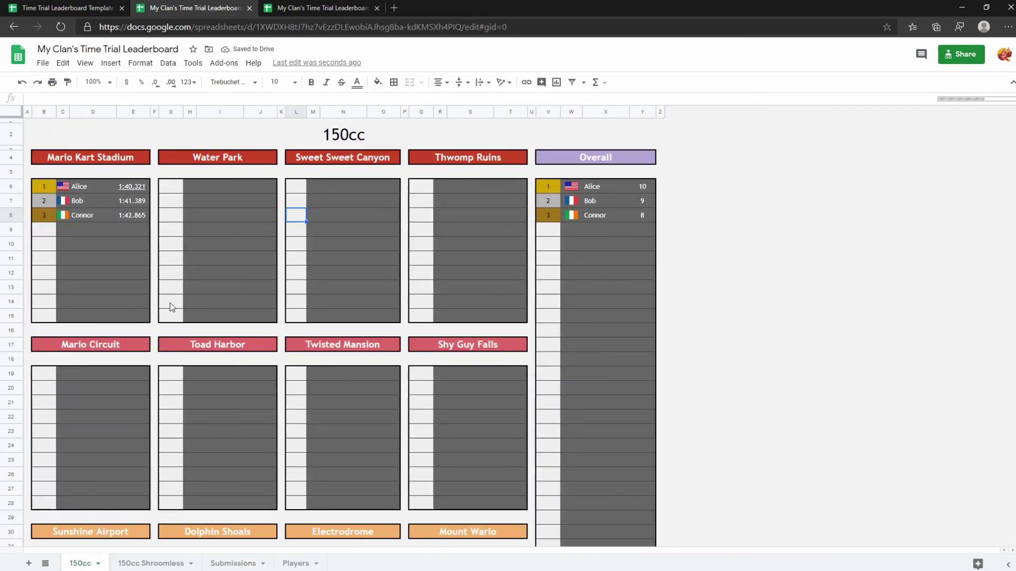
{"action": "left_click", "coordinate": [122, 228]}
{"action": "left_click", "coordinate": [130, 199]}
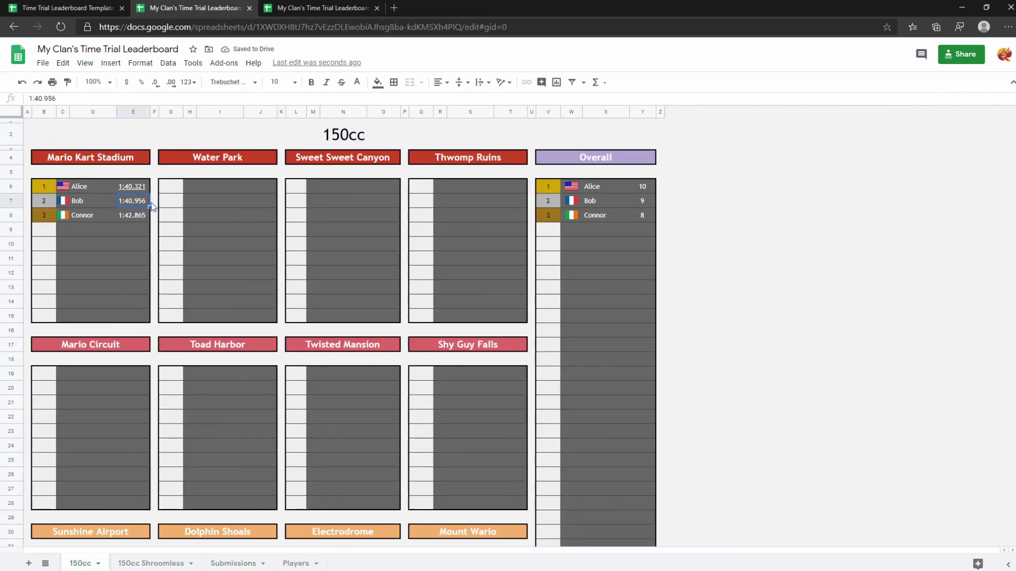
- Return to the Submissions sheet and look over the submitted entries and the empty rows beneath them
{"action": "left_click", "coordinate": [231, 563]}
{"action": "scroll", "coordinate": [85, 275], "scroll_direction": "down", "scroll_amount": 5}
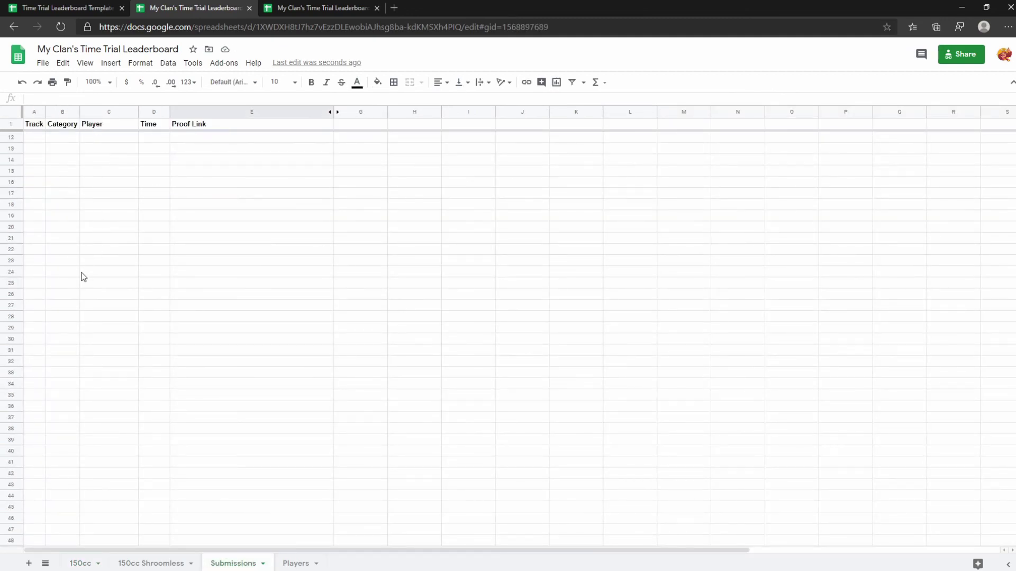
{"action": "scroll", "coordinate": [135, 365], "scroll_direction": "up", "scroll_amount": 2}
{"action": "scroll", "coordinate": [143, 396], "scroll_direction": "up", "scroll_amount": 5}
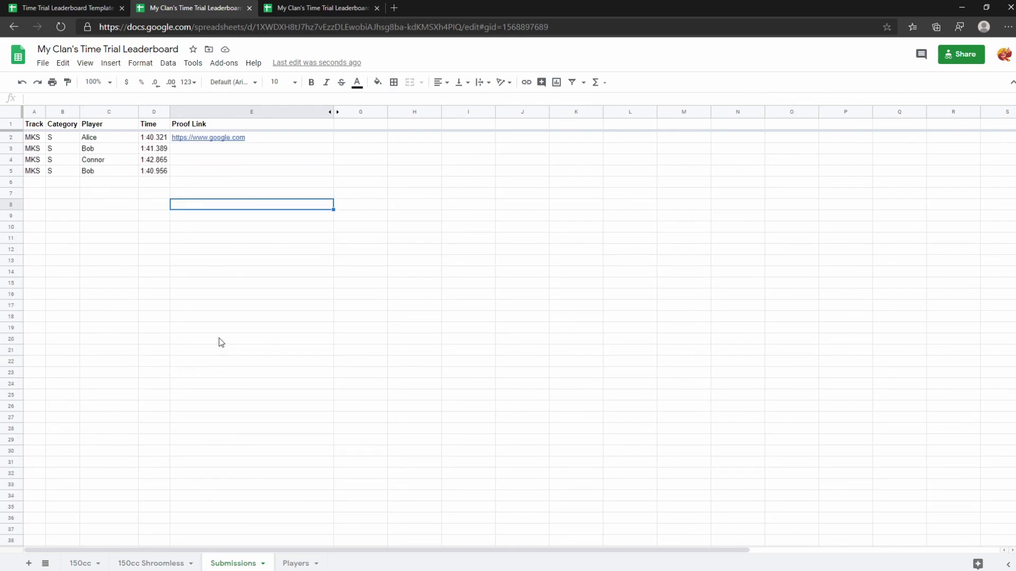
{"action": "scroll", "coordinate": [57, 292], "scroll_direction": "down", "scroll_amount": 2}
{"action": "scroll", "coordinate": [61, 280], "scroll_direction": "up", "scroll_amount": 2}
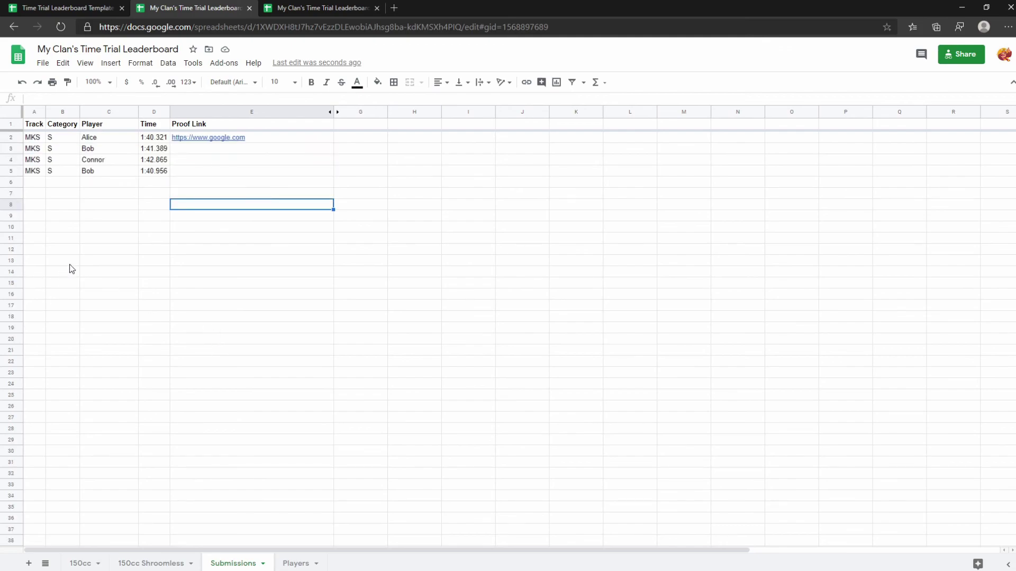